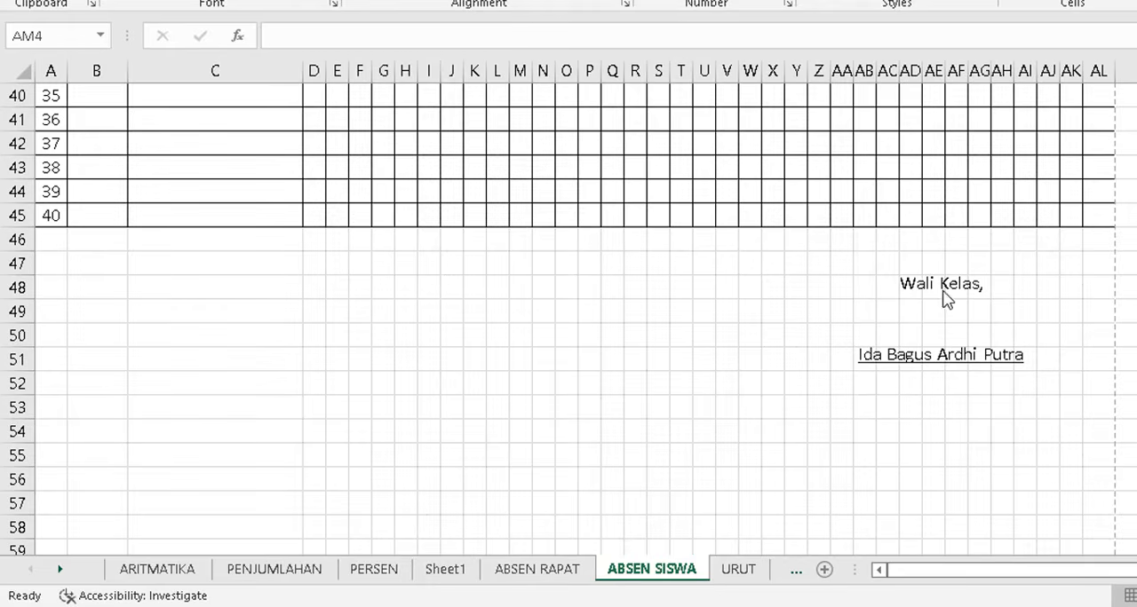
# Examine the finished DAFTAR HADIR SISWA attendance sheet and its print preview.
pyautogui.scroll(13, 955, 305)
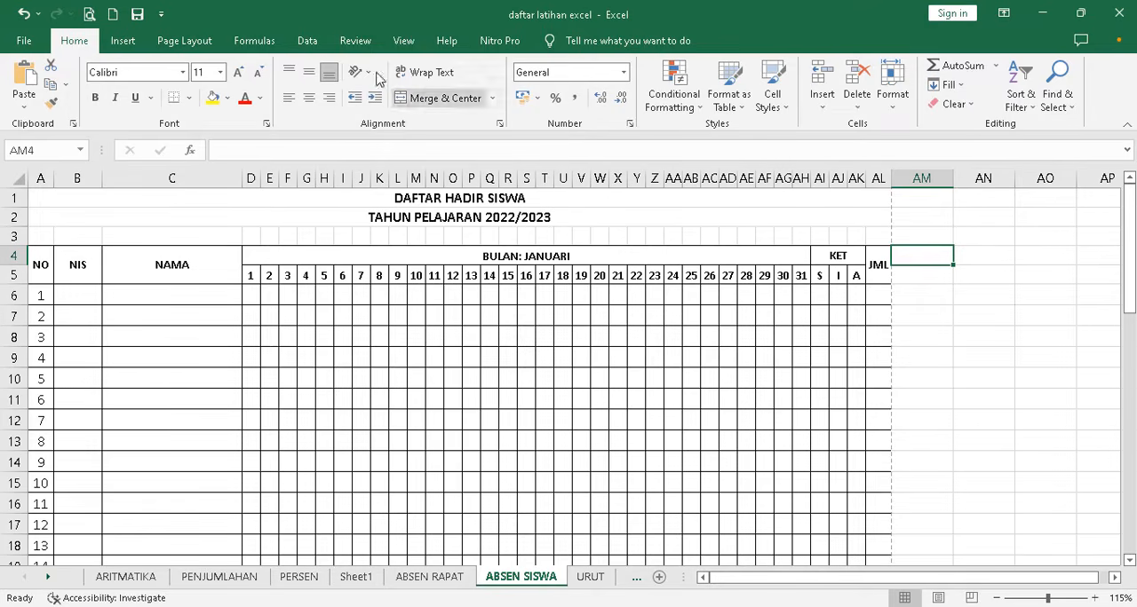
pyautogui.hotkey('ctrl', 'p')
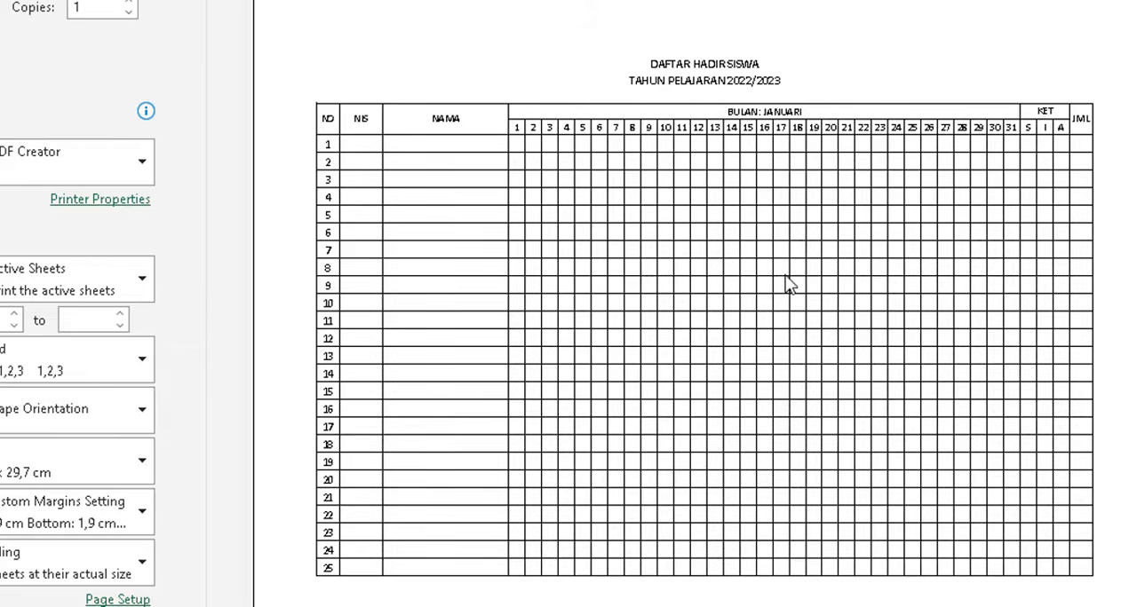
pyautogui.scroll(-1, 786, 285)
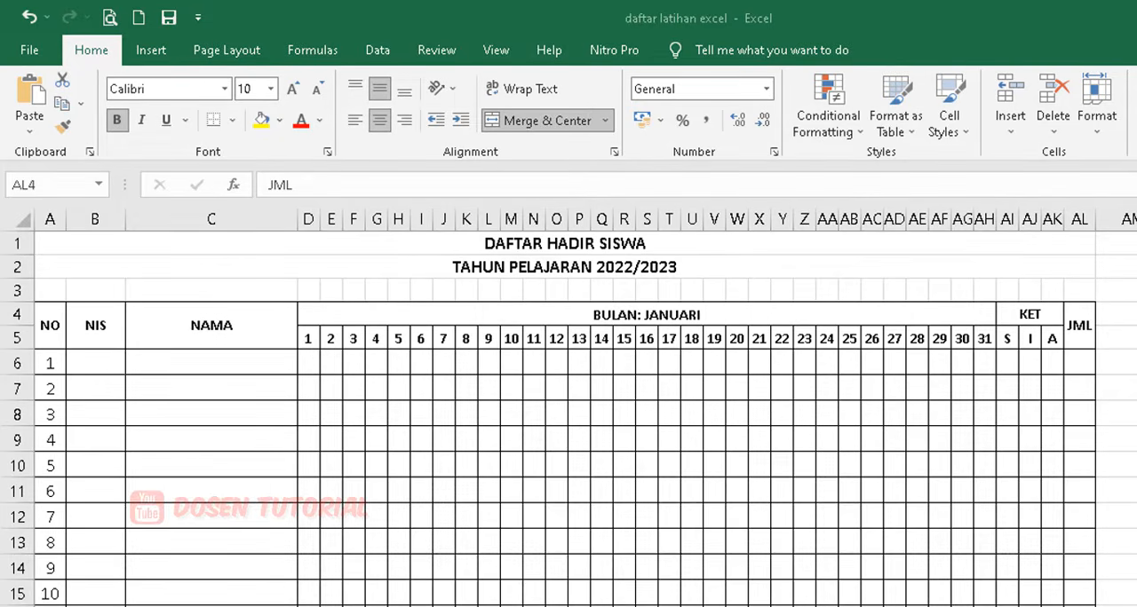
# Create a blank workbook and enter the titles DAFTAR HADIR SISWA in A1 and TAHUN PELAJARAN 2022/2023 in A2.
pyautogui.hotkey('ctrl', 'n')
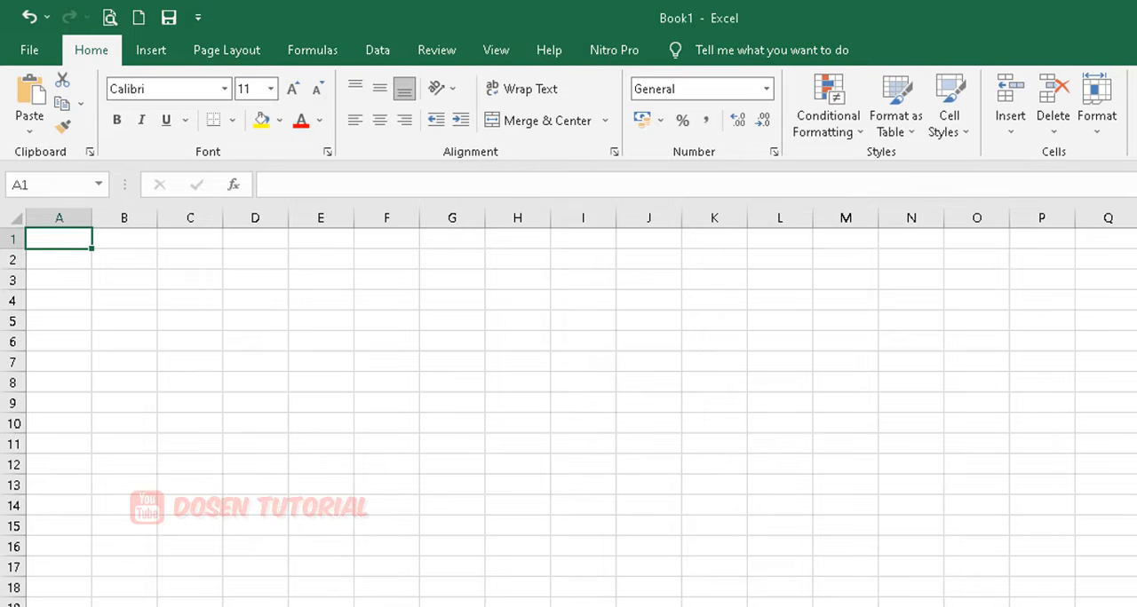
pyautogui.write('DAFTAR HADI')
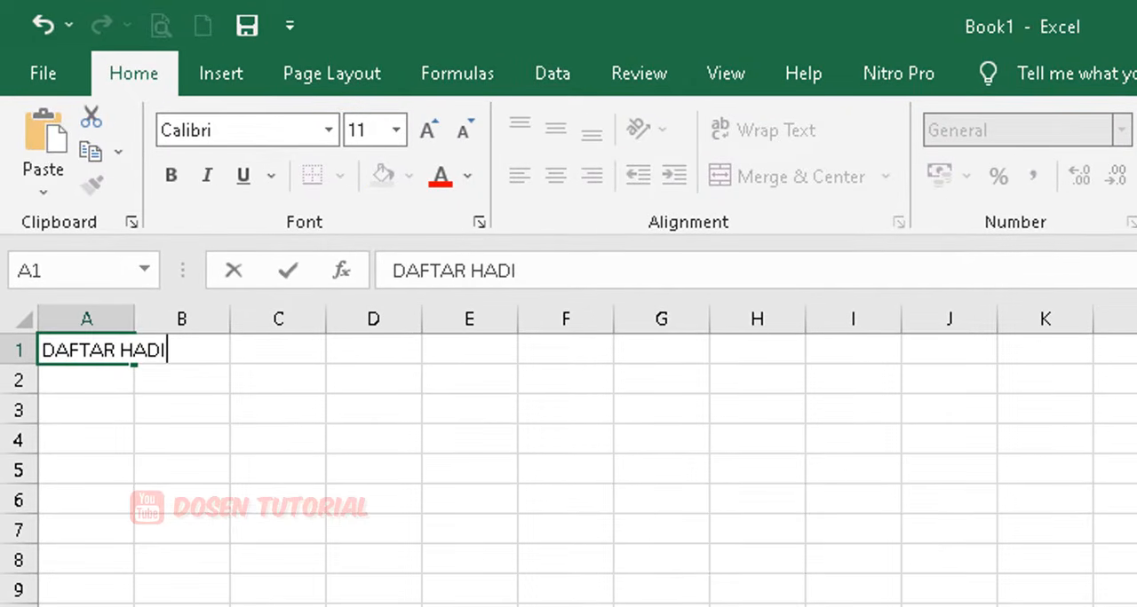
pyautogui.write('R SISWA')
pyautogui.press('Return')
pyautogui.write('TA')
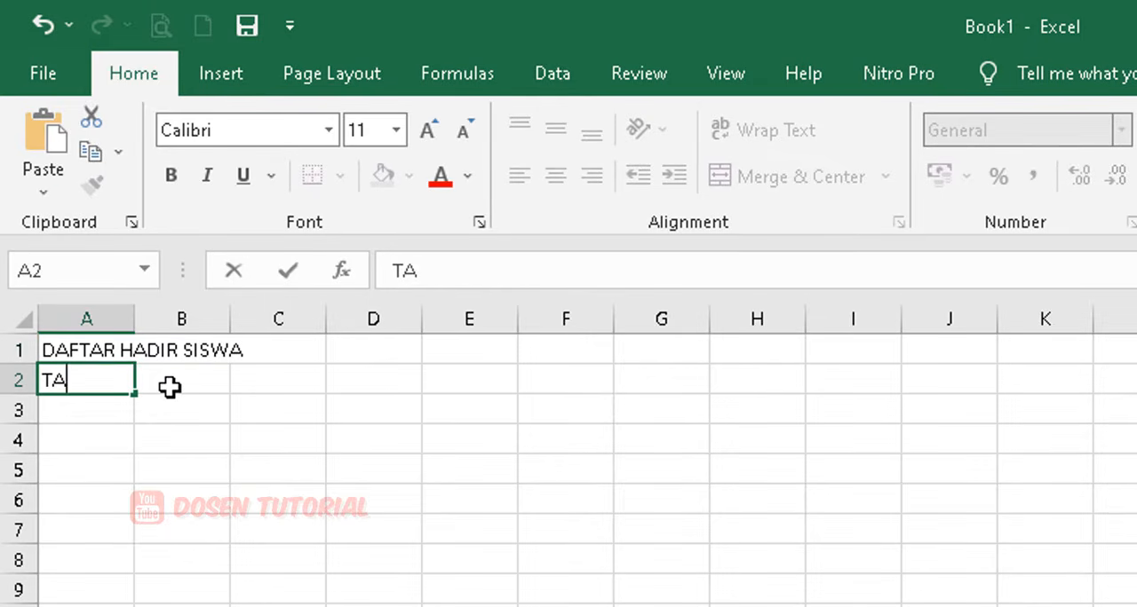
pyautogui.write('HUN PELAJARA')
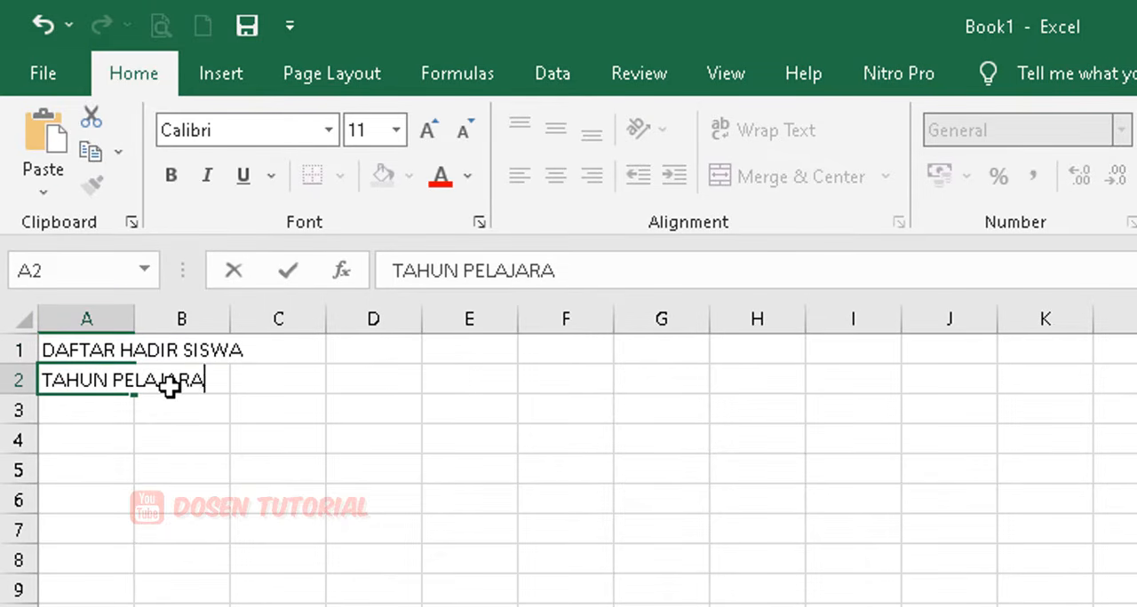
pyautogui.write('N 20')
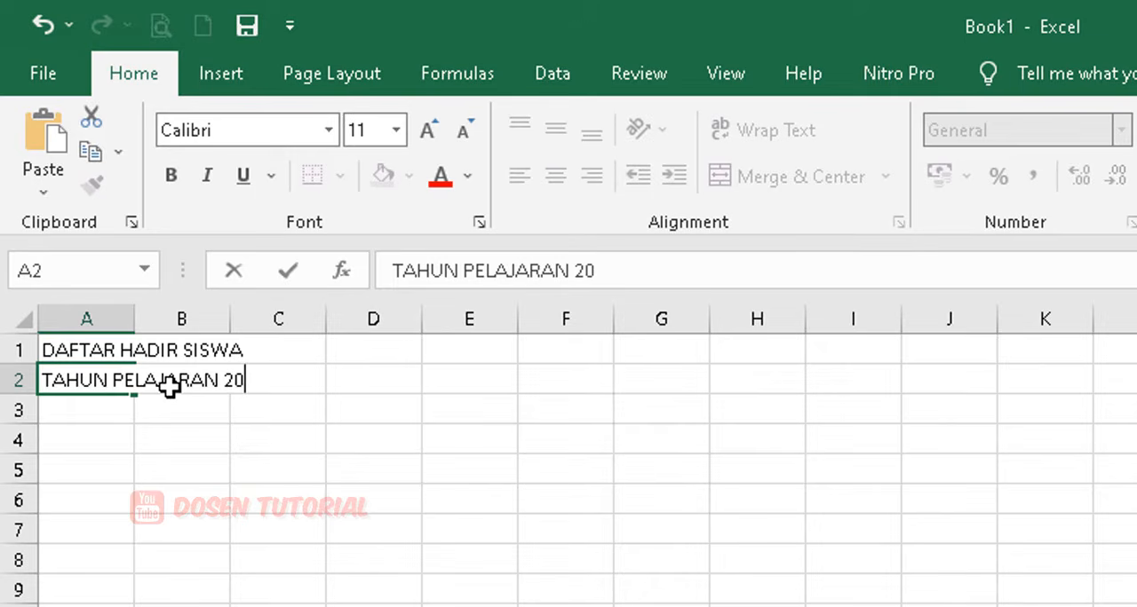
pyautogui.write('22/2023')
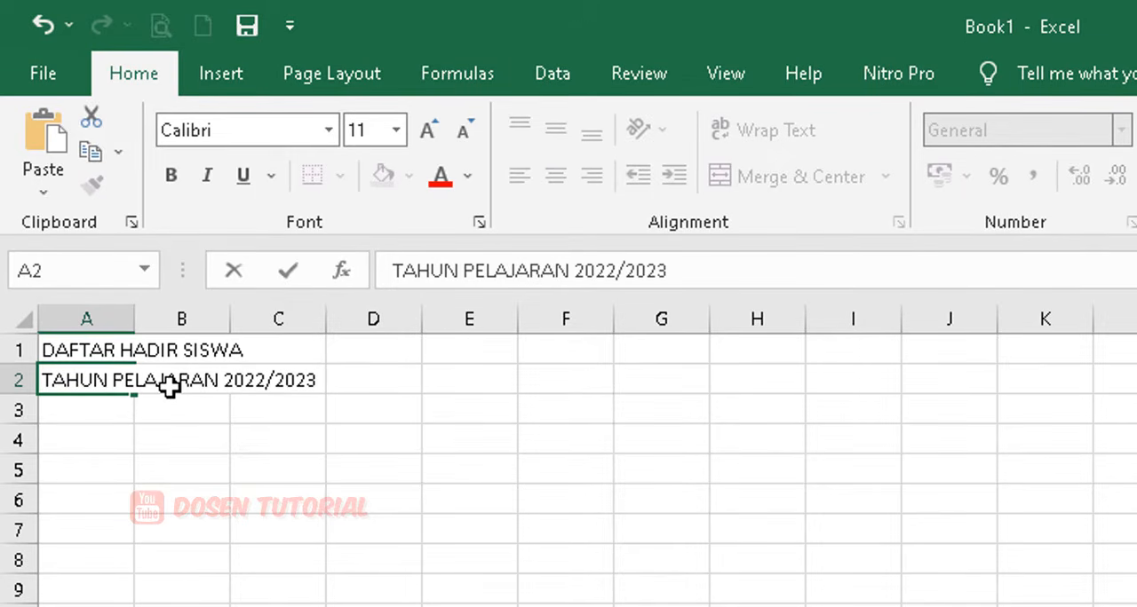
pyautogui.press('Return')
pyautogui.press('Return')
# Enter the column headers NO, NIS and NAMA SISWA in cells A4 to C4.
pyautogui.write('NO')
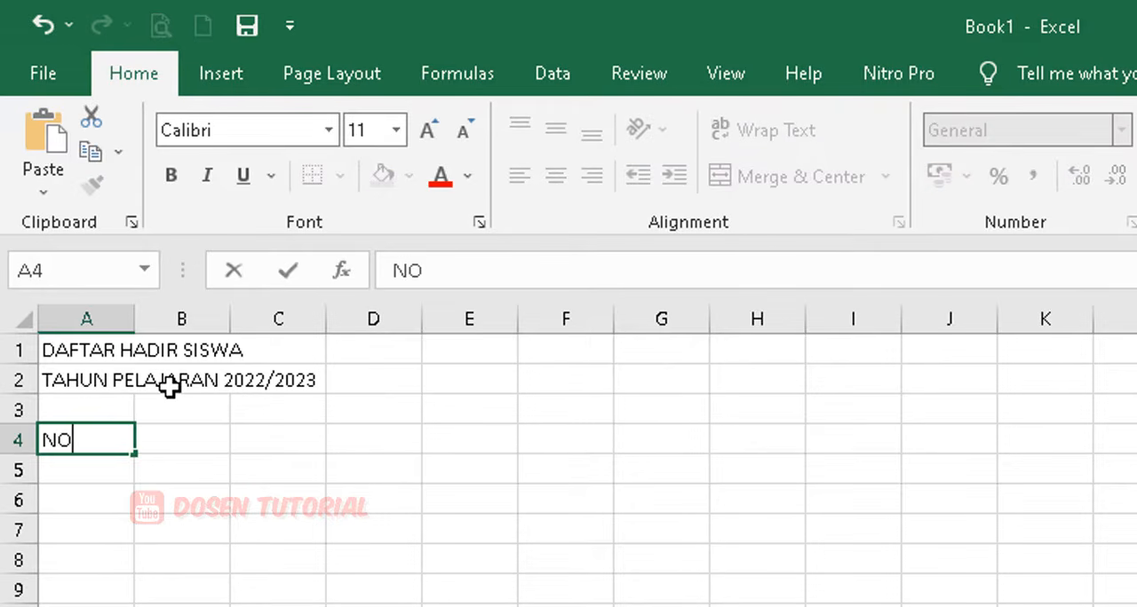
pyautogui.press('Tab')
pyautogui.write('NIS')
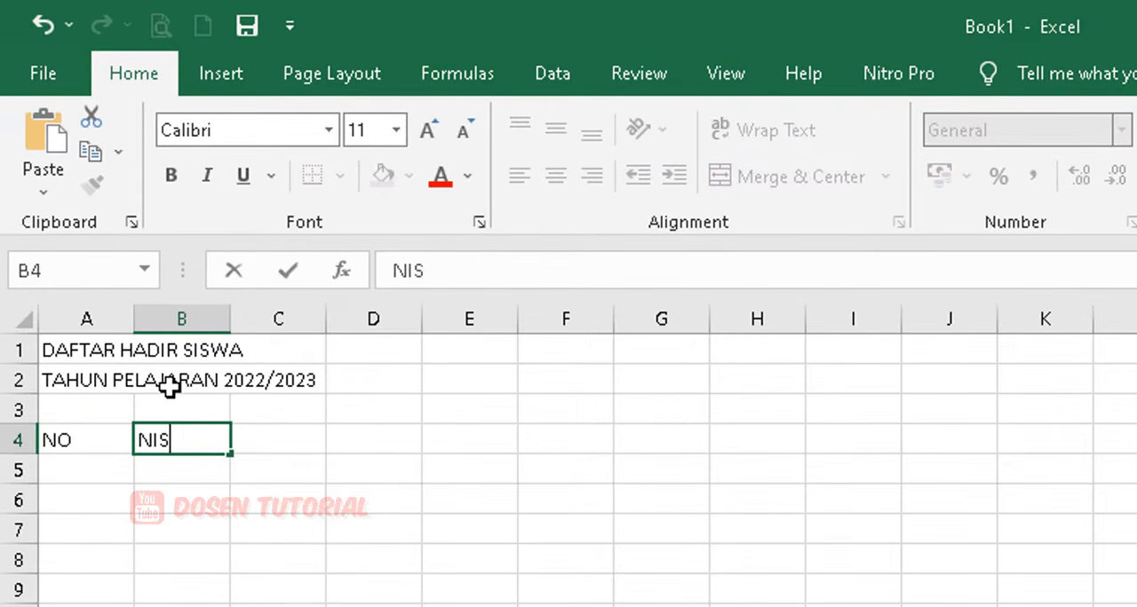
pyautogui.press('Tab')
pyautogui.write('NA')
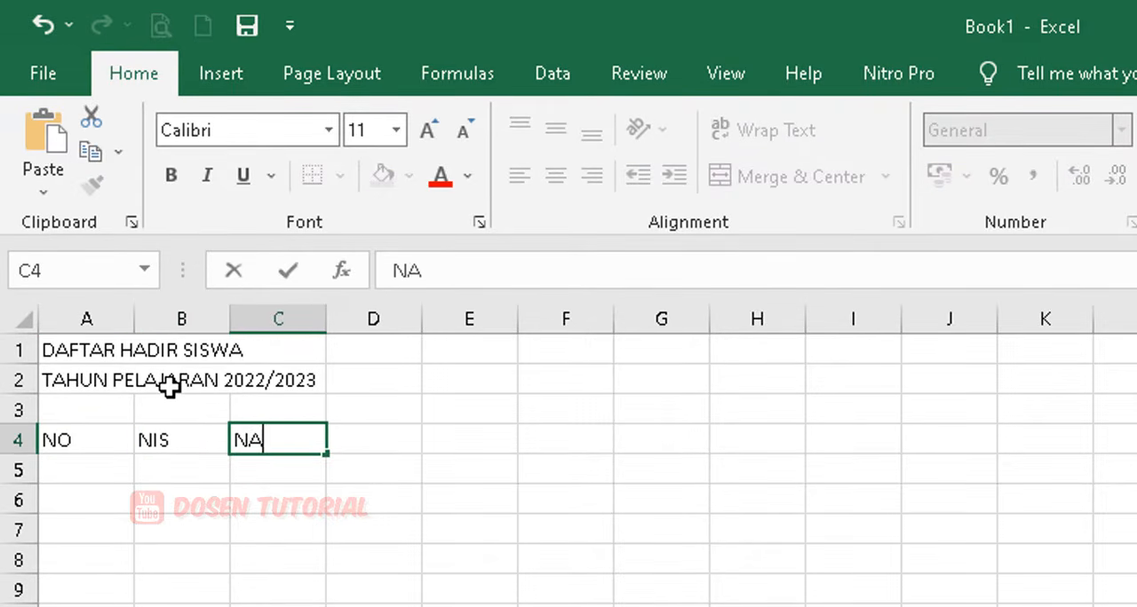
pyautogui.write('MA SISWA')
pyautogui.press('Tab')
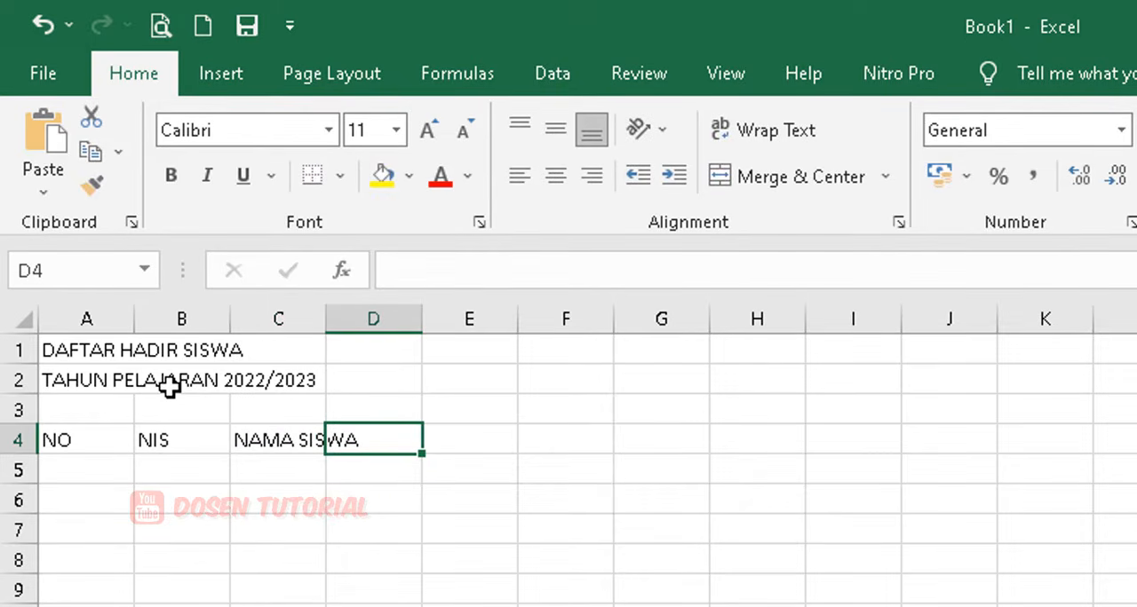
# Enter the month header BULAN: JANUARI in cell D4.
pyautogui.write('BULAN')
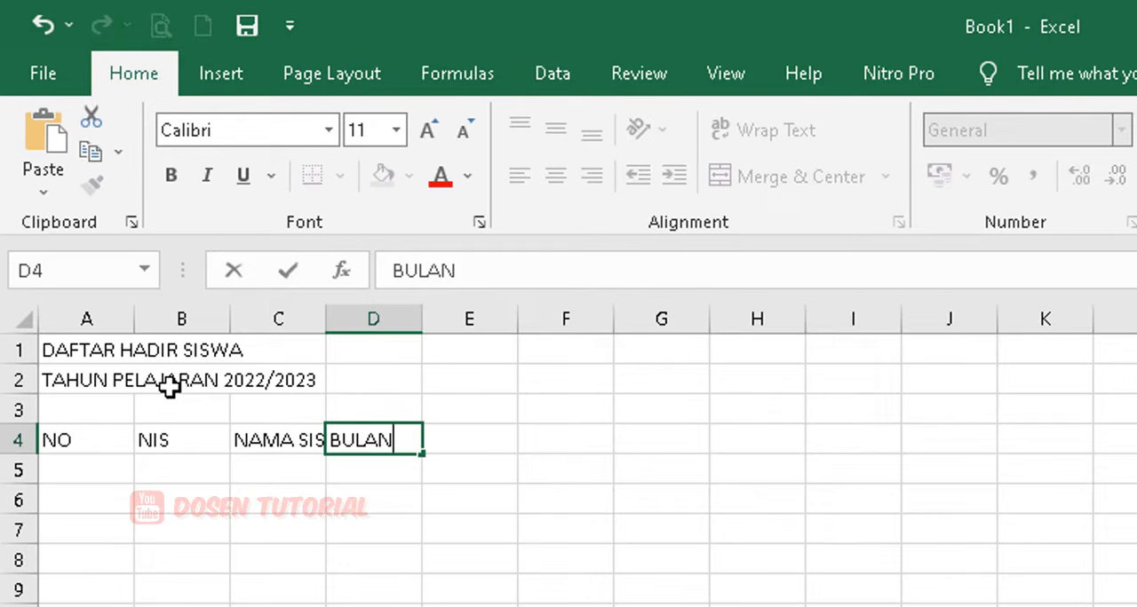
pyautogui.write(': JANUAR')
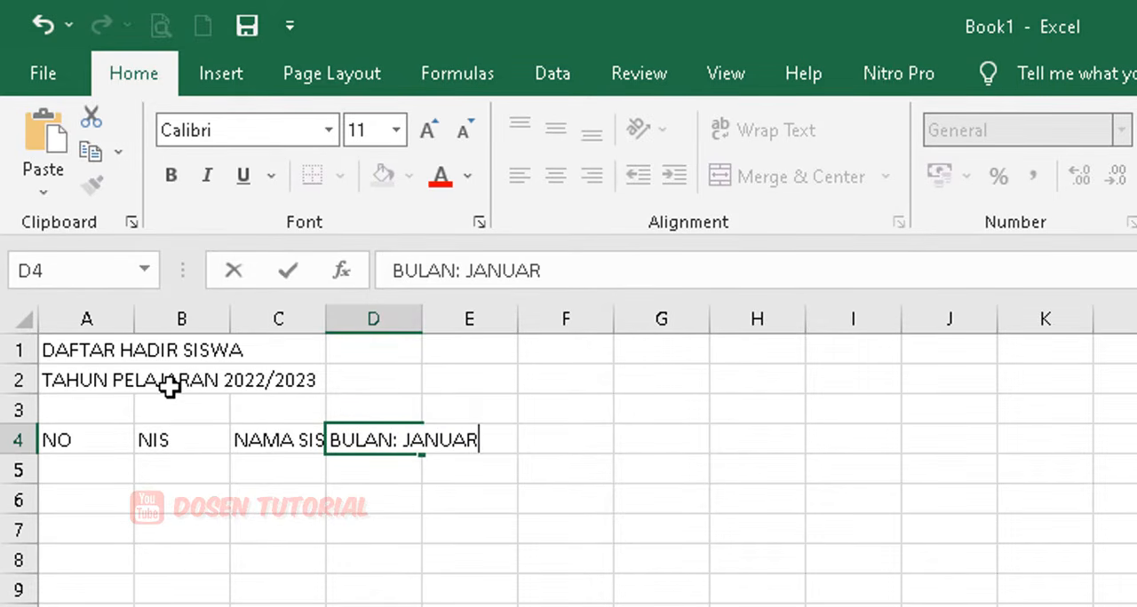
pyautogui.write('I')
pyautogui.press('Return')
# Enter 1 and 2 in D5 and E5 and extend the series across row 5 to day 31 in AH5.
pyautogui.write('1')
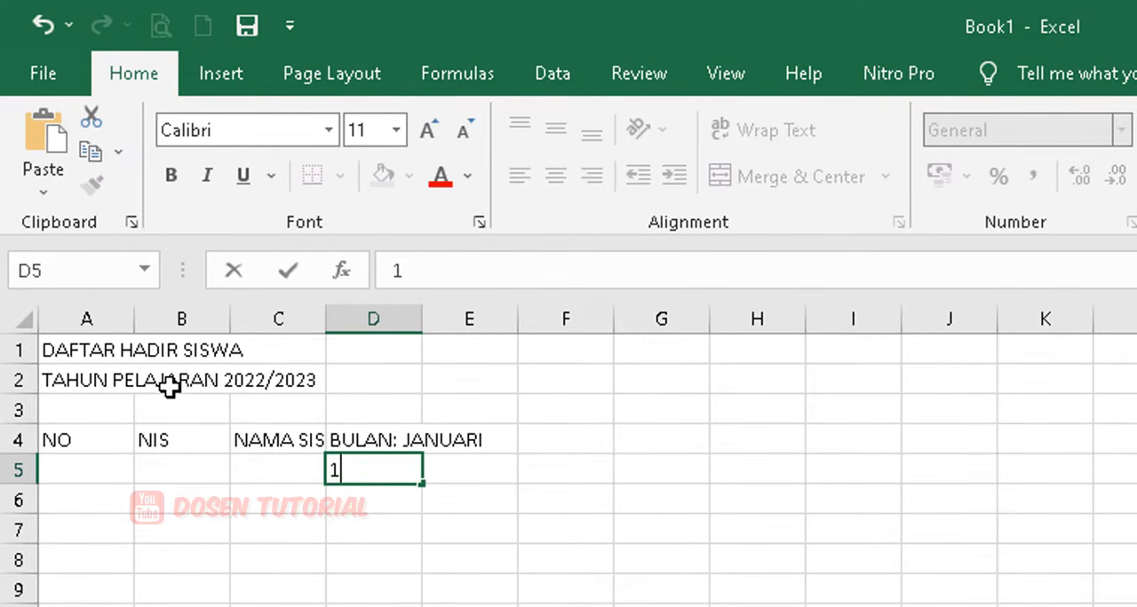
pyautogui.press('Tab')
pyautogui.write('2')
pyautogui.press('Tab')
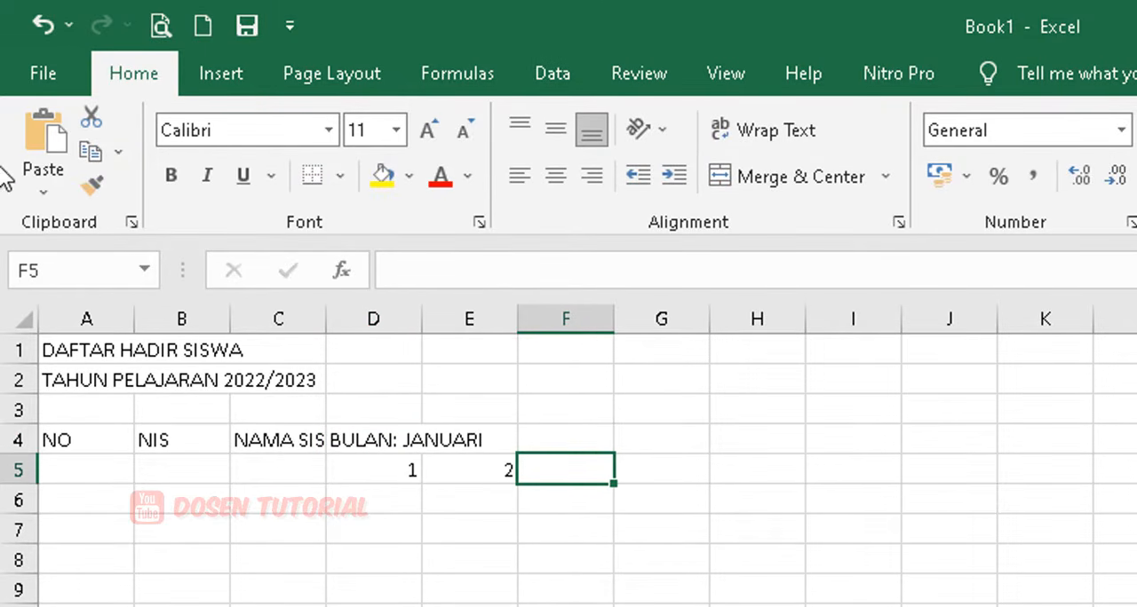
pyautogui.moveTo(380, 468); pyautogui.dragTo(466, 468)
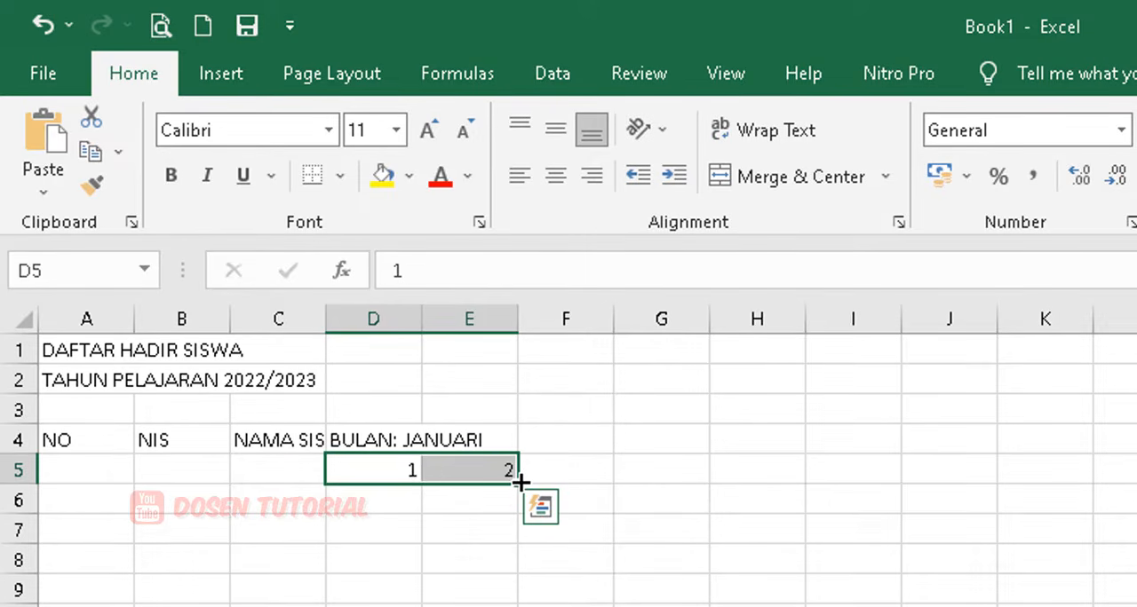
pyautogui.moveTo(406, 464); pyautogui.dragTo(475, 457)
pyautogui.click(391, 472)
pyautogui.moveTo(391, 472); pyautogui.dragTo(470, 474)
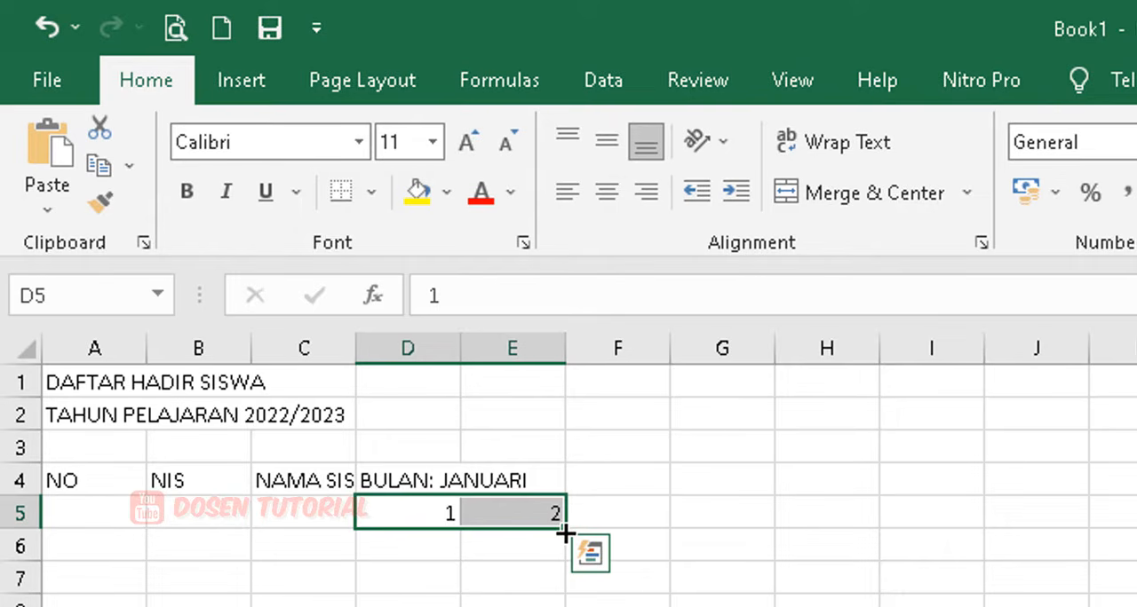
pyautogui.moveTo(566, 534); pyautogui.dragTo(1136, 539)
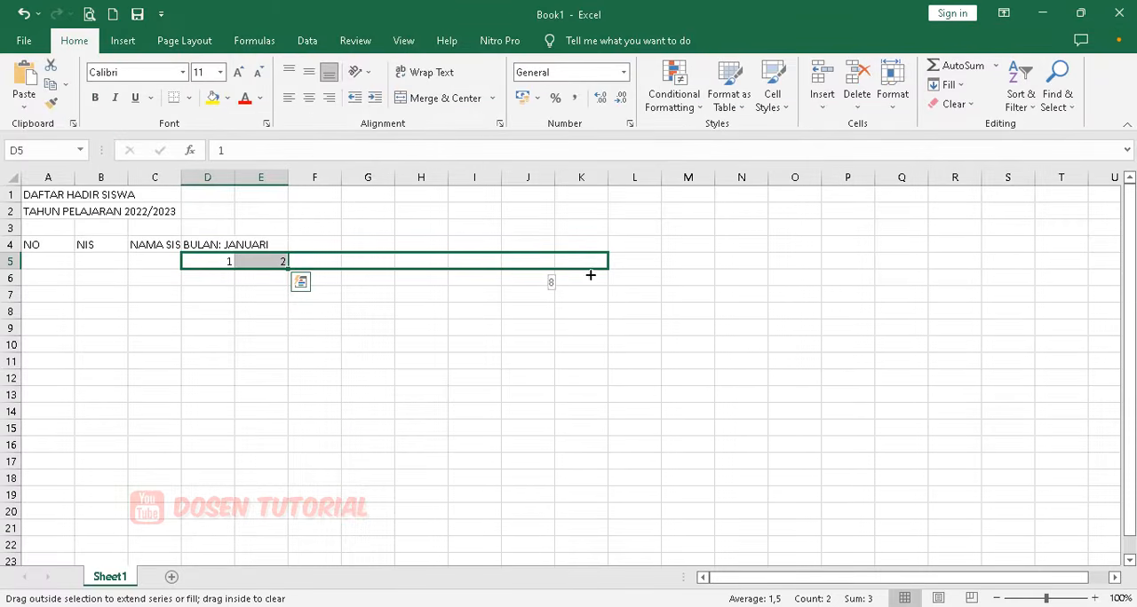
pyautogui.moveTo(591, 276); pyautogui.dragTo(693, 267)
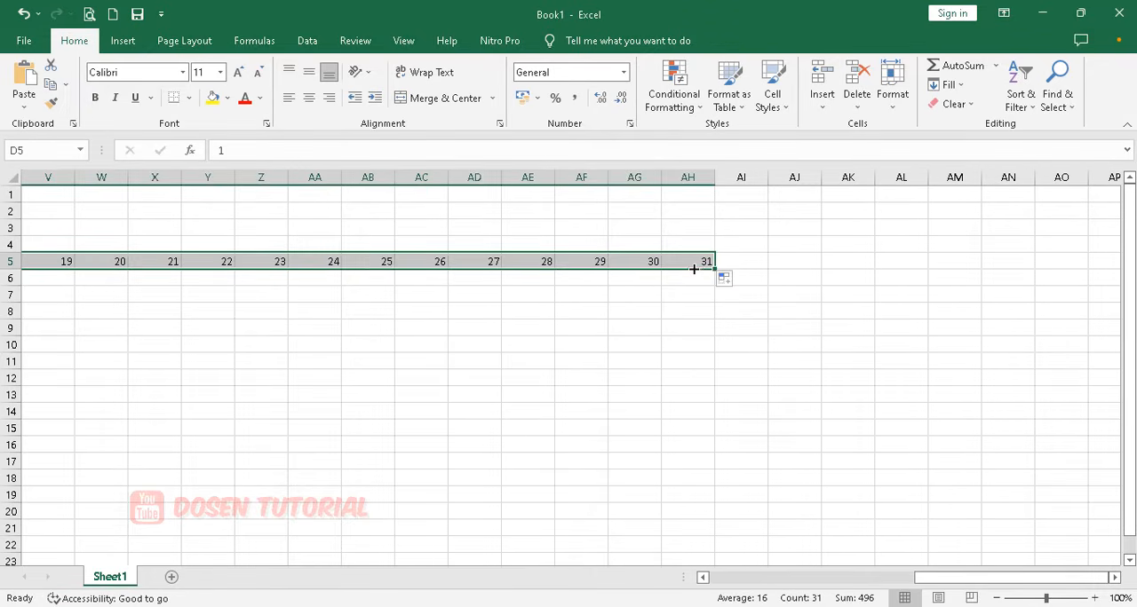
# Enter the header KET in AI4 with the subheaders S, I and A in AI5 to AK5.
pyautogui.click(758, 242)
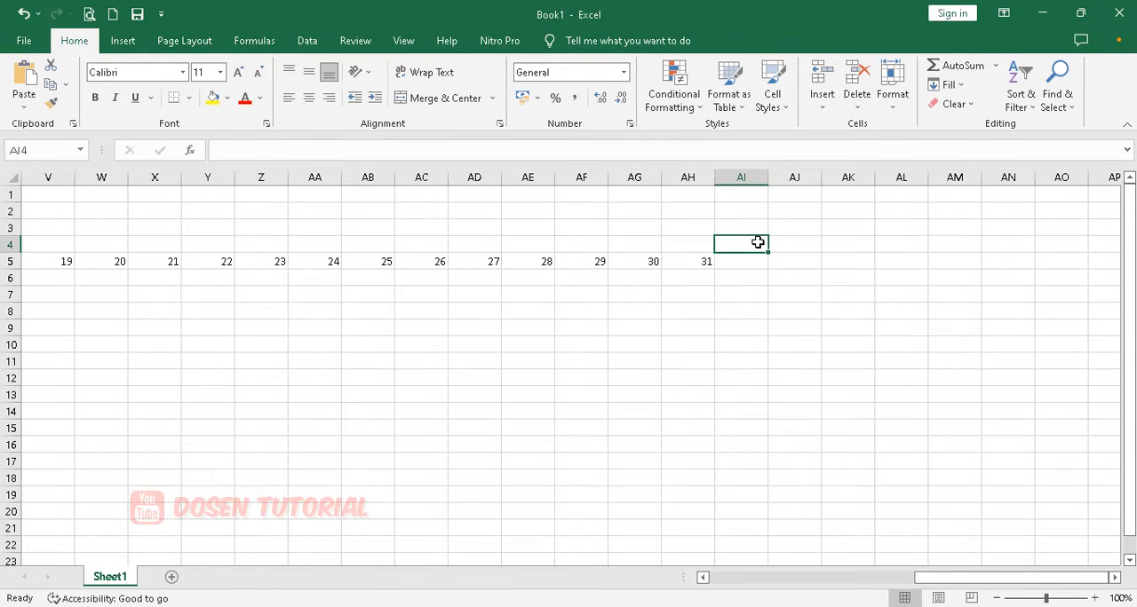
pyautogui.write('KET')
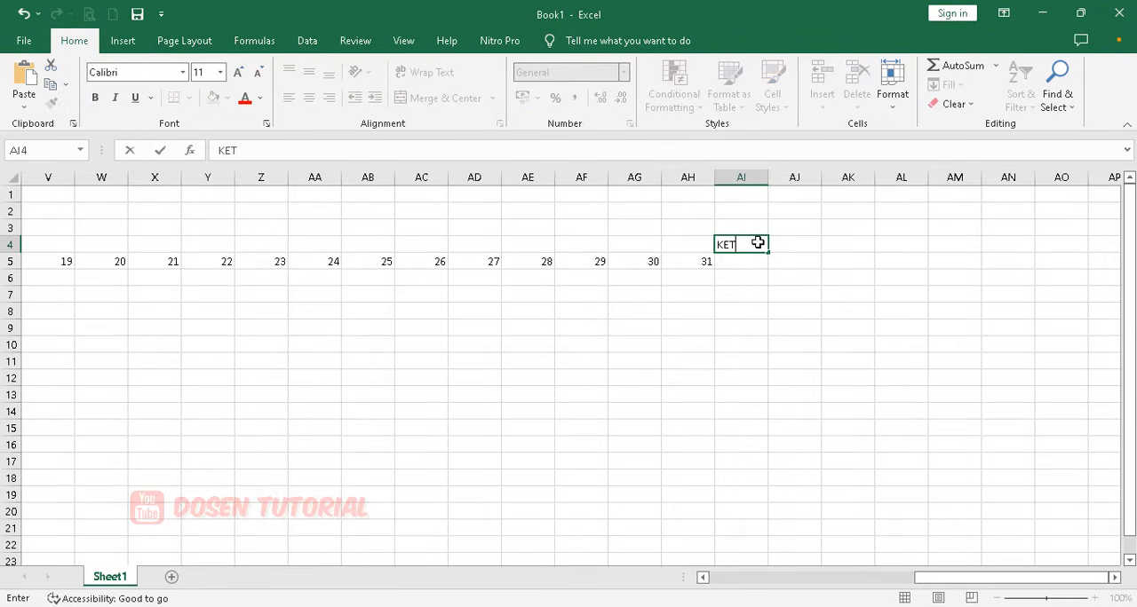
pyautogui.press('Return')
pyautogui.write('S')
pyautogui.press('Tab')
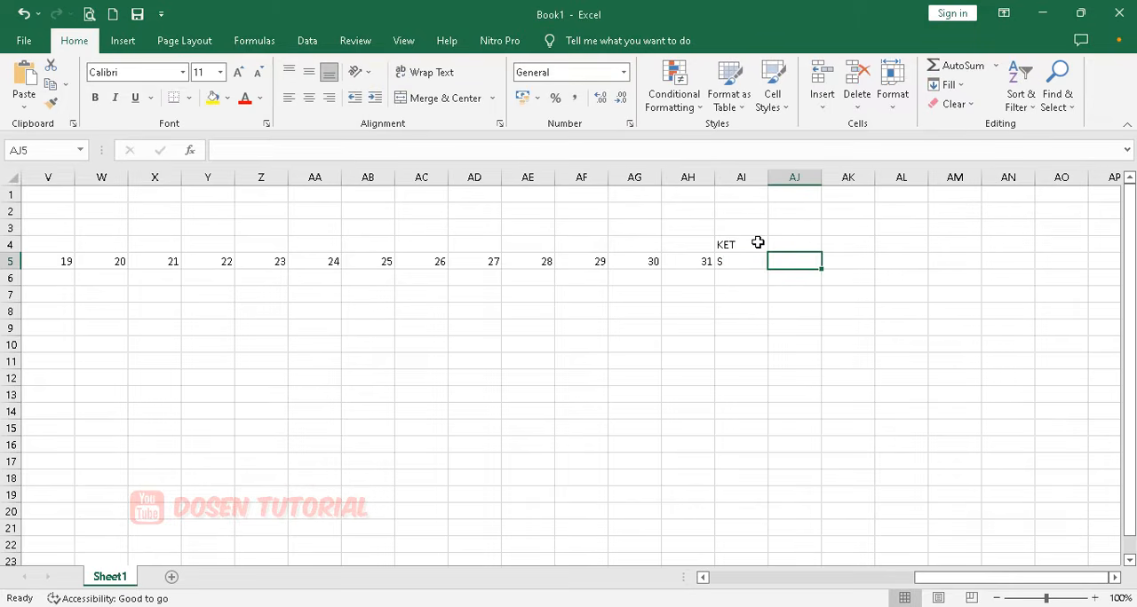
pyautogui.write('I')
pyautogui.press('Tab')
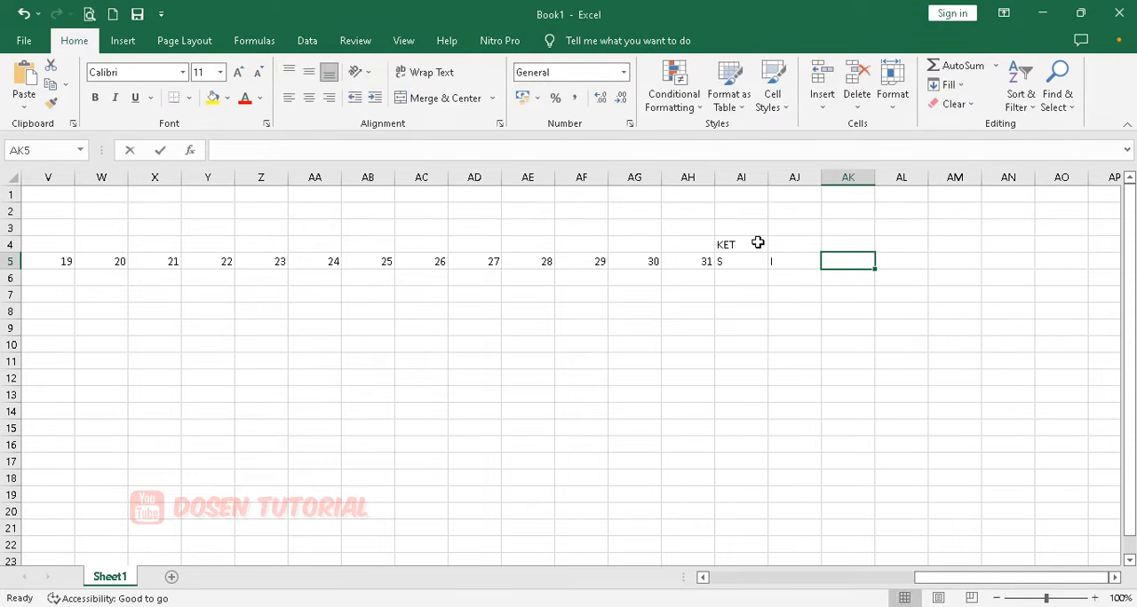
pyautogui.write('A')
# Enter the header JML in cell AL4.
pyautogui.press('Tab')
pyautogui.press('Up')
pyautogui.write('JML')
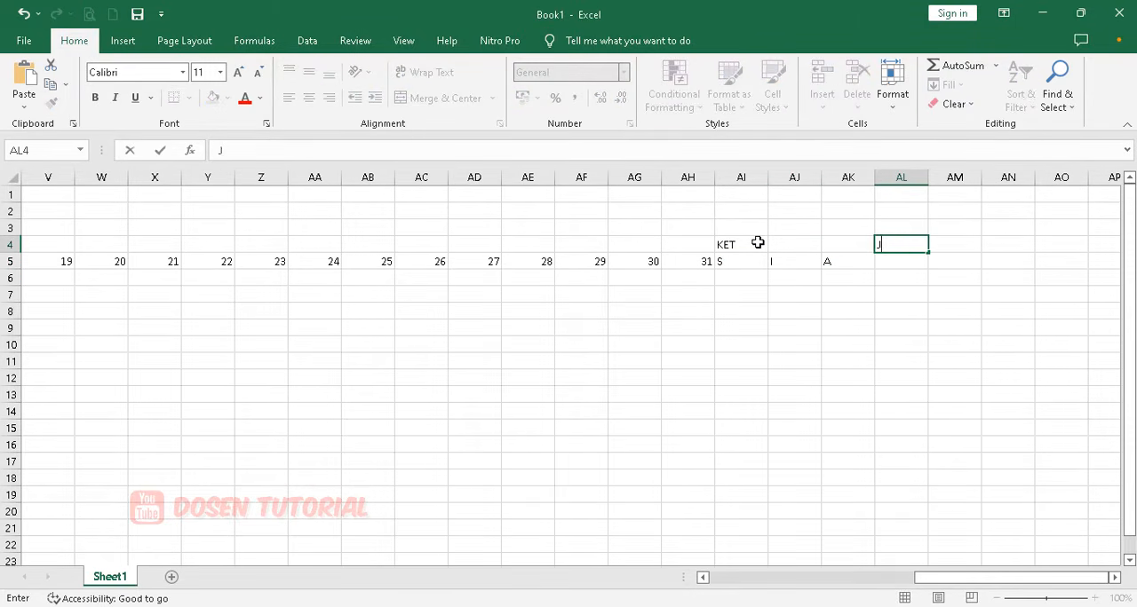
pyautogui.press('Down')
pyautogui.press('Down')
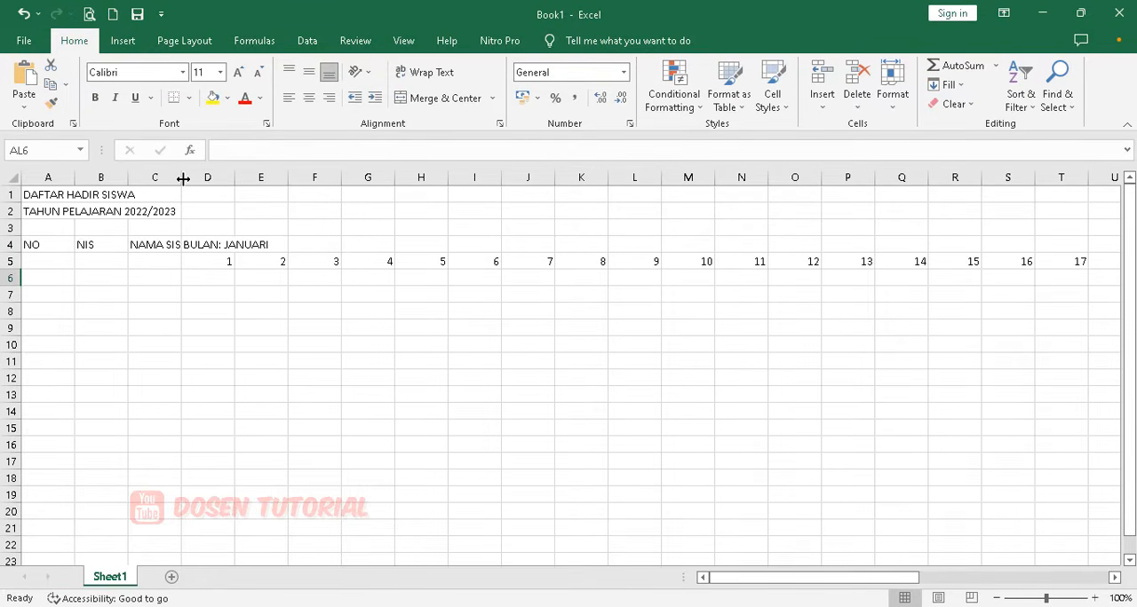
# Fit column C to its NAMA SISWA header and fill column A from A6 downward with the numbers 1 to 40.
pyautogui.doubleClick(183, 178)
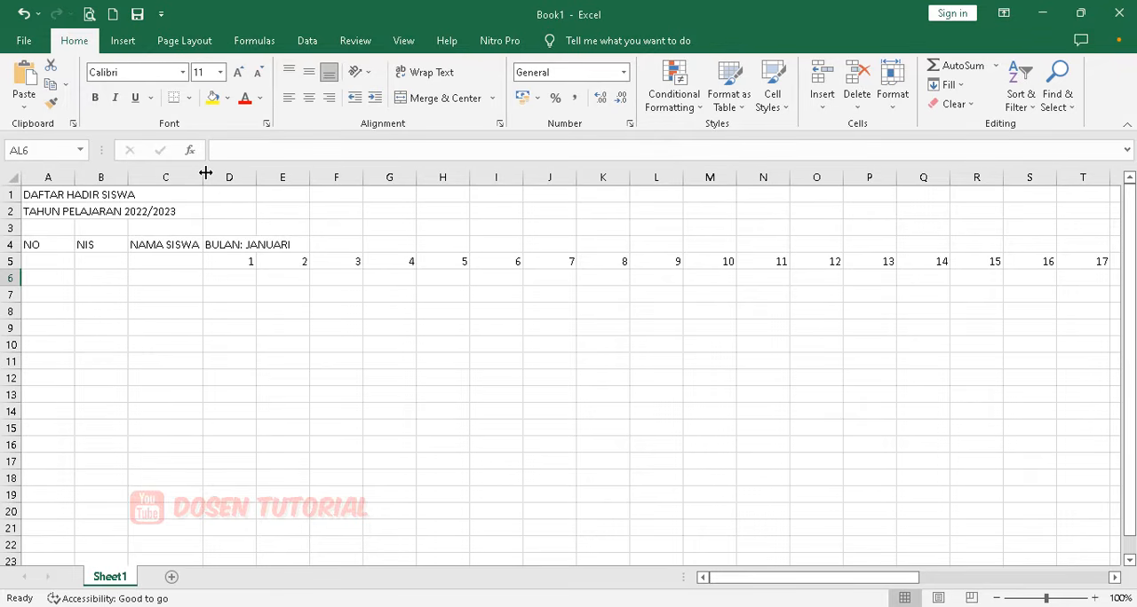
pyautogui.click(61, 285)
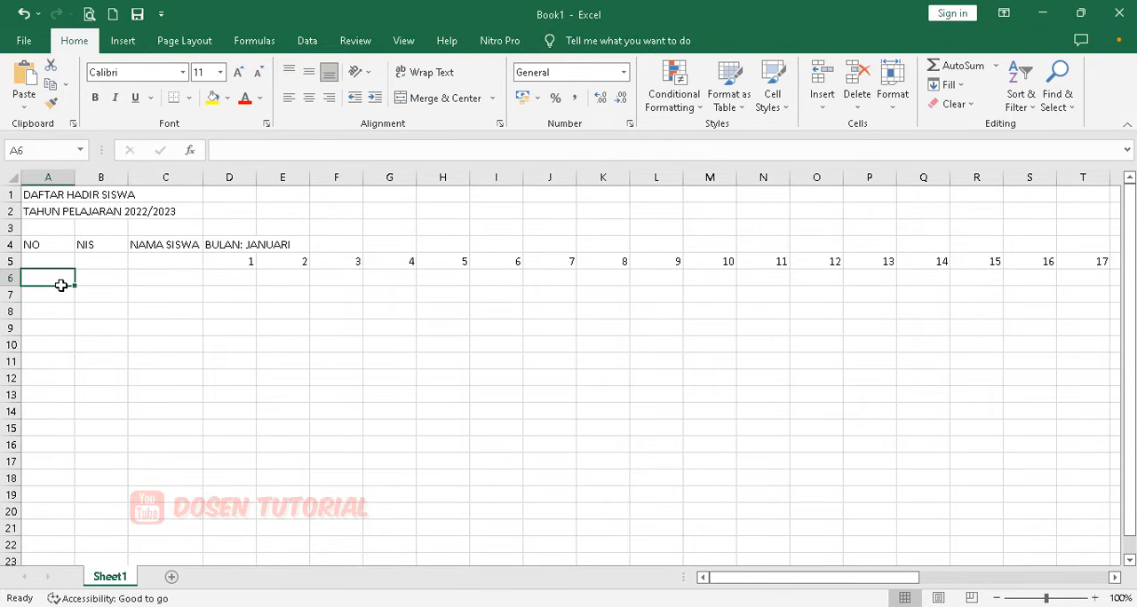
pyautogui.write('1')
pyautogui.press('Return')
pyautogui.write('2')
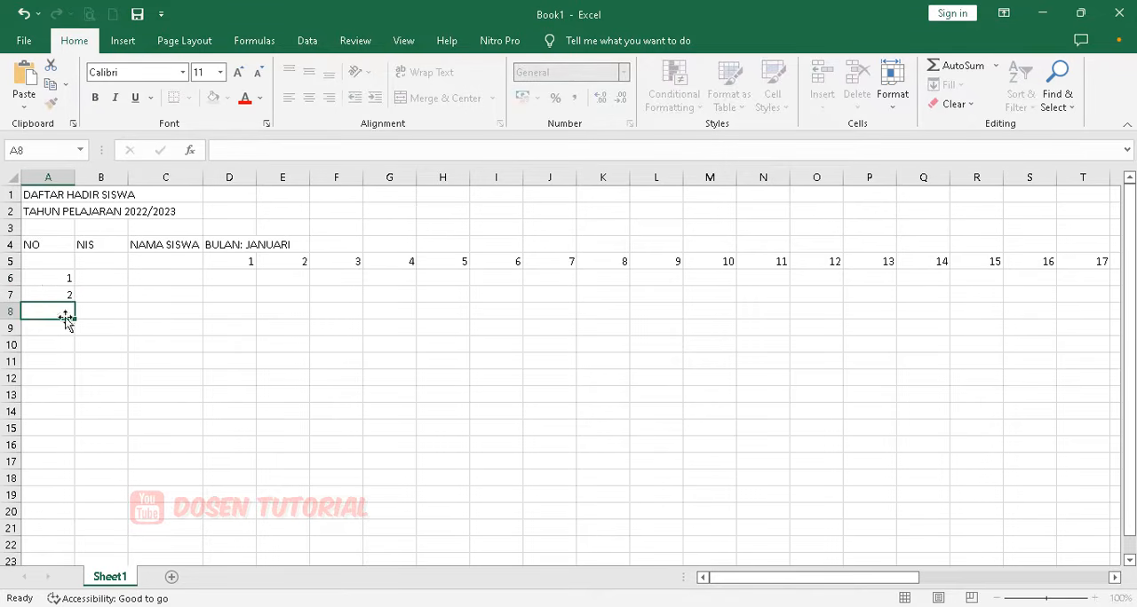
pyautogui.press('Return')
pyautogui.click(47, 283)
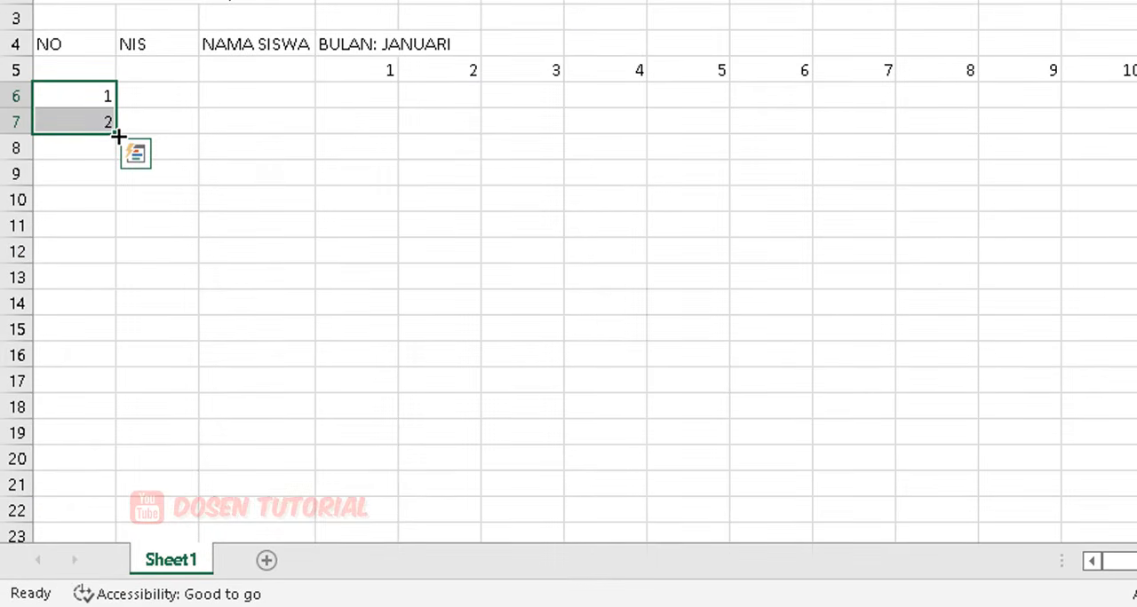
pyautogui.moveTo(118, 136); pyautogui.dragTo(124, 388)
# Center the numbers 1 to 40 in column A and narrow that column to about the width of its NO header.
pyautogui.scroll(1, 489, 243)
pyautogui.scroll(8, 489, 244)
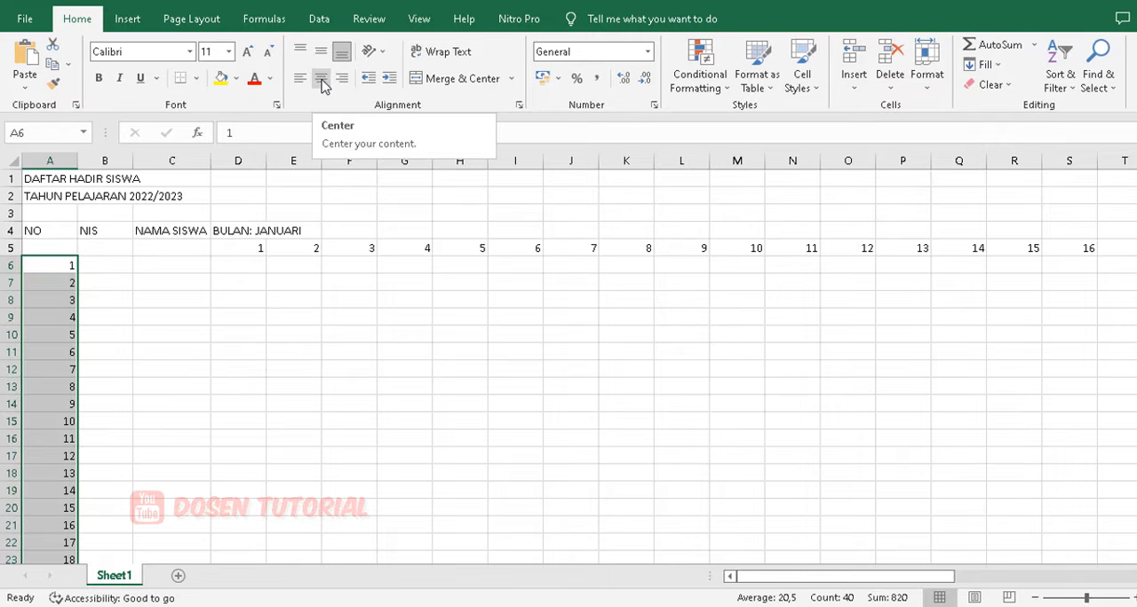
pyautogui.click(321, 79)
pyautogui.click(173, 365)
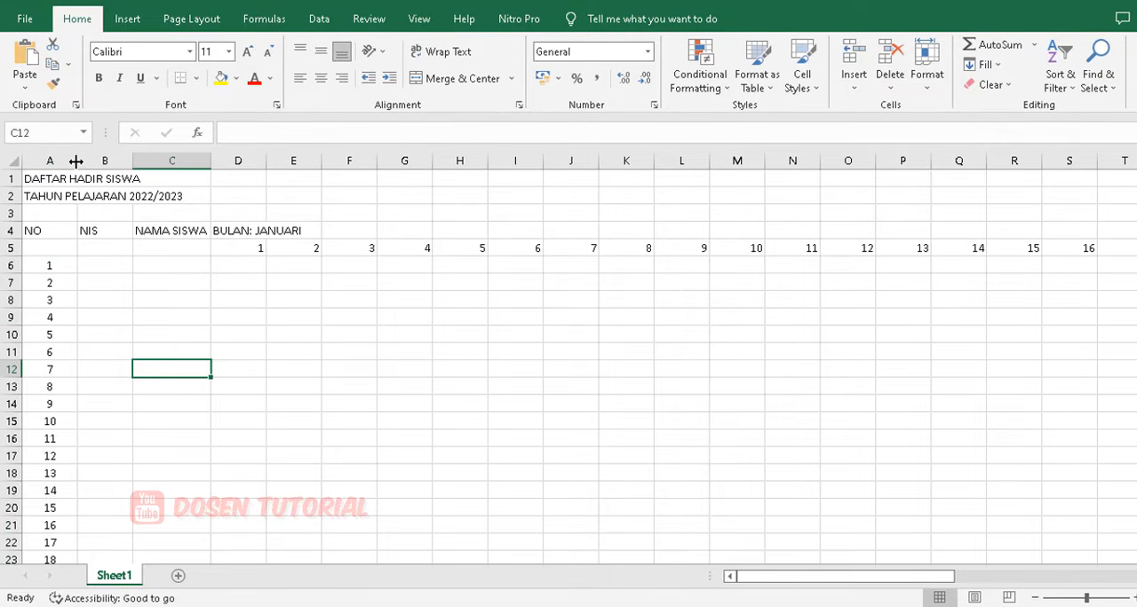
pyautogui.moveTo(77, 161); pyautogui.dragTo(52, 160)
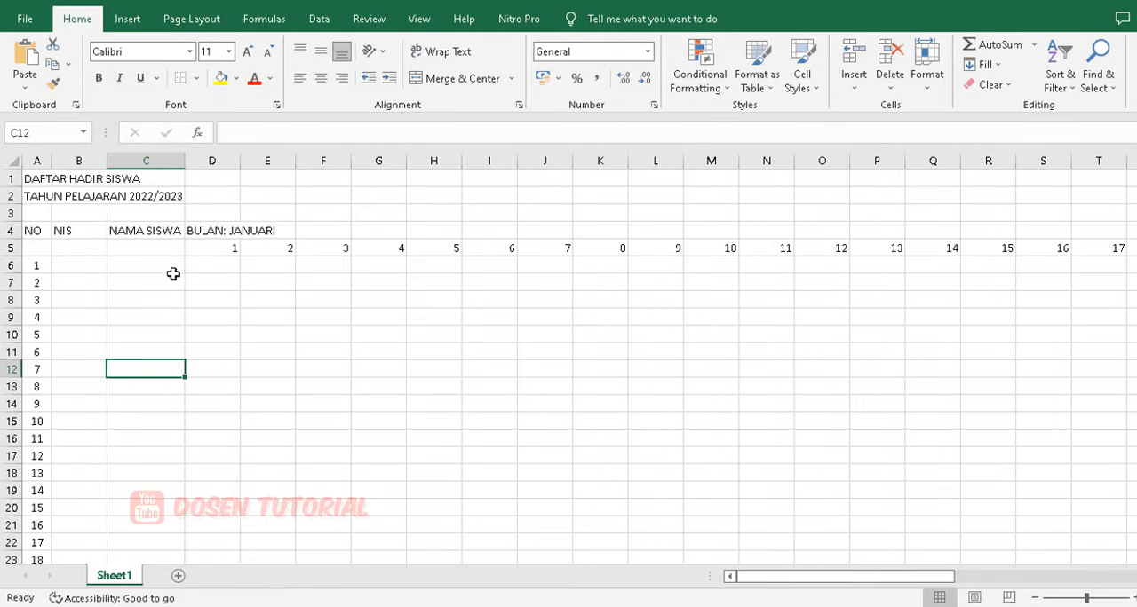
# Set the width of day columns D to AH to 3 and center the numbers 1 to 31 in row 5.
pyautogui.moveTo(210, 249); pyautogui.dragTo(908, 245)
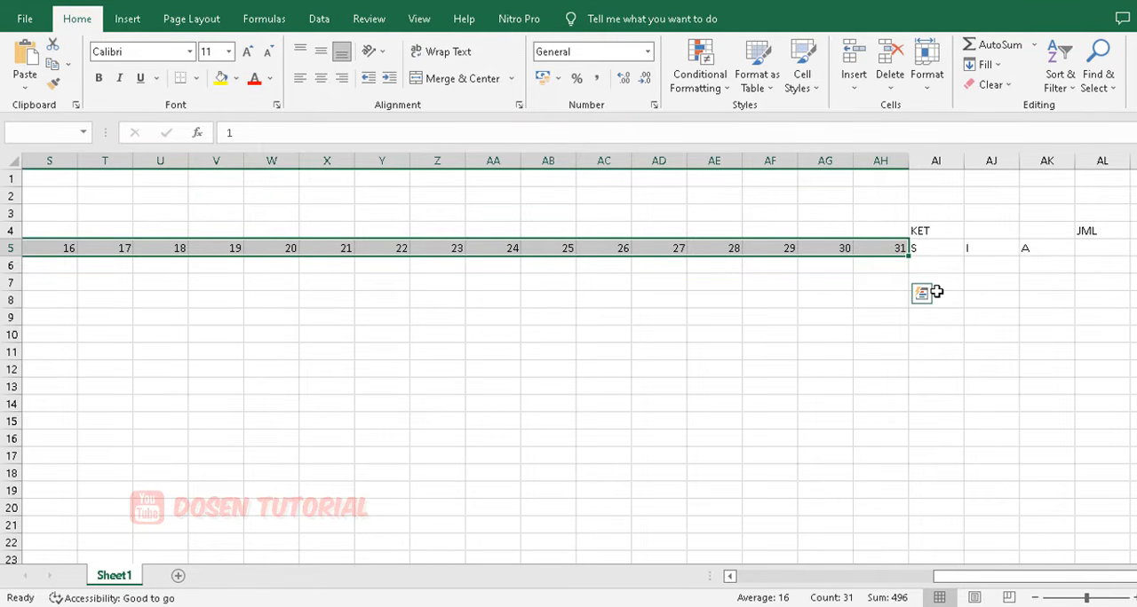
pyautogui.click(930, 89)
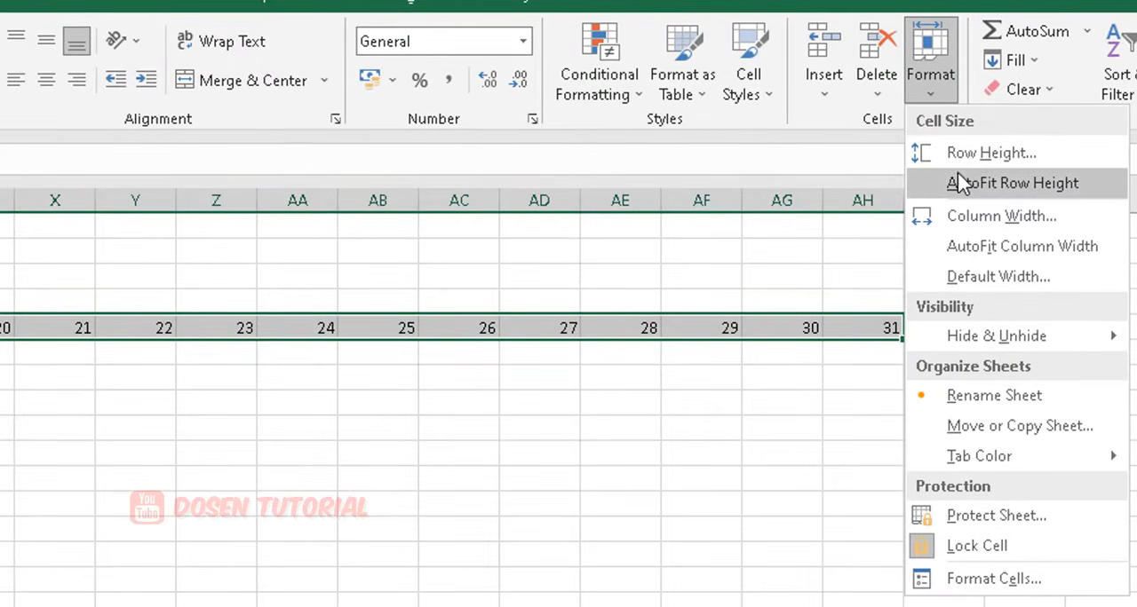
pyautogui.click(986, 222)
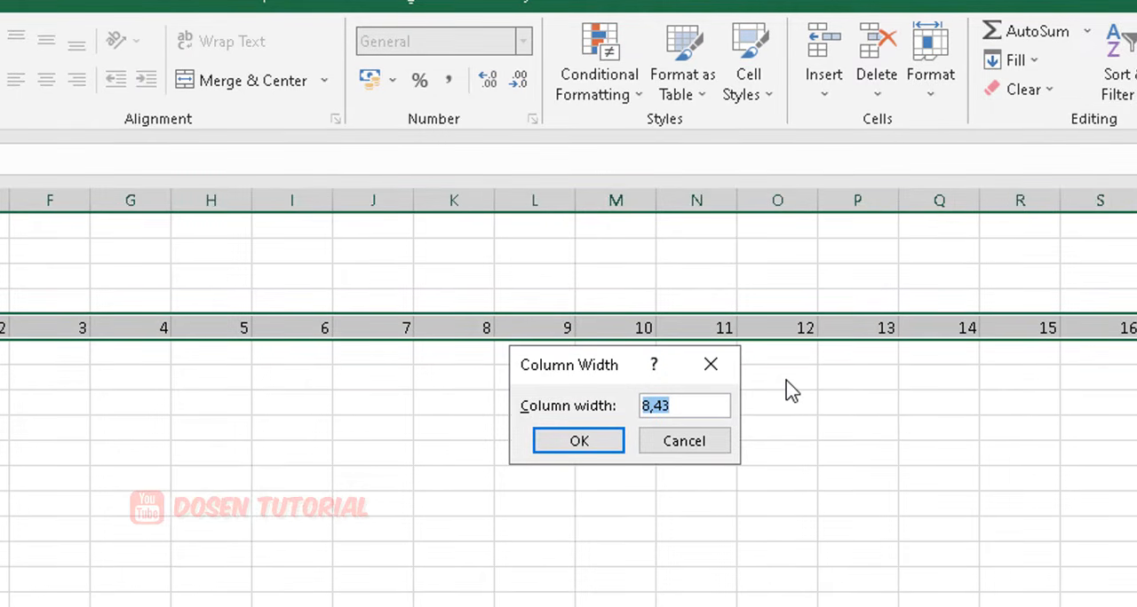
pyautogui.write('3')
pyautogui.click(614, 449)
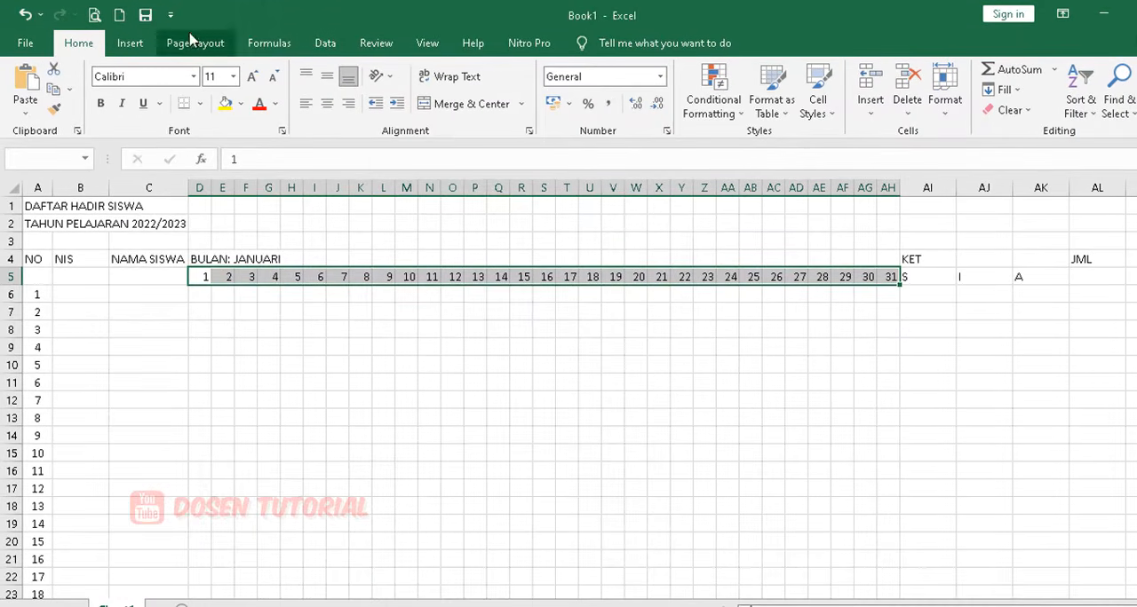
pyautogui.click(327, 105)
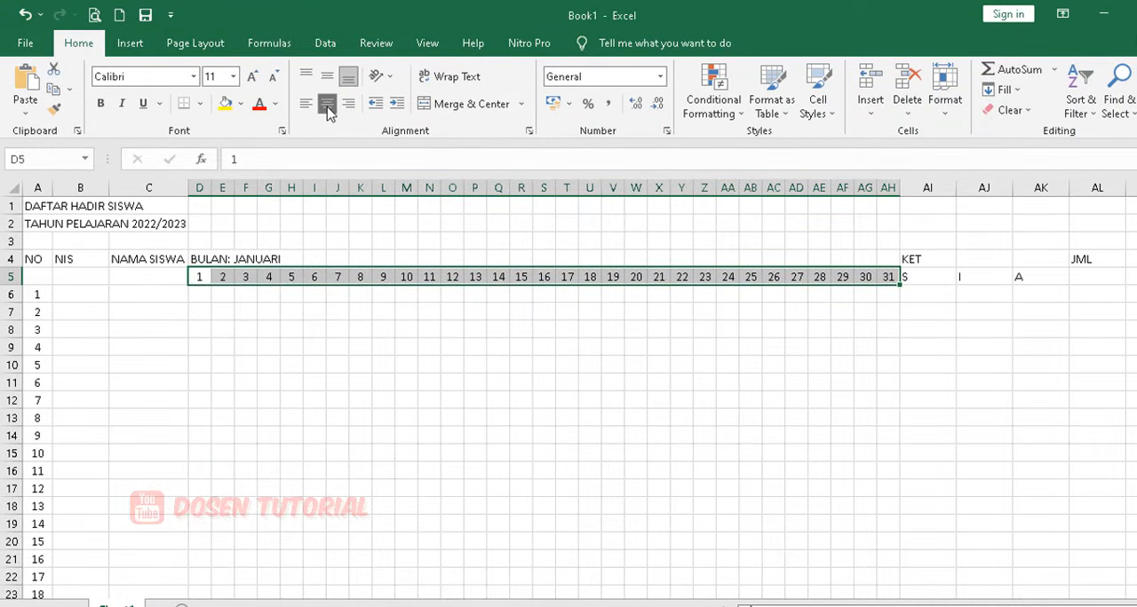
# Set the width of columns AI to AK, holding the S, I and A subheaders, to 3.
pyautogui.click(939, 278)
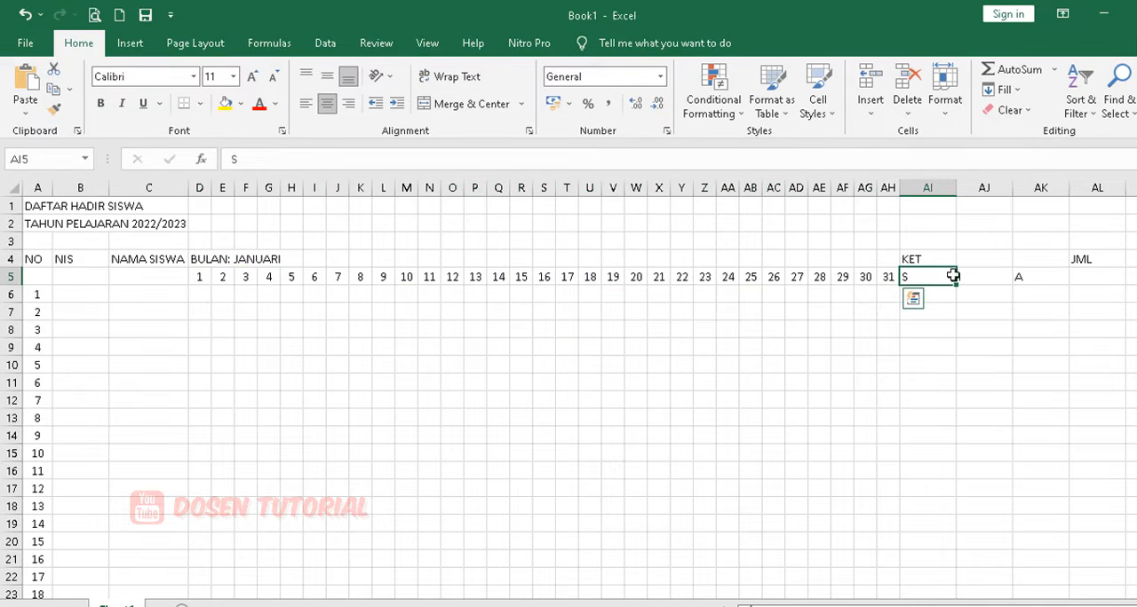
pyautogui.moveTo(951, 277); pyautogui.dragTo(1017, 276)
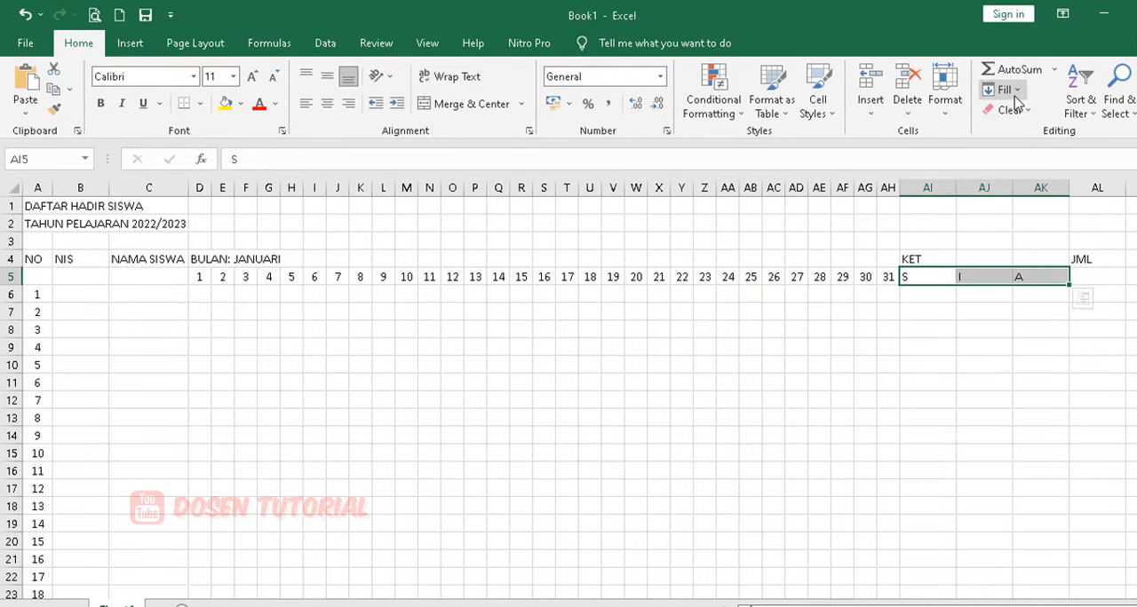
pyautogui.click(947, 114)
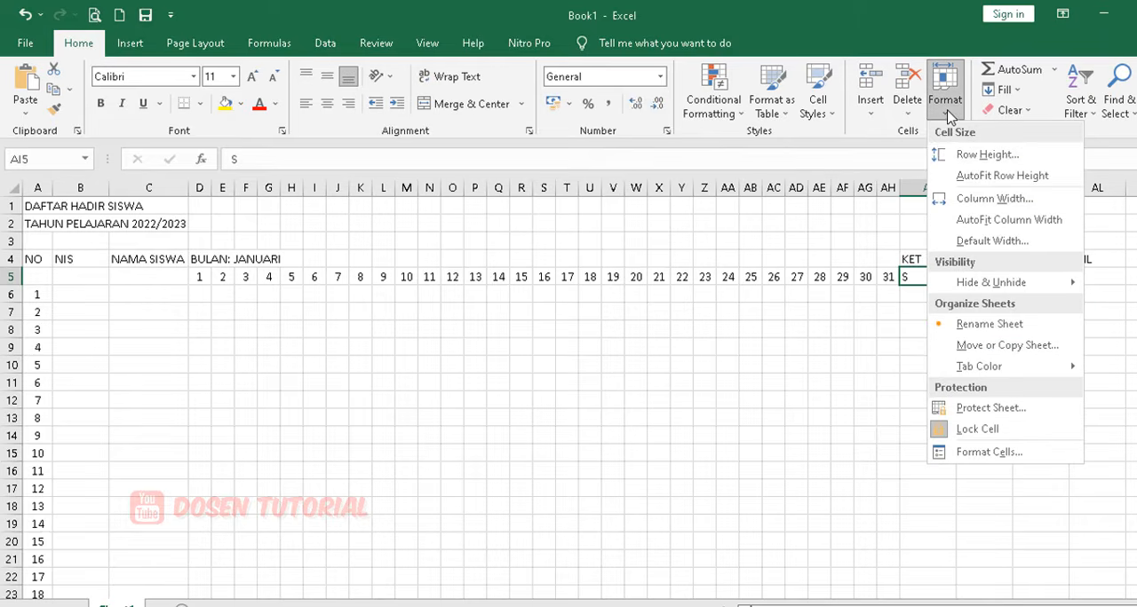
pyautogui.click(985, 198)
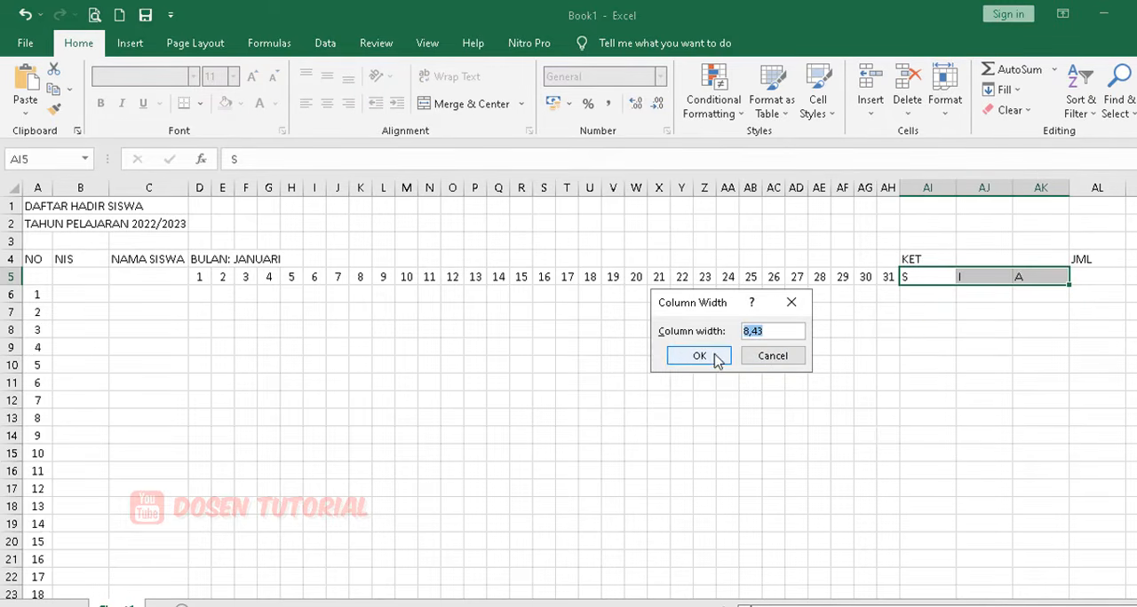
pyautogui.write('3')
pyautogui.click(717, 360)
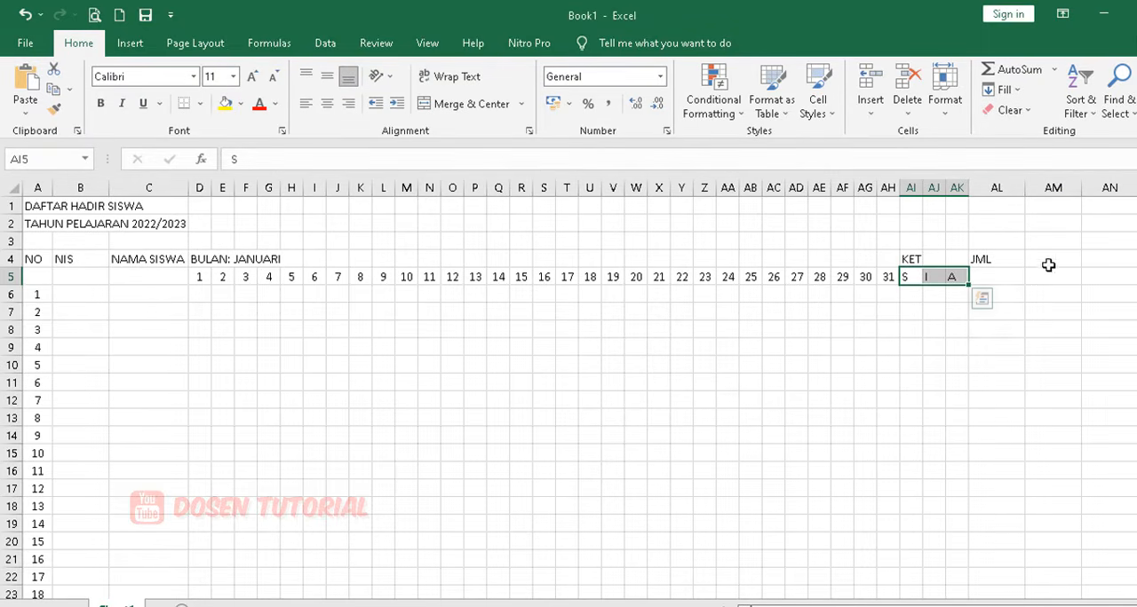
# Fit column AL to its JML header and center the S, I and A subheaders in AI5 to AK5.
pyautogui.click(994, 275)
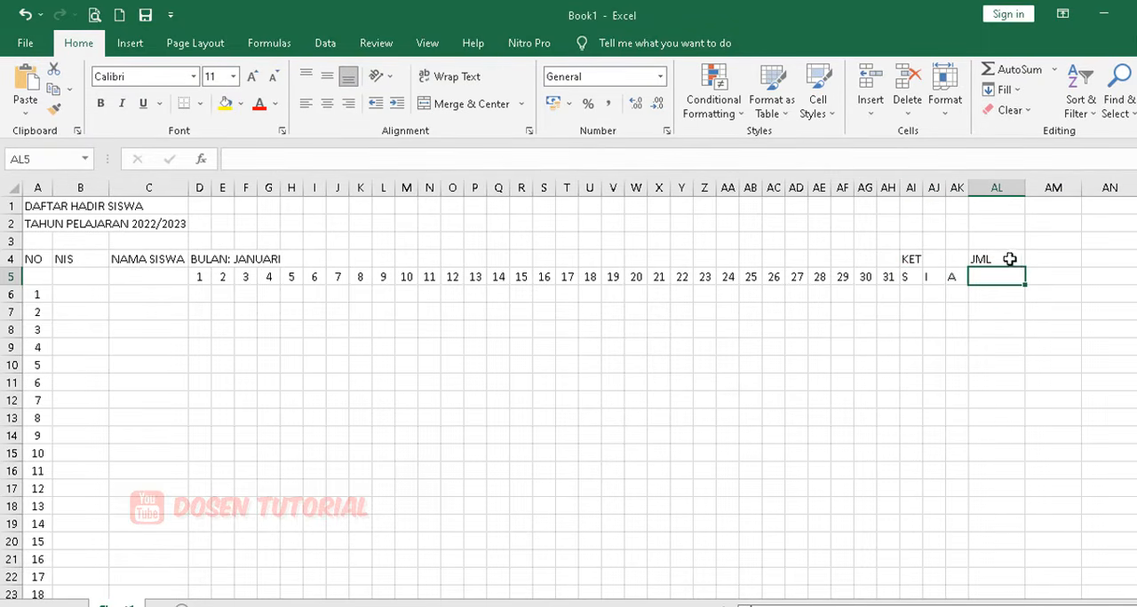
pyautogui.doubleClick(1026, 183)
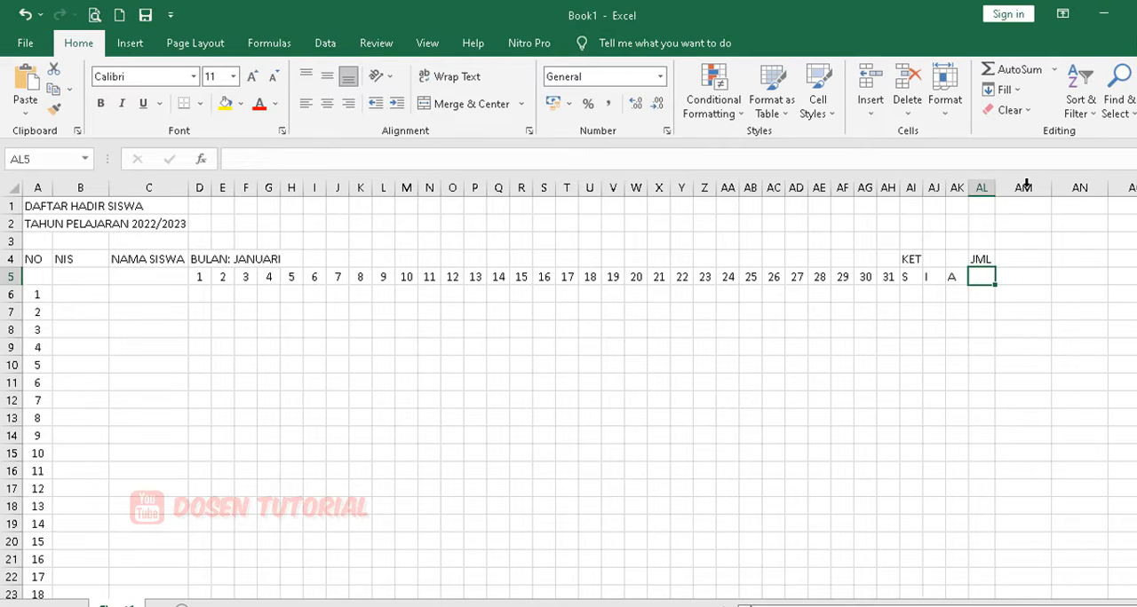
pyautogui.click(1000, 292)
pyautogui.moveTo(900, 273); pyautogui.dragTo(952, 275)
pyautogui.click(322, 106)
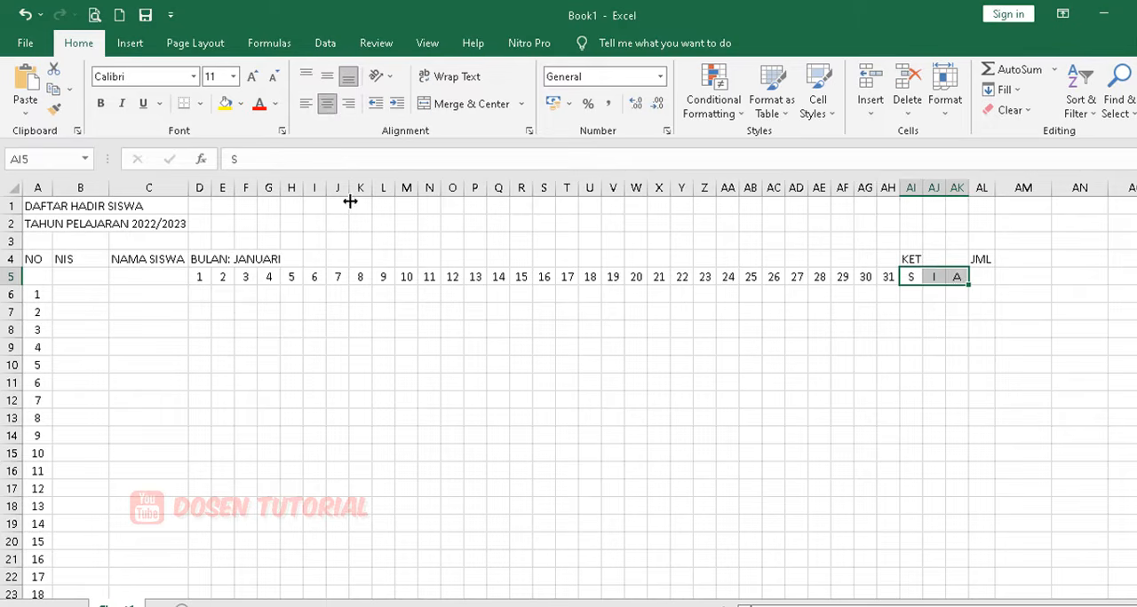
pyautogui.click(451, 313)
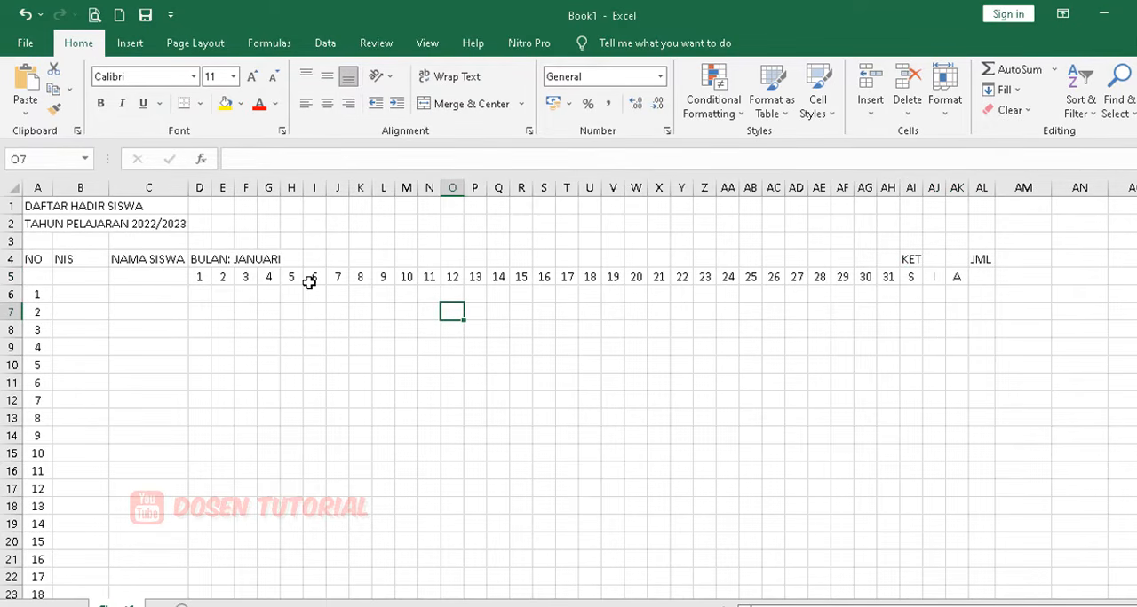
# Merge and center the NO header across A4:A5 and align it to the vertical middle.
pyautogui.moveTo(34, 262)
pyautogui.mouseDown()
pyautogui.moveTo(36, 276)
pyautogui.moveTo(88, 274)
pyautogui.moveTo(44, 274)
pyautogui.mouseUp()
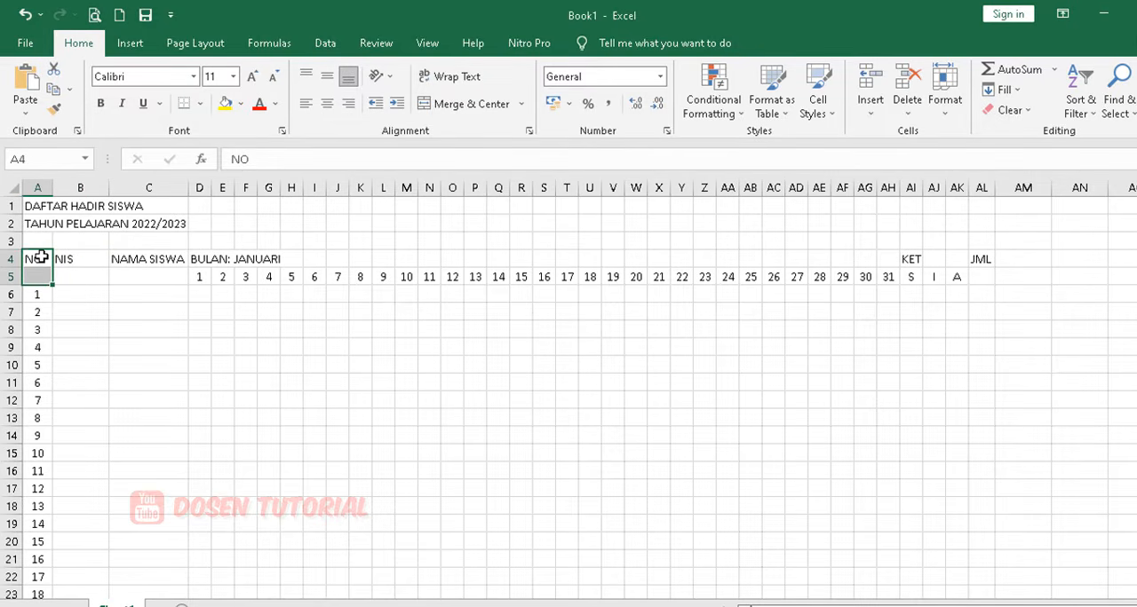
pyautogui.click(41, 257)
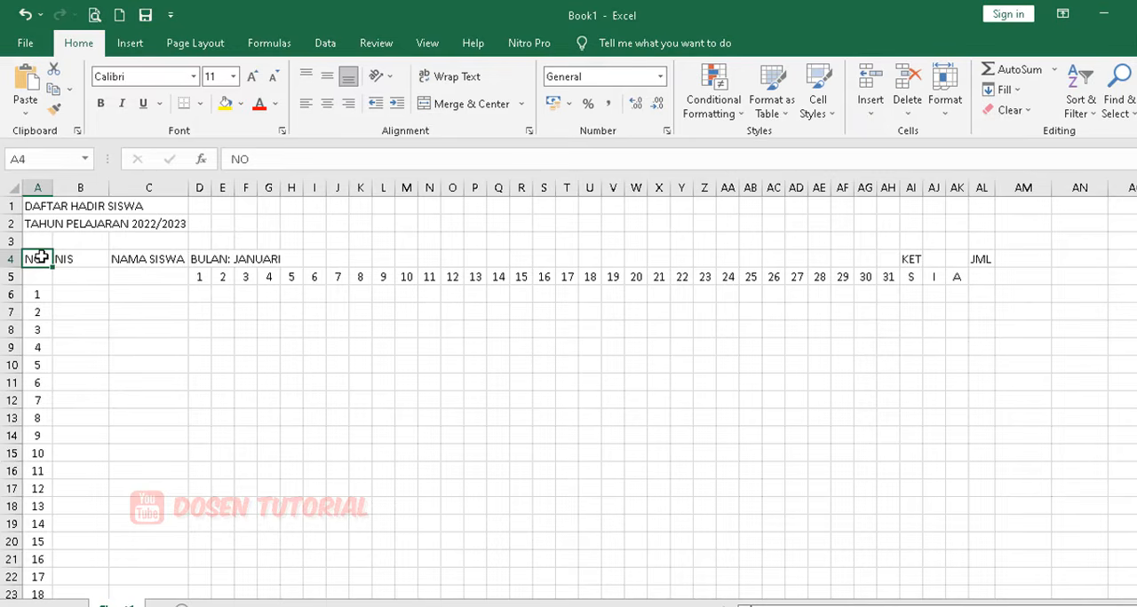
pyautogui.moveTo(39, 258); pyautogui.dragTo(39, 276)
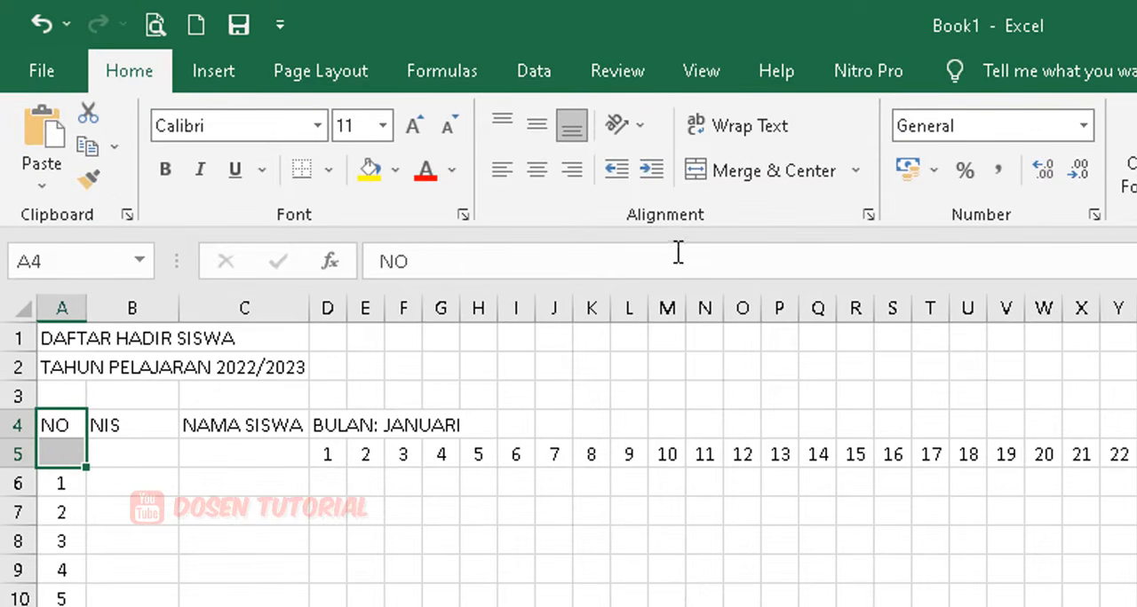
pyautogui.click(728, 171)
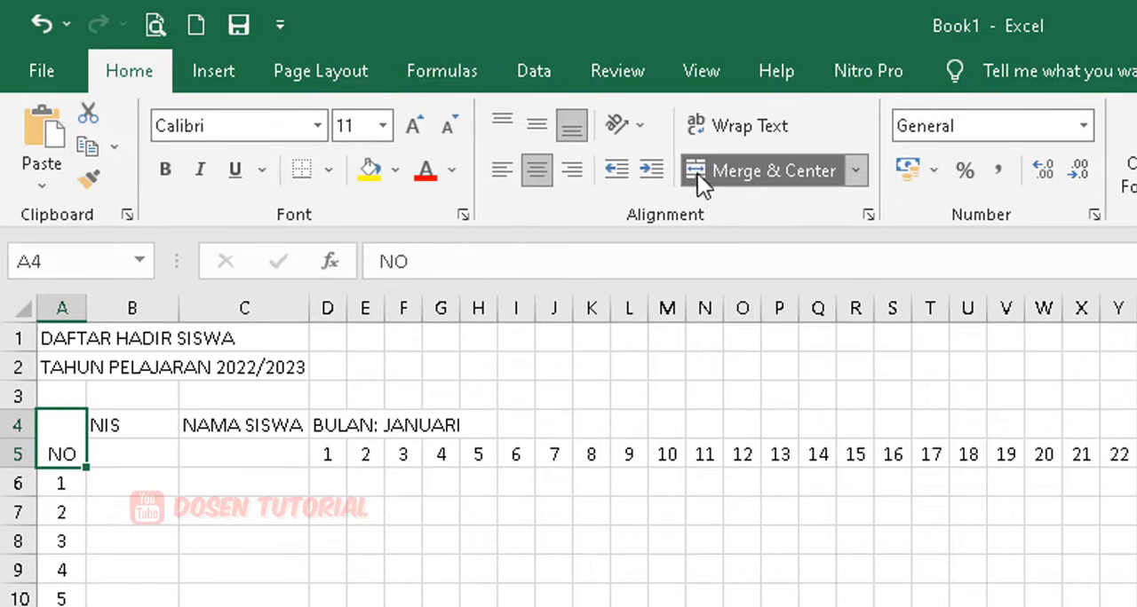
pyautogui.click(536, 127)
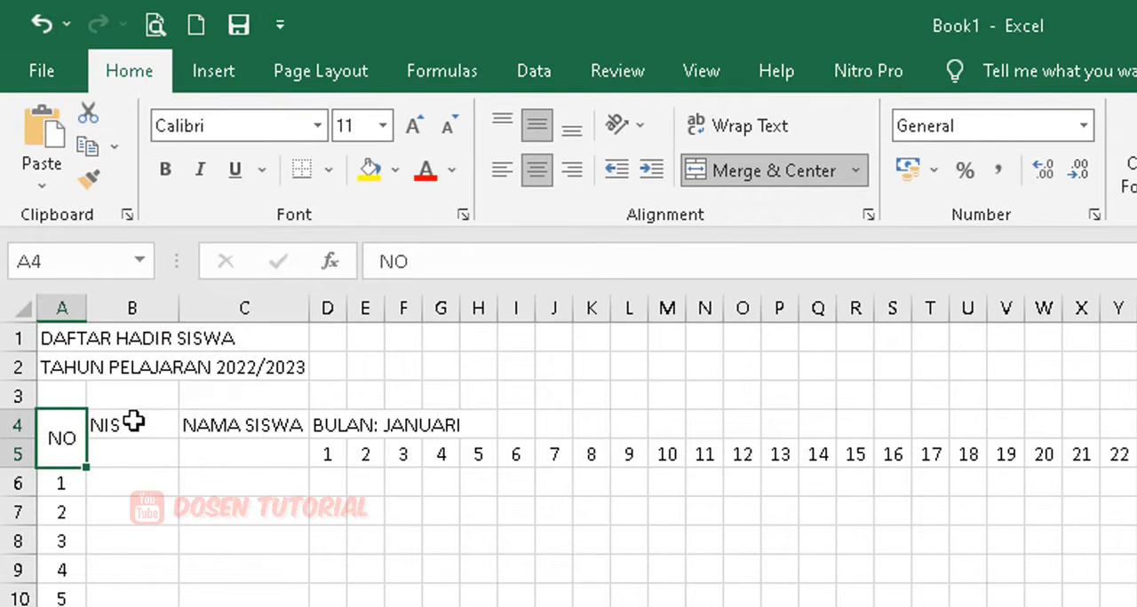
# Merge, center and middle-align the headers NIS (B4:B5), NAMA SISWA (C4:C5), BULAN: JANUARI (D4:AH4), KET (AI4:AK4) and JML (AL4:AL5).
pyautogui.moveTo(134, 421); pyautogui.dragTo(133, 446)
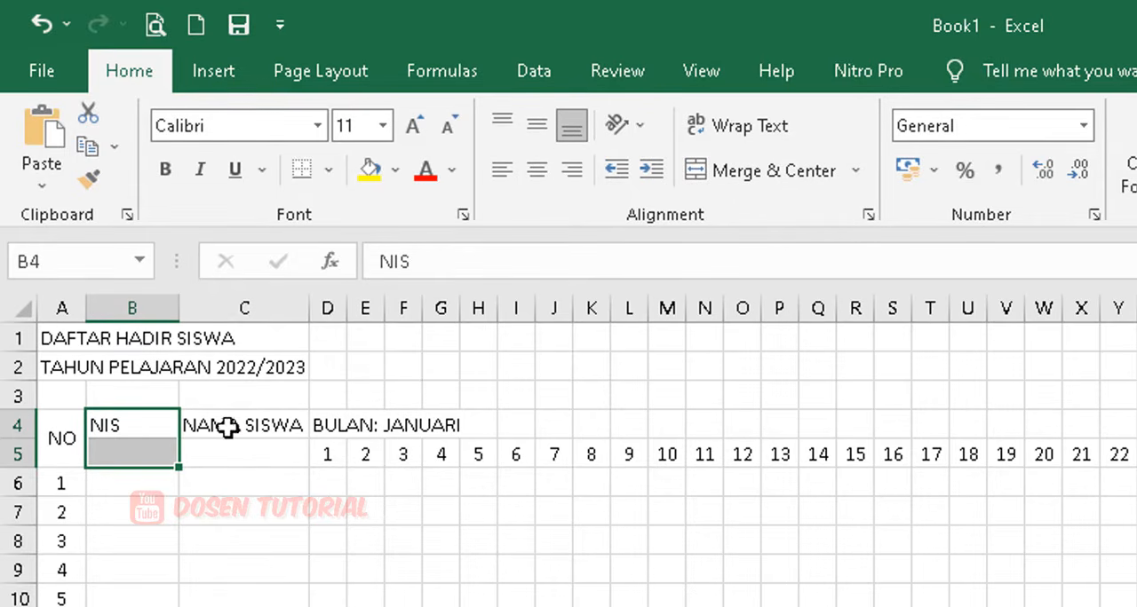
pyautogui.keyDown('ctrl'); pyautogui.moveTo(242, 420); pyautogui.dragTo(254, 444); pyautogui.keyUp('ctrl')
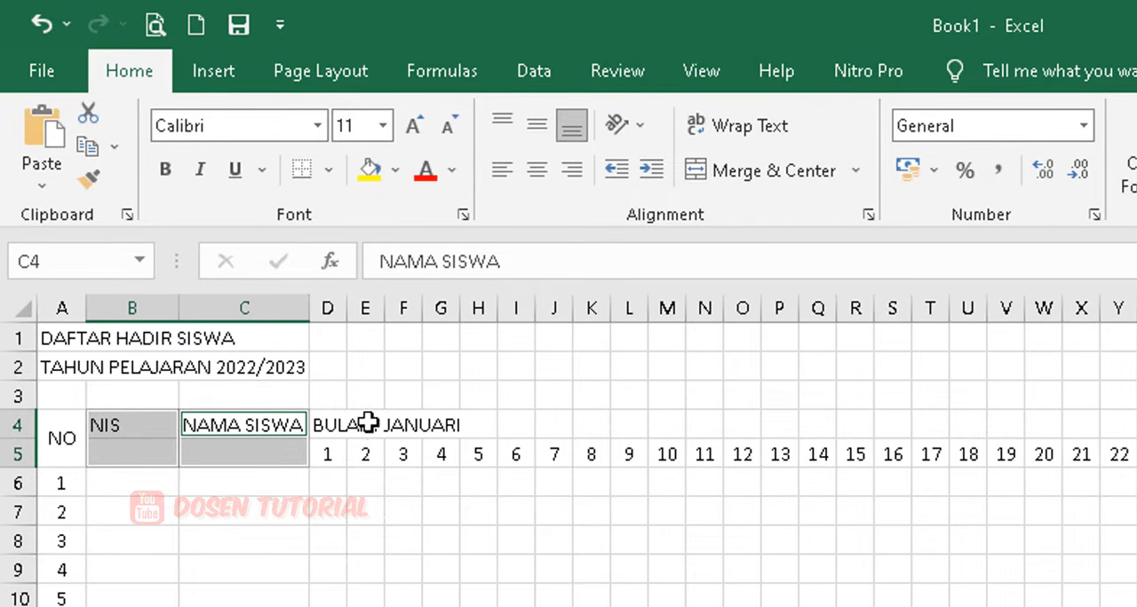
pyautogui.keyDown('ctrl'); pyautogui.moveTo(338, 423); pyautogui.dragTo(1136, 434); pyautogui.keyUp('ctrl')
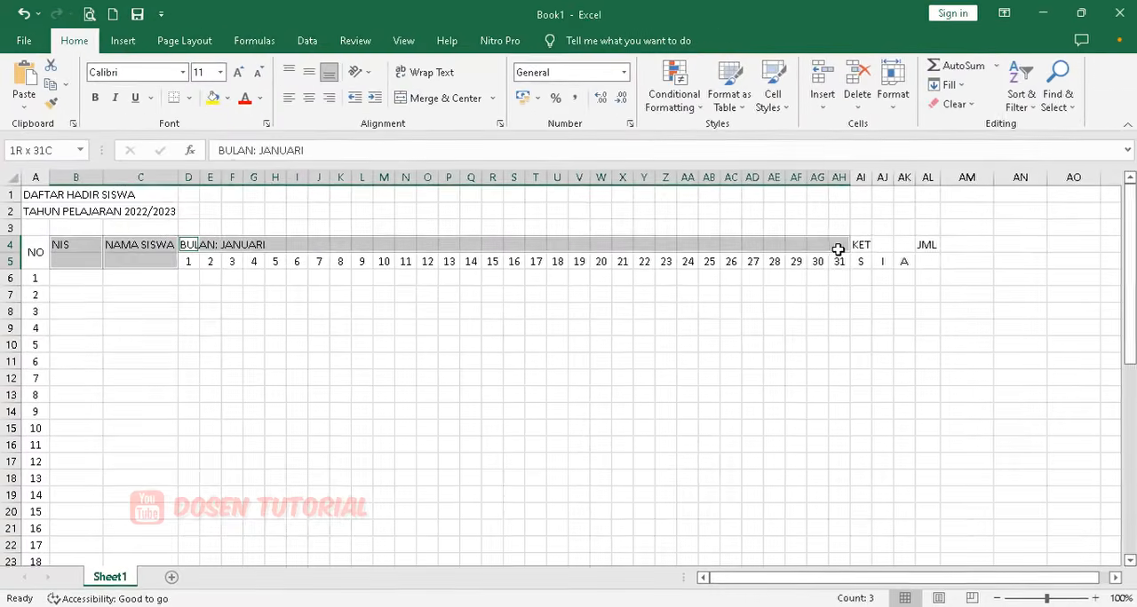
pyautogui.keyDown('ctrl'); pyautogui.moveTo(837, 250); pyautogui.dragTo(840, 249); pyautogui.keyUp('ctrl')
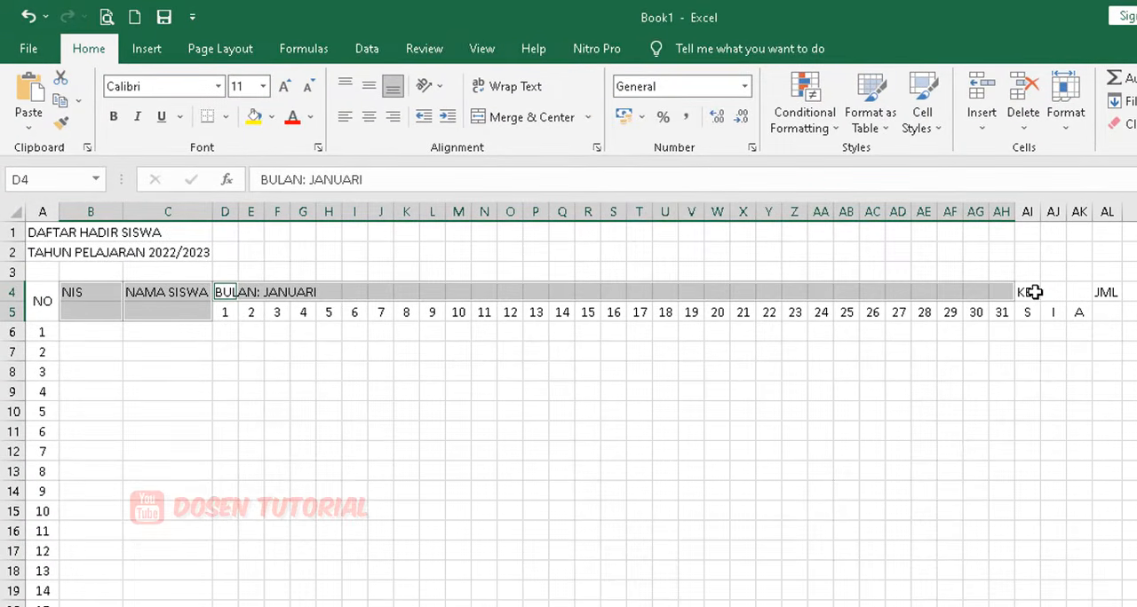
pyautogui.keyDown('ctrl'); pyautogui.moveTo(1033, 291); pyautogui.dragTo(1112, 311); pyautogui.keyUp('ctrl')
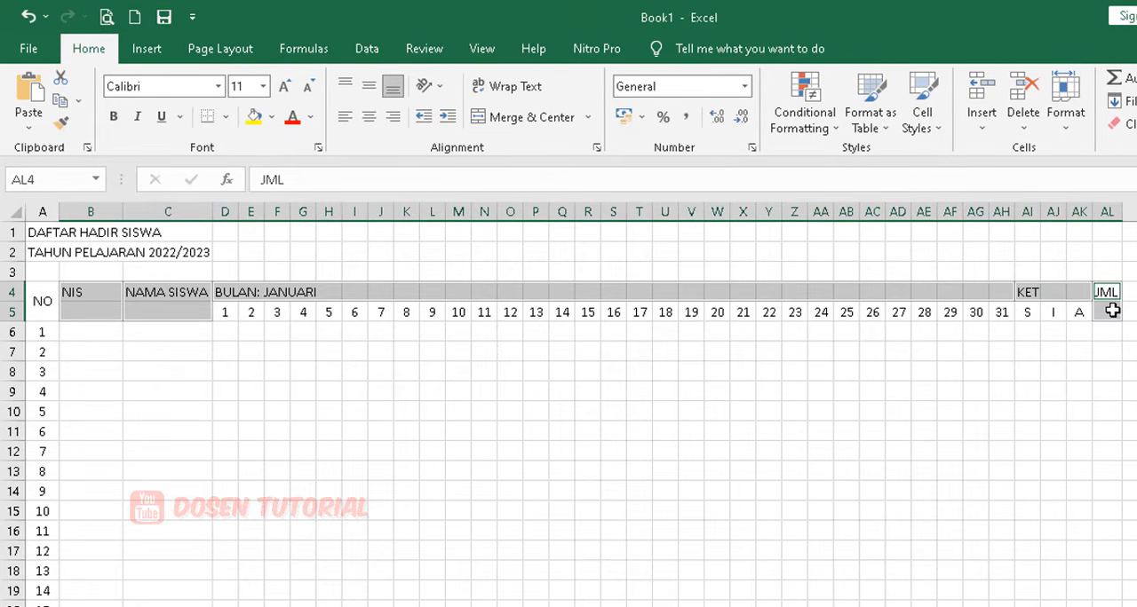
pyautogui.click(512, 121)
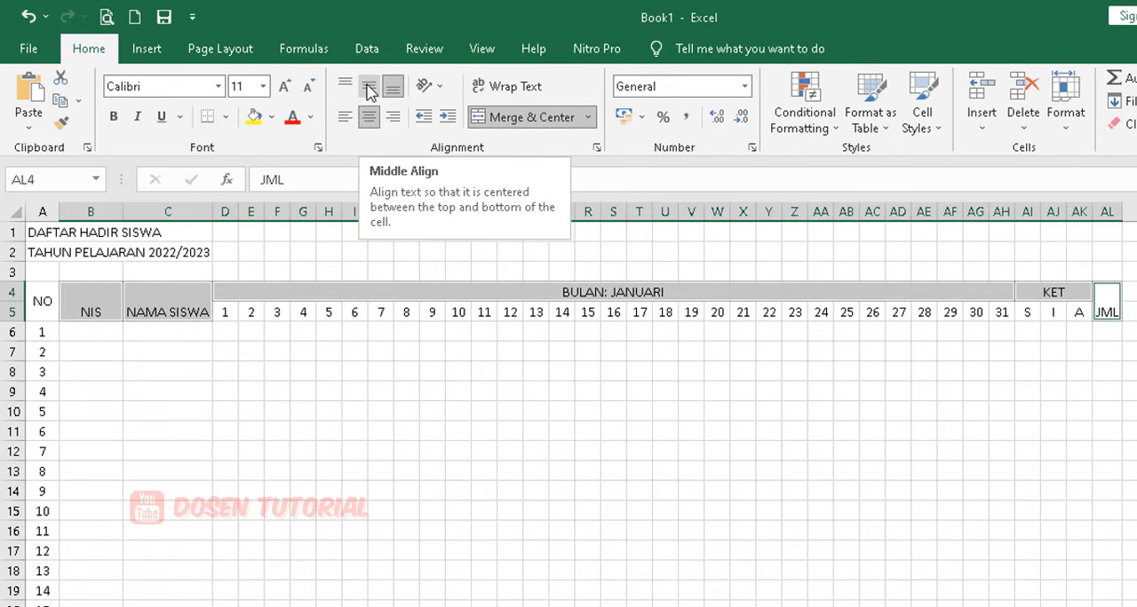
pyautogui.click(370, 90)
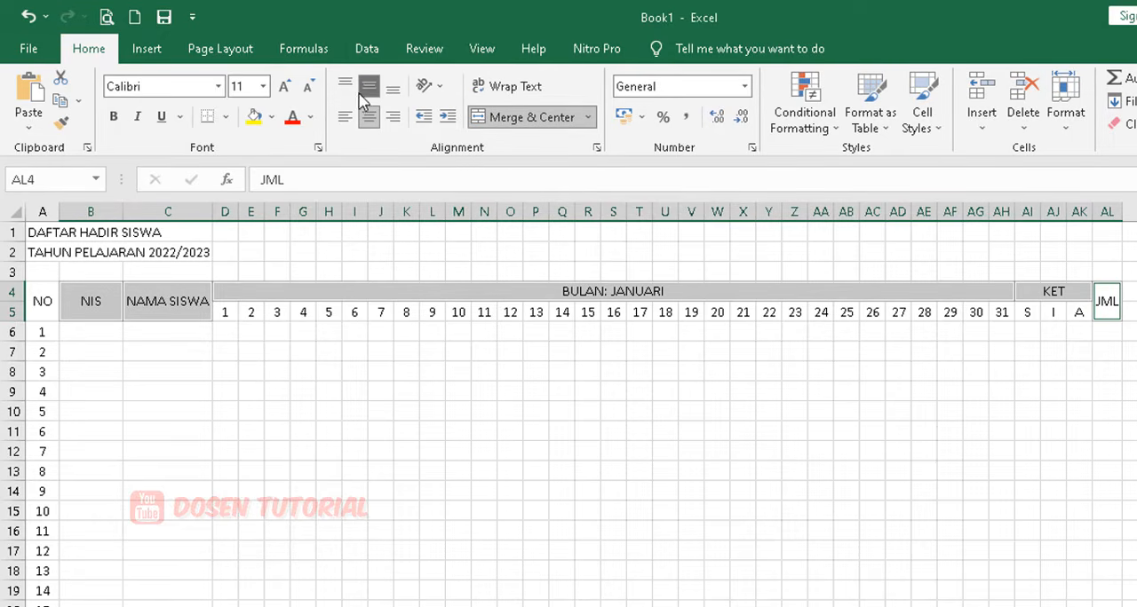
# Merge and center the two title lines separately across A1:AL1 and A2:AL2, and make both bold.
pyautogui.moveTo(44, 233); pyautogui.dragTo(1098, 233)
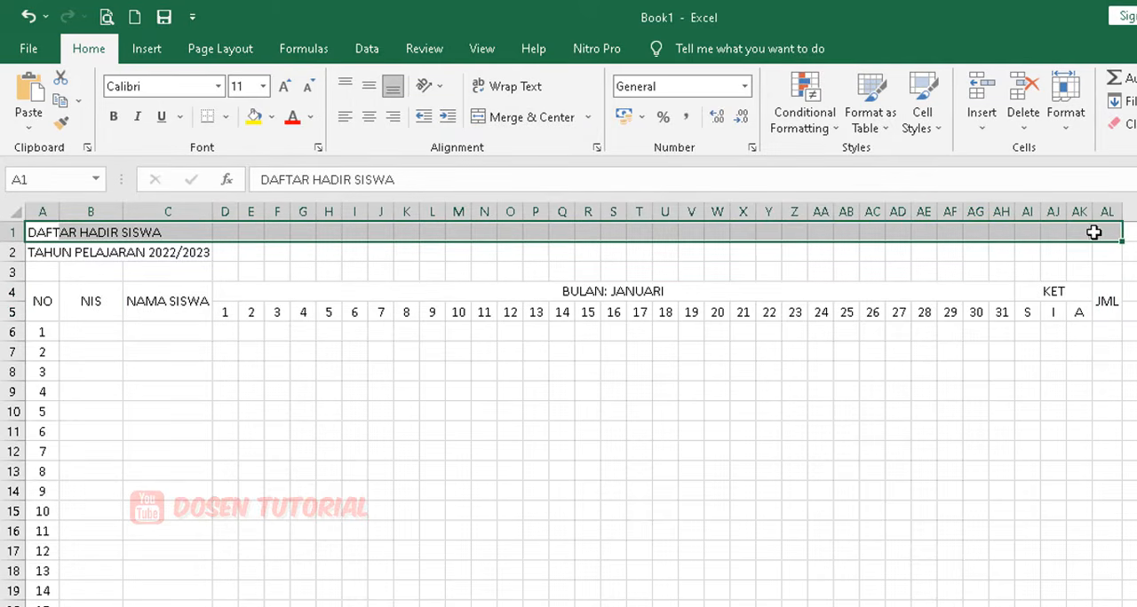
pyautogui.moveTo(42, 255); pyautogui.dragTo(1100, 248)
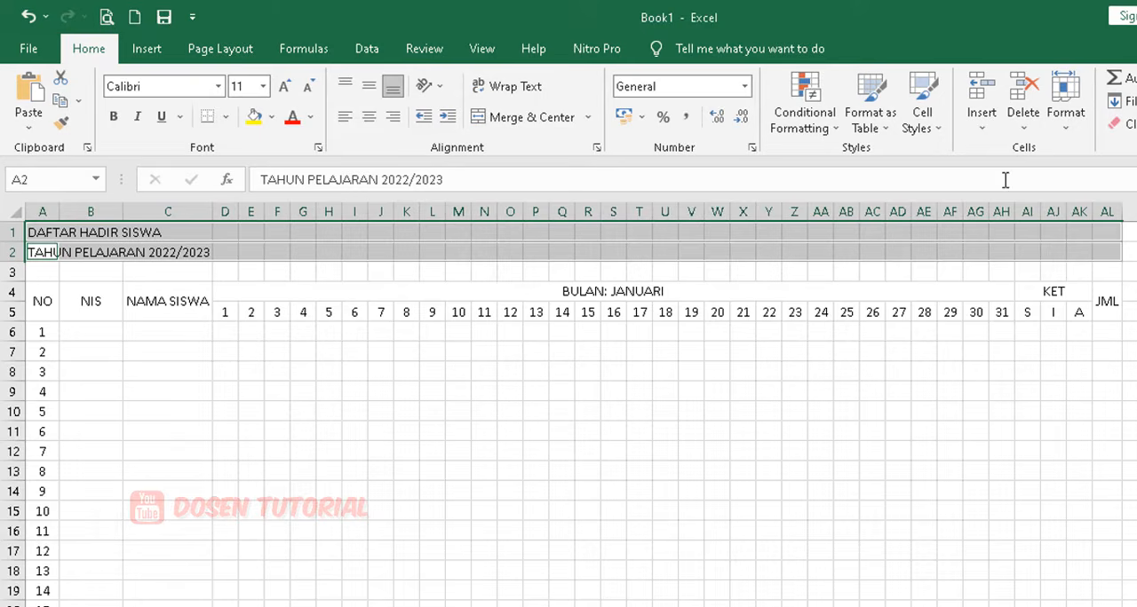
pyautogui.click(495, 125)
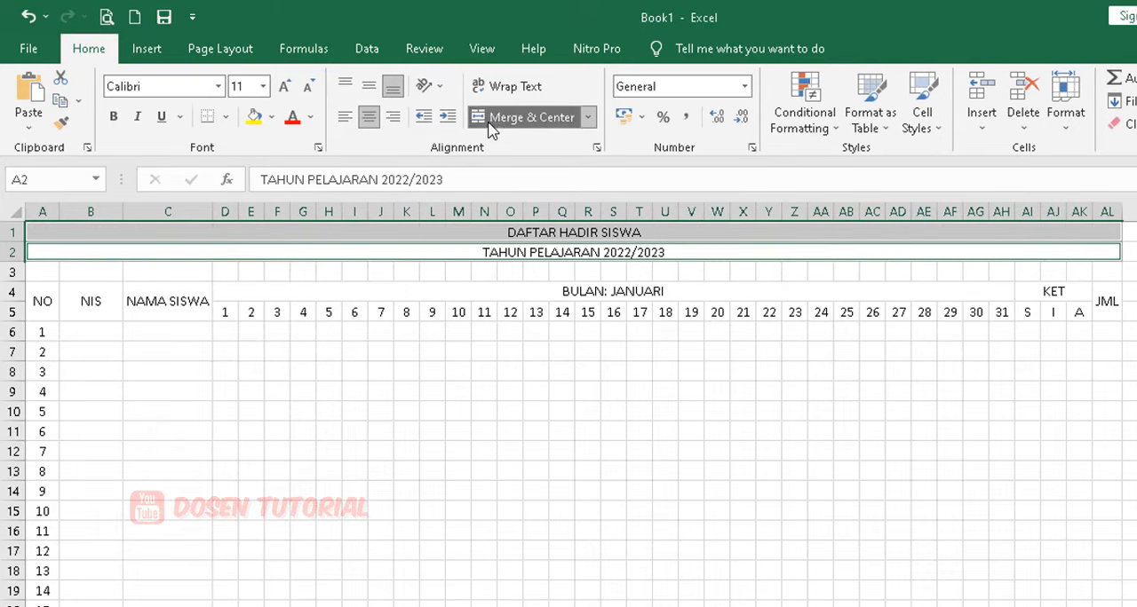
pyautogui.click(113, 116)
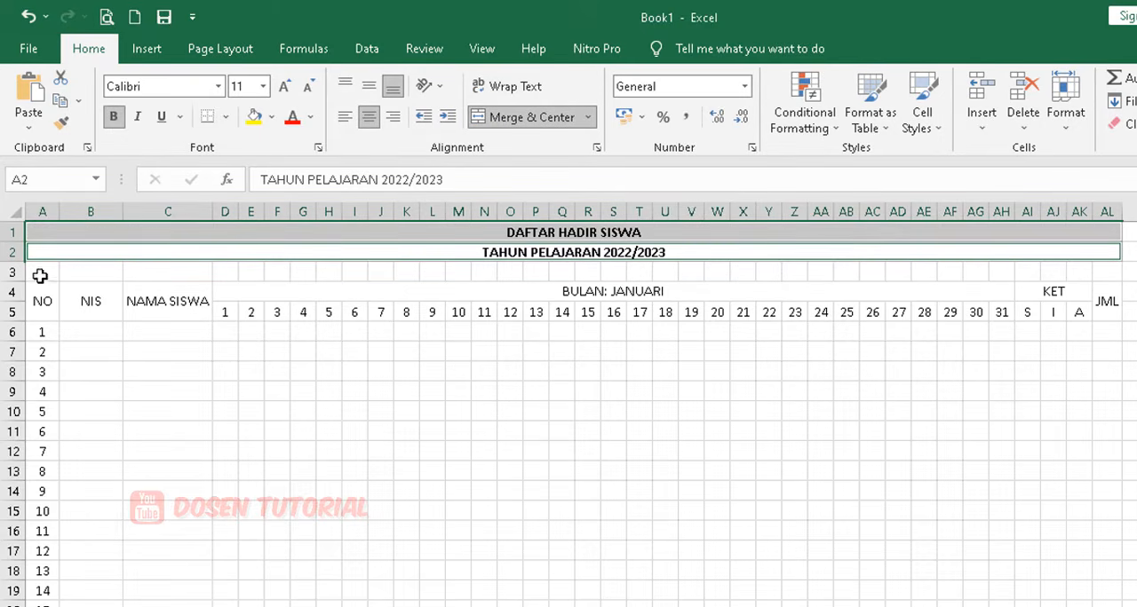
# Make the table header A4:AL5 bold and apply All Borders to it.
pyautogui.moveTo(41, 300); pyautogui.dragTo(1107, 306)
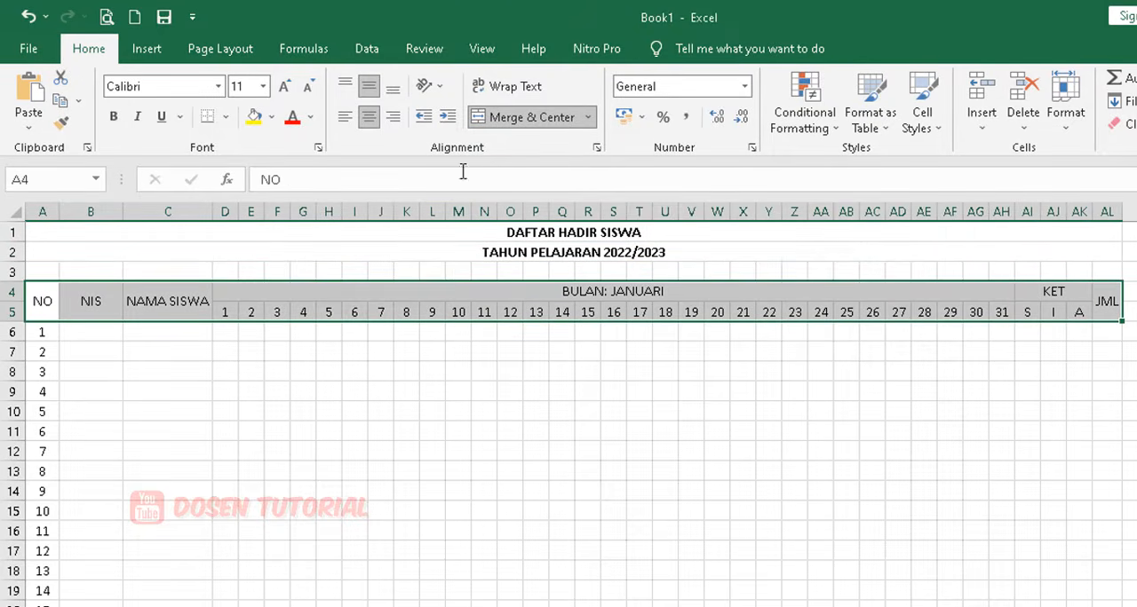
pyautogui.click(114, 118)
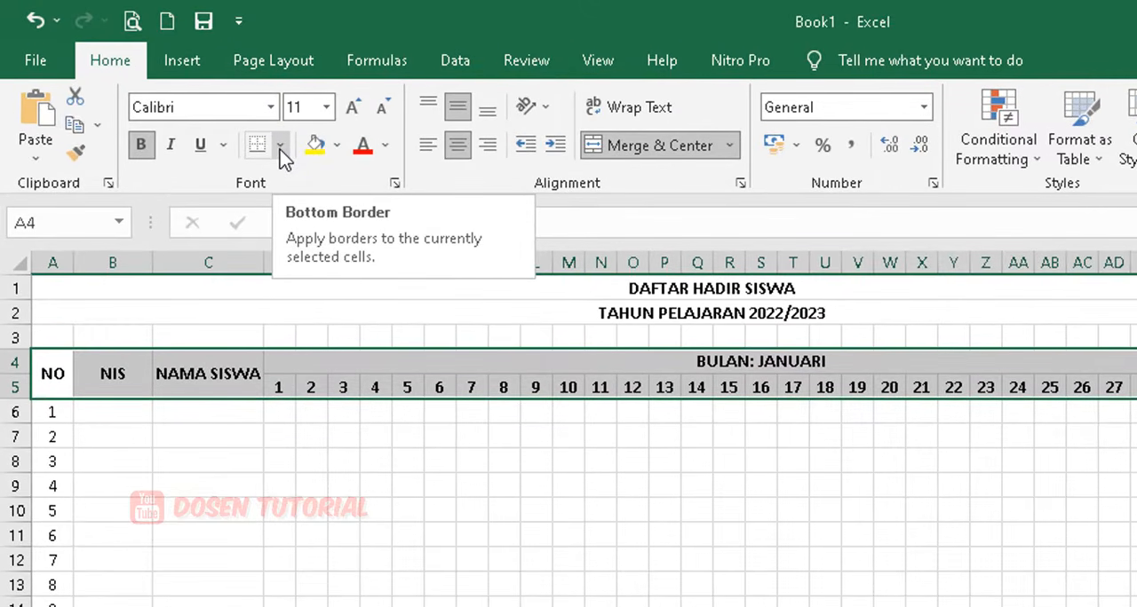
pyautogui.click(280, 146)
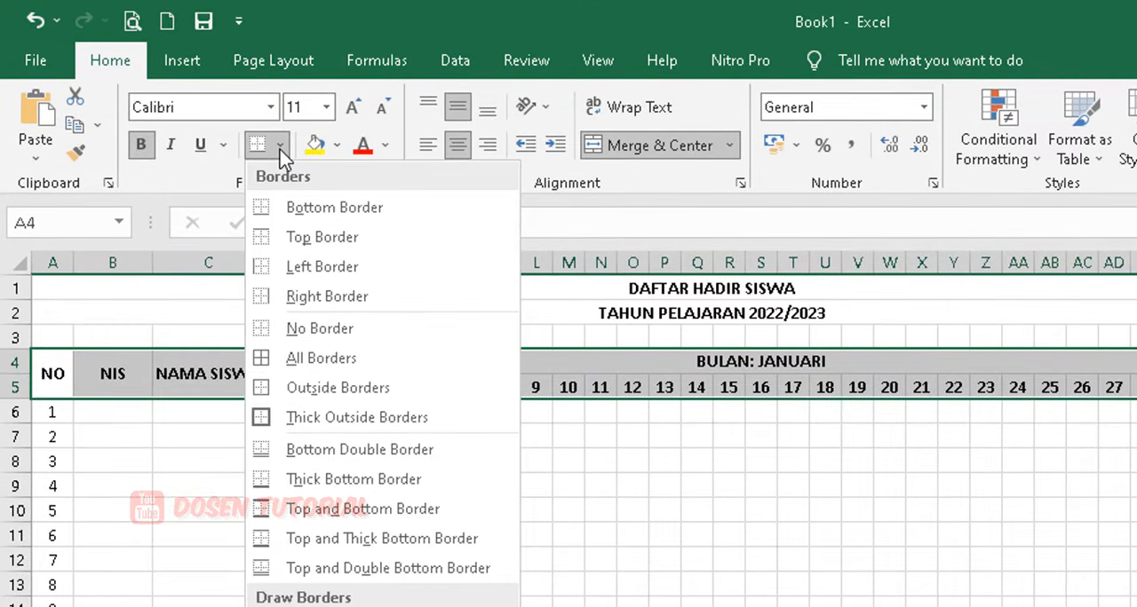
pyautogui.click(316, 360)
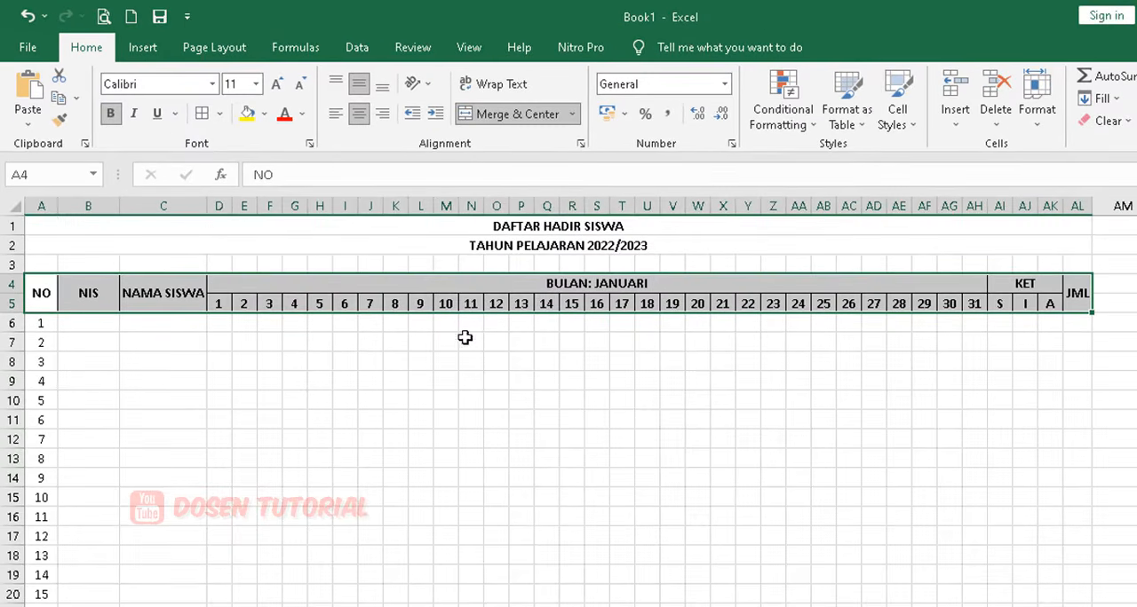
# Apply All Borders to the student rows of the attendance table, A6:AL45.
pyautogui.click(43, 324)
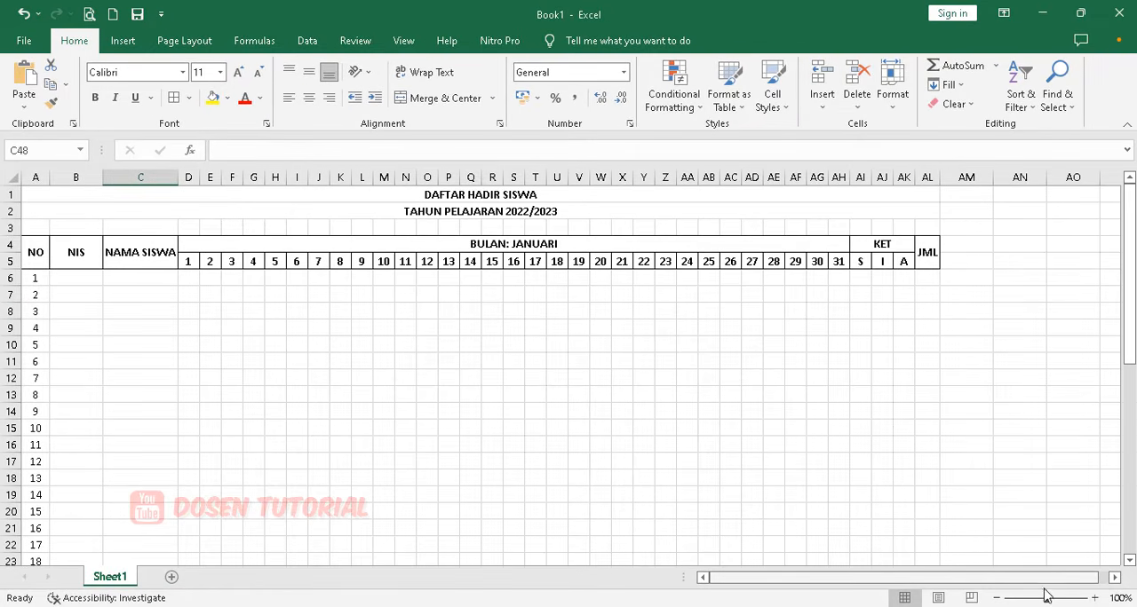
pyautogui.moveTo(1048, 600); pyautogui.dragTo(1026, 601)
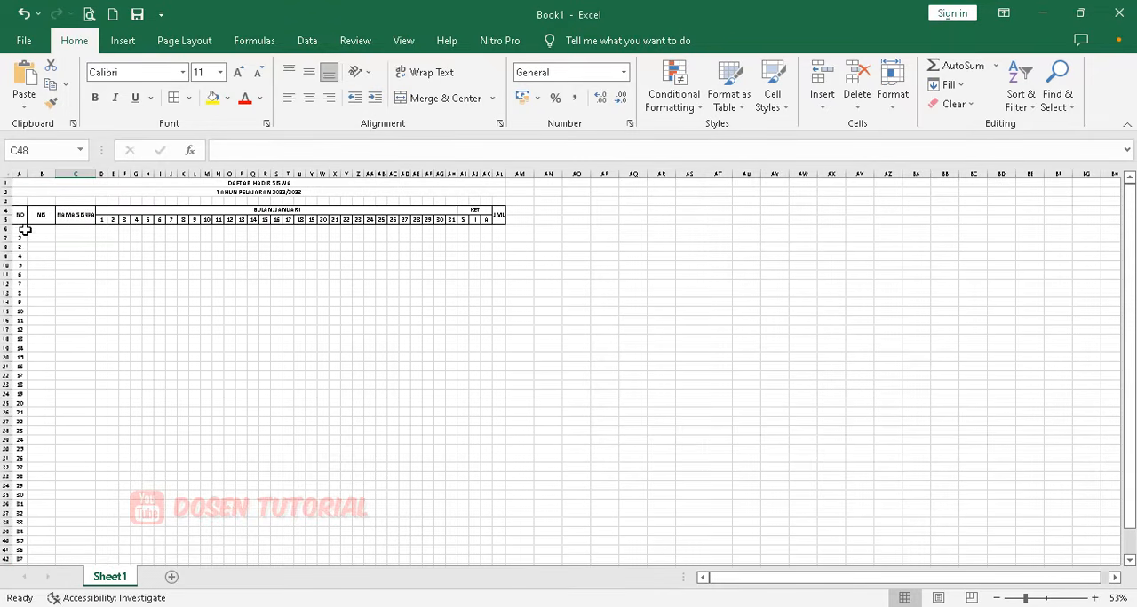
pyautogui.click(22, 229)
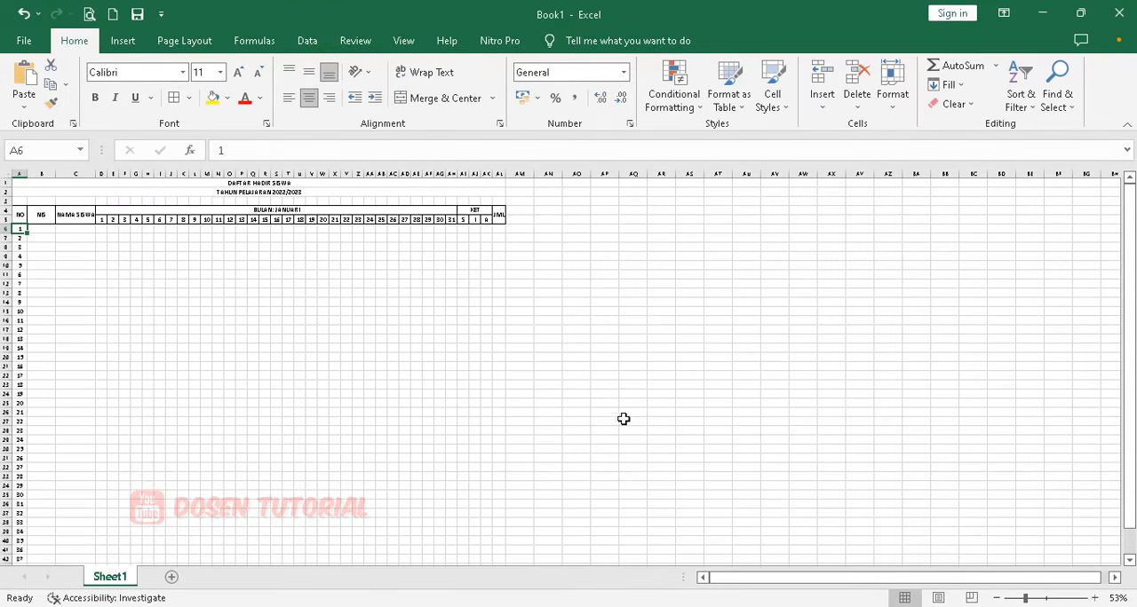
pyautogui.scroll(-3, 470, 483)
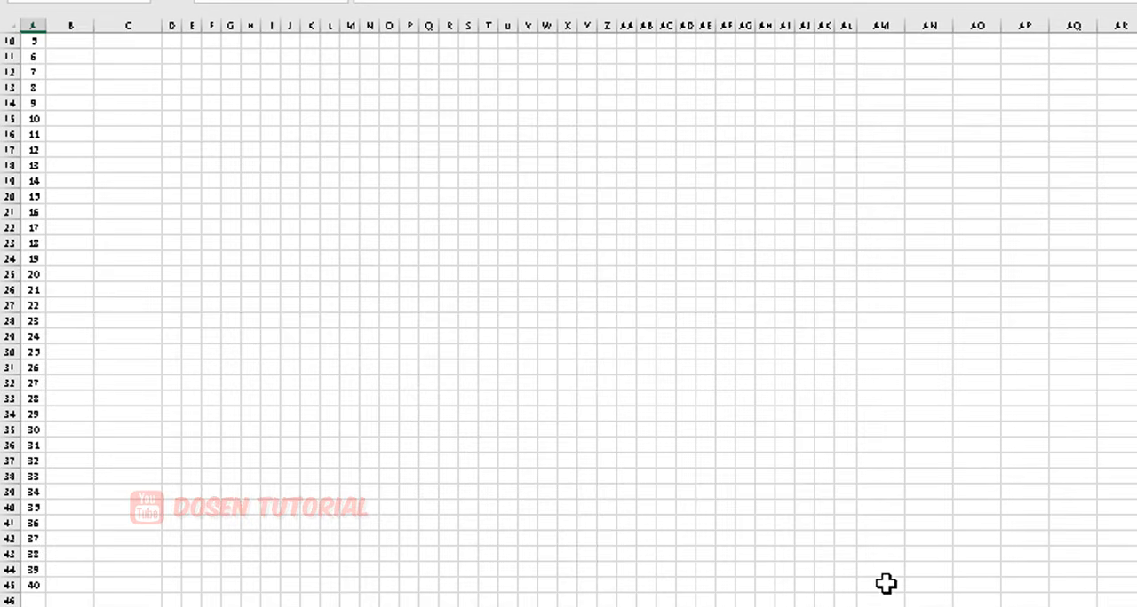
pyautogui.keyDown('shift'); pyautogui.click(843, 582); pyautogui.keyUp('shift')
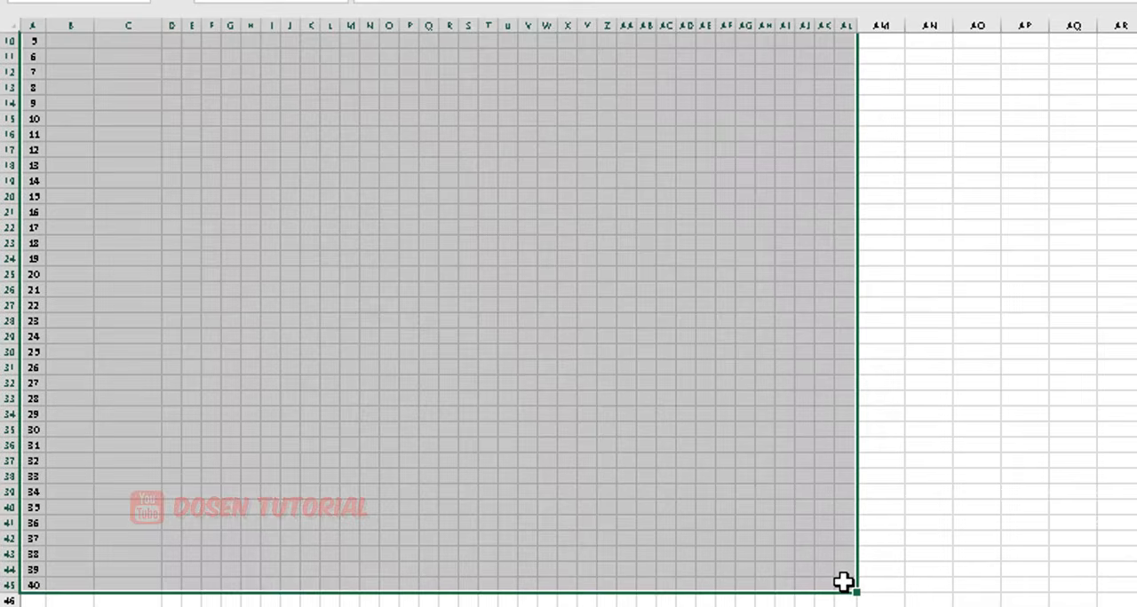
pyautogui.scroll(3, 843, 581)
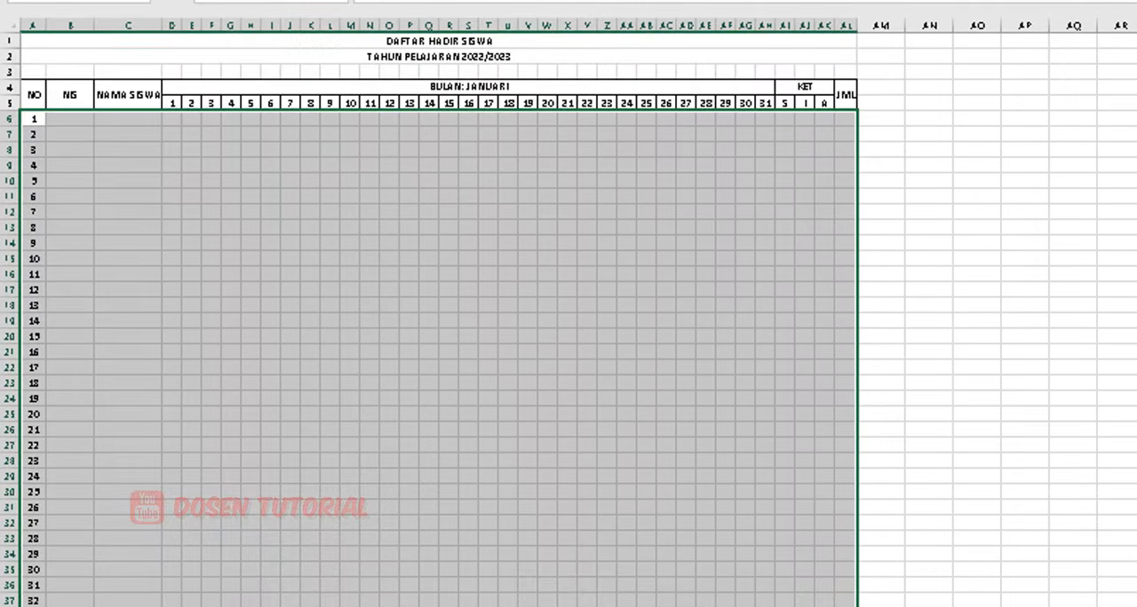
pyautogui.click(915, 606)
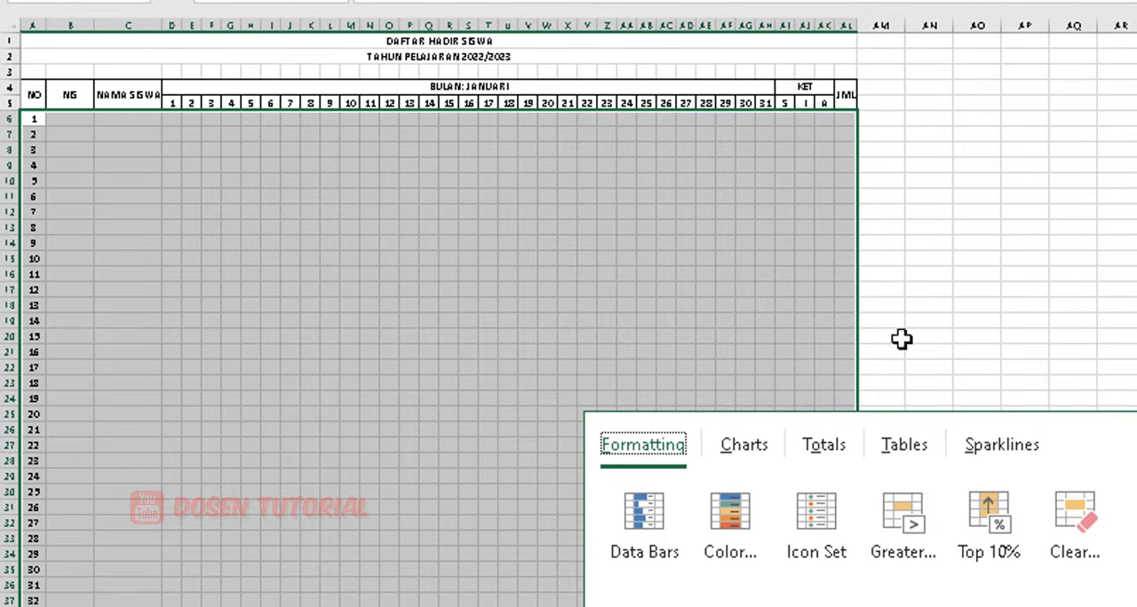
pyautogui.press('Escape')
pyautogui.scroll(-5, 845, 302)
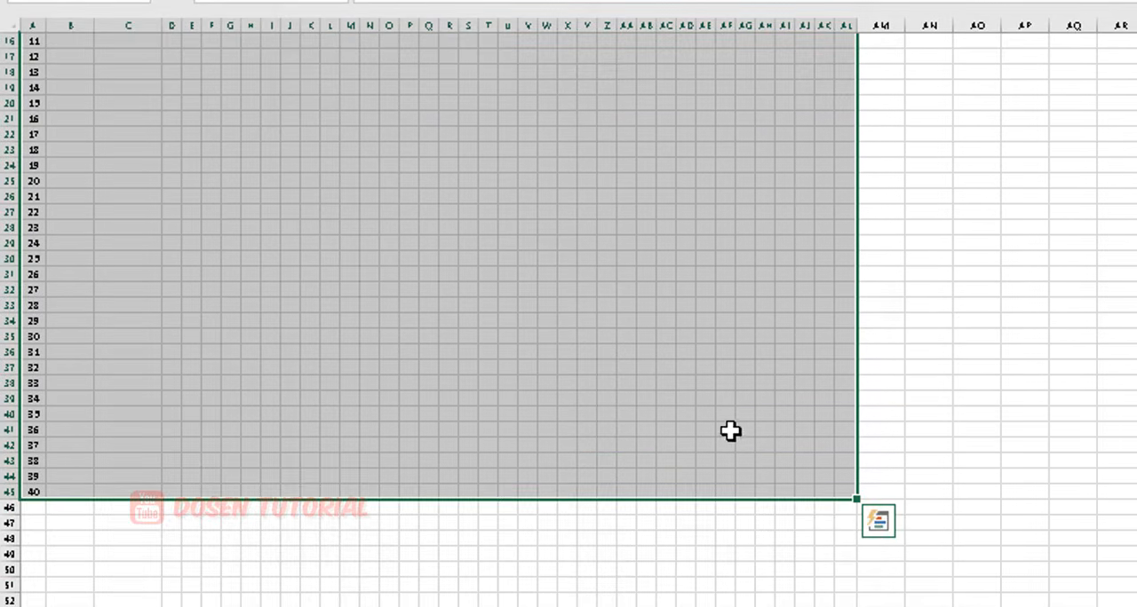
pyautogui.scroll(5, 724, 435)
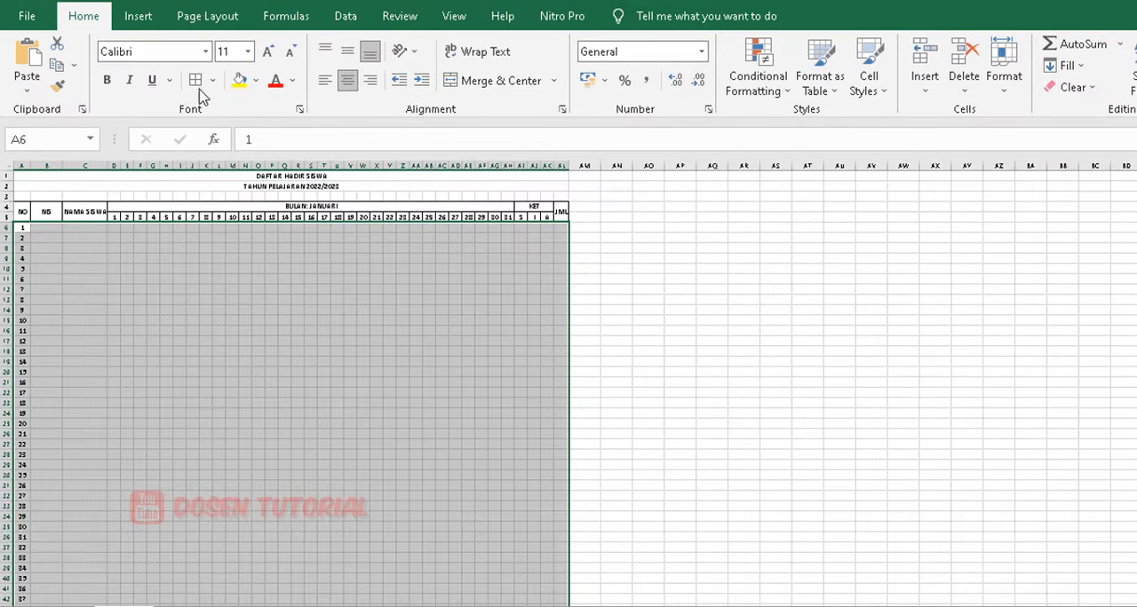
pyautogui.click(212, 80)
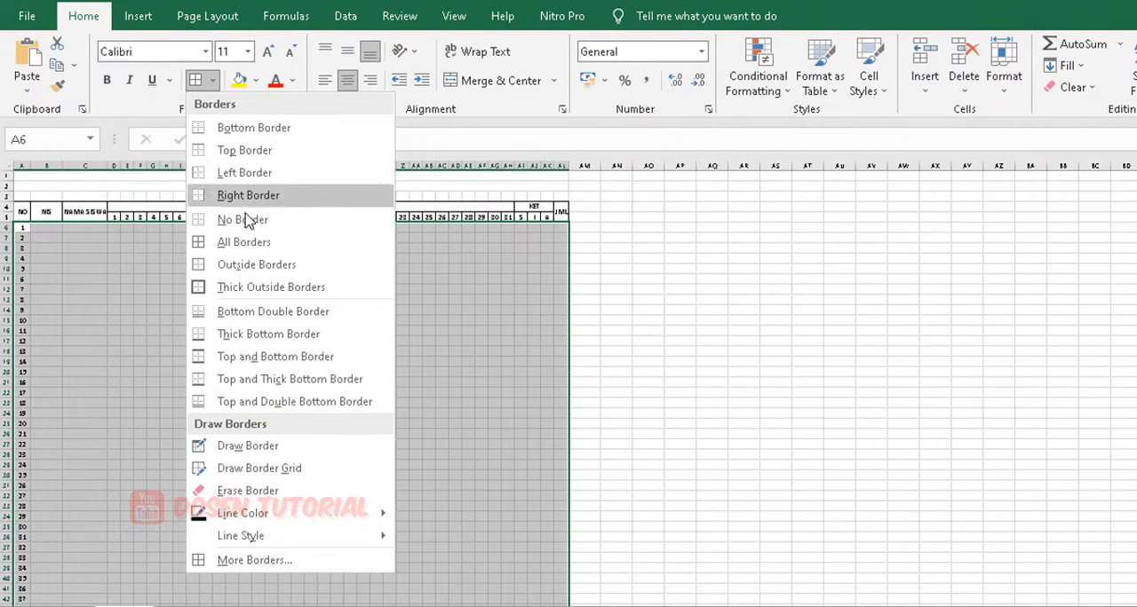
pyautogui.click(248, 244)
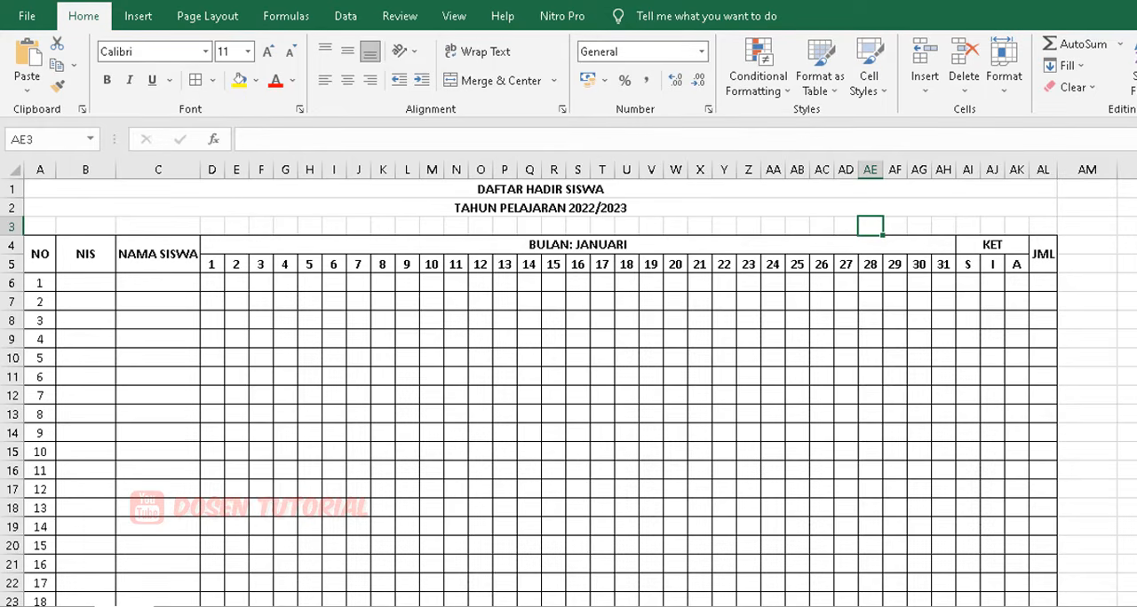
# Examine in the print preview how the attendance table is split across the printed pages, and return to the sheet.
pyautogui.click(24, 18)
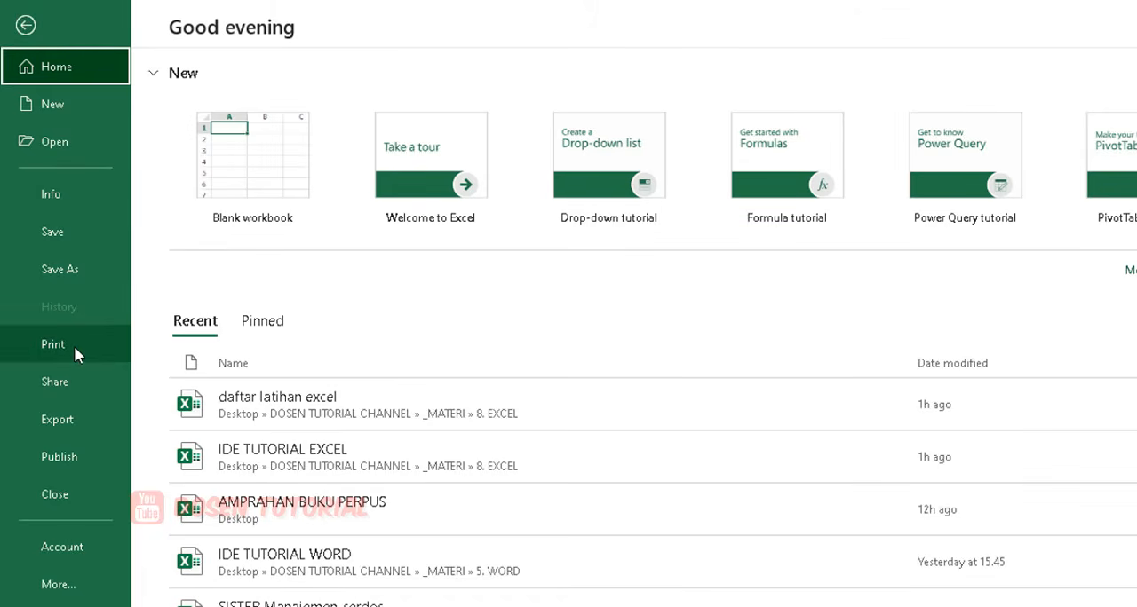
pyautogui.click(74, 346)
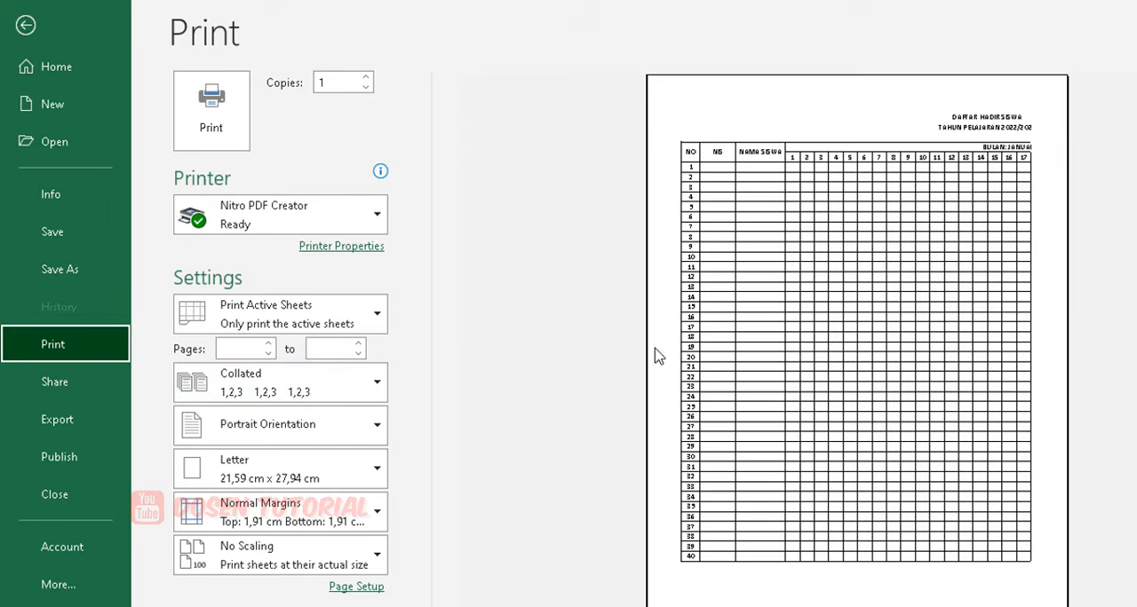
pyautogui.click(997, 197)
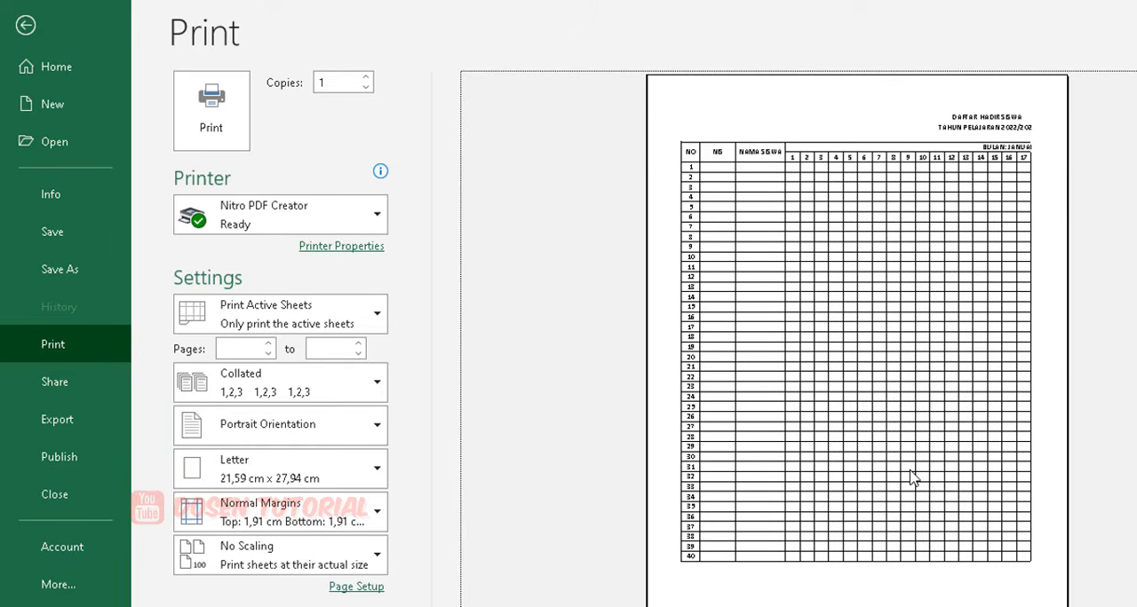
pyautogui.scroll(-1, 831, 430)
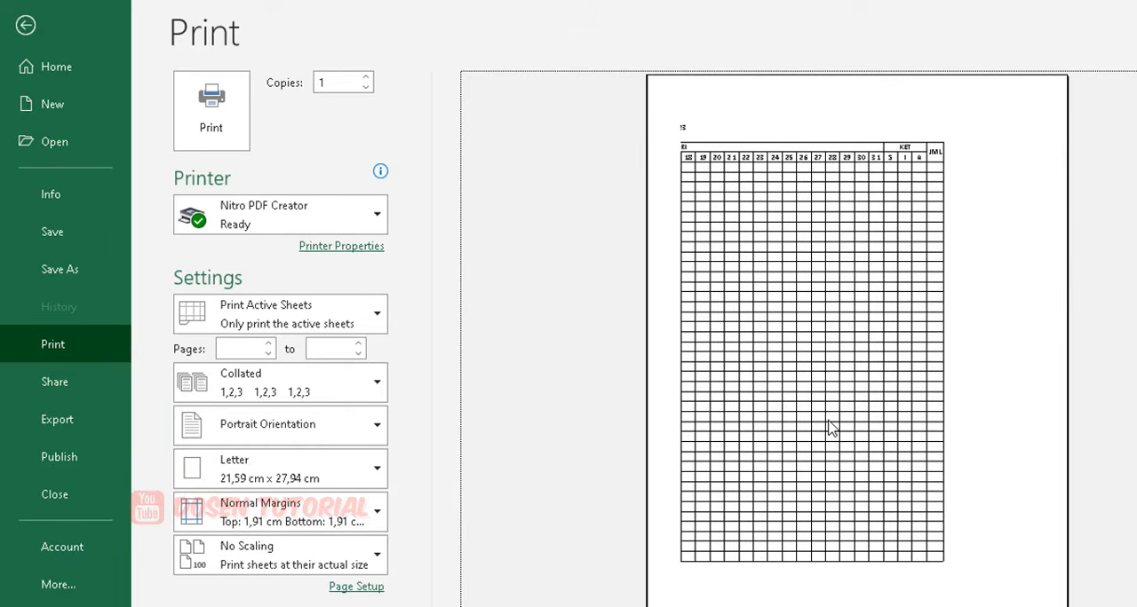
pyautogui.scroll(1, 831, 430)
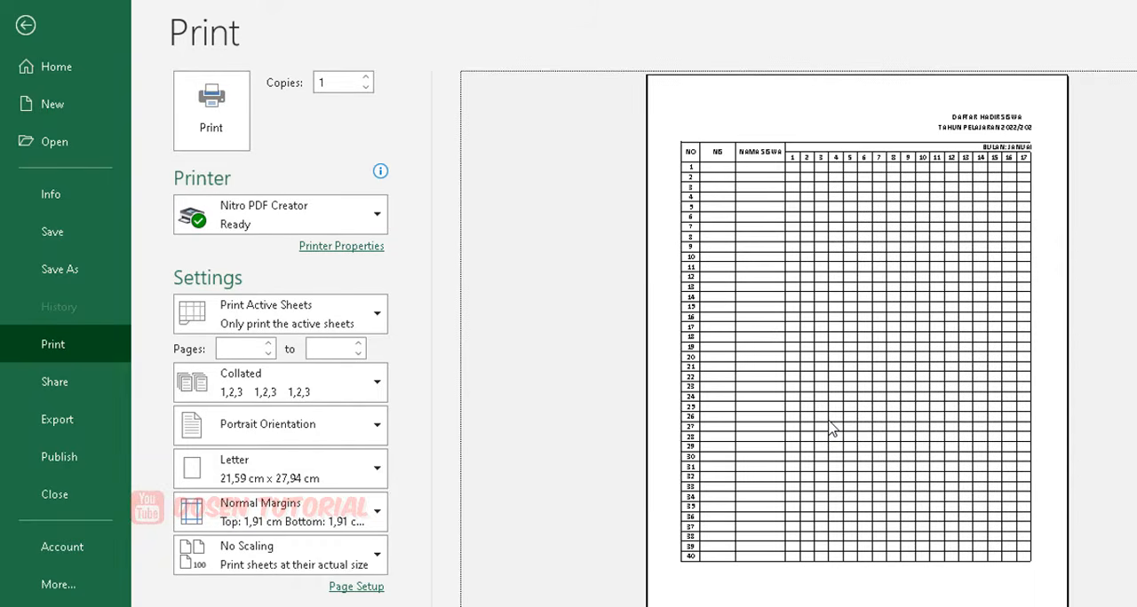
pyautogui.scroll(-1, 831, 430)
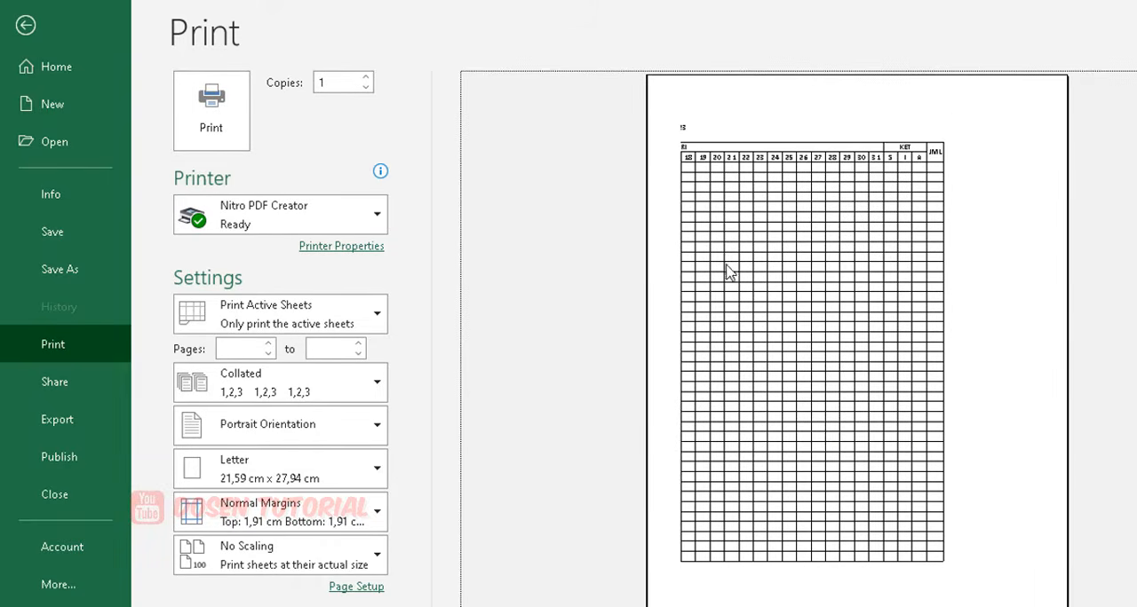
pyautogui.scroll(1, 728, 262)
pyautogui.scroll(-1, 728, 262)
pyautogui.scroll(1, 729, 262)
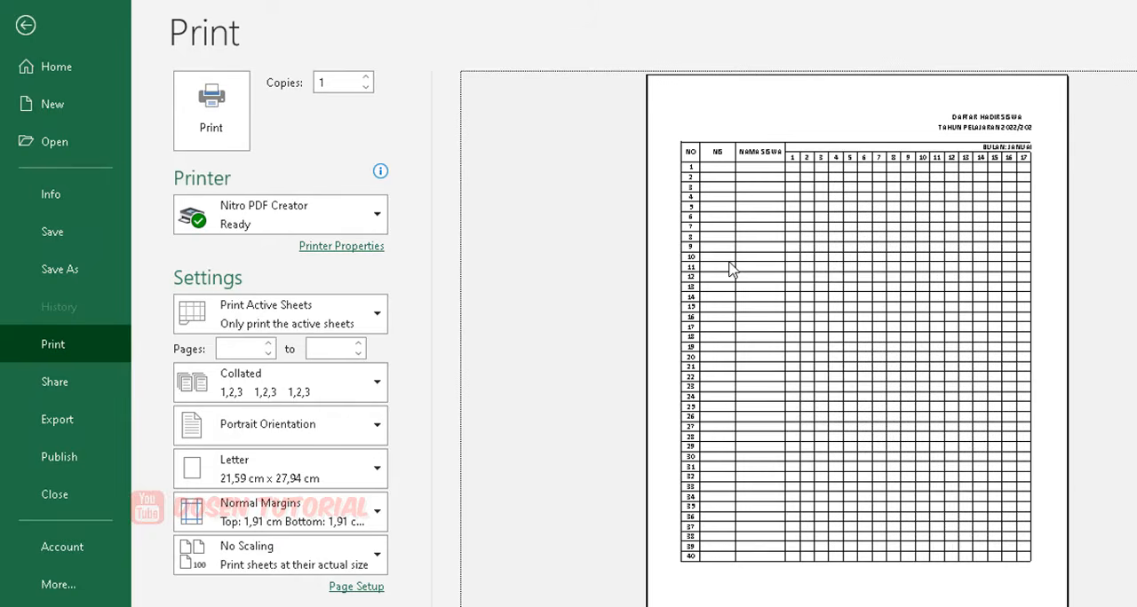
pyautogui.click(26, 27)
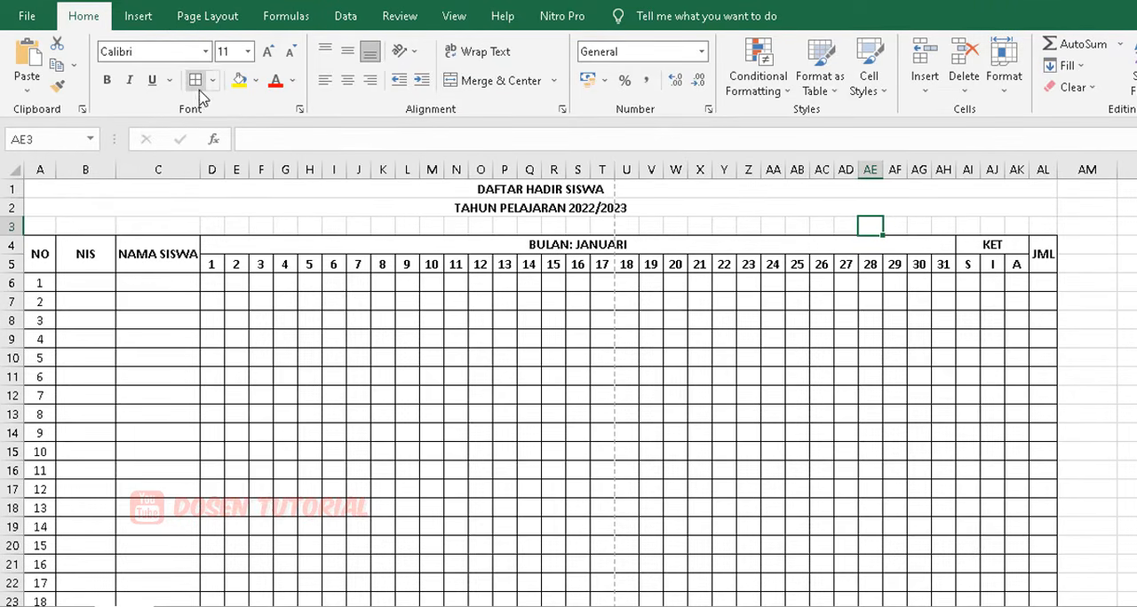
# Set the page orientation to Landscape and check where the page breaks cross the table.
pyautogui.click(203, 18)
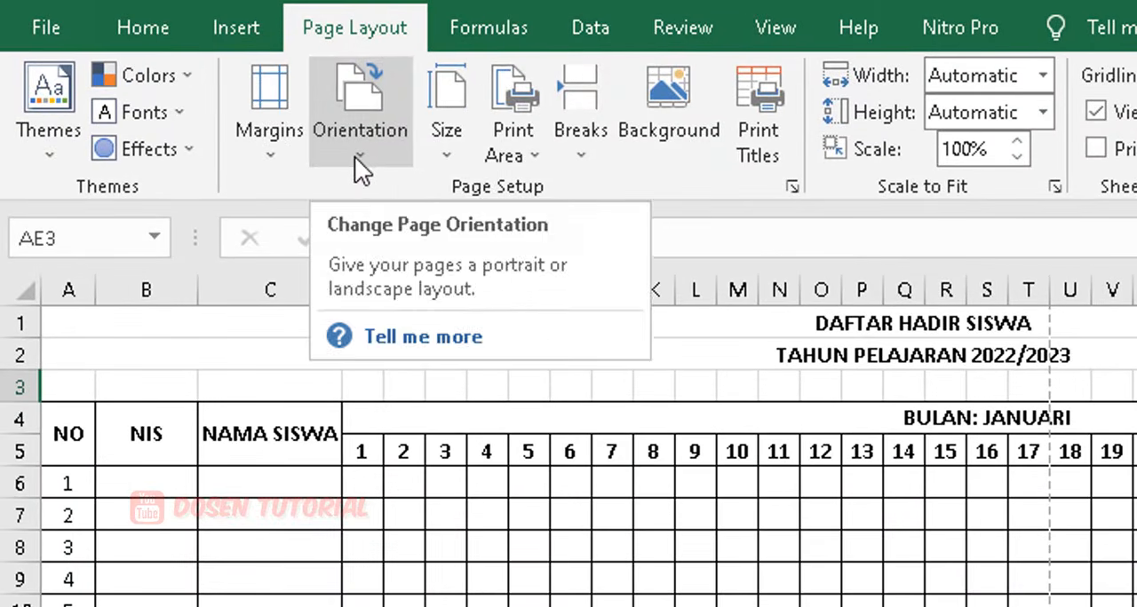
pyautogui.click(354, 157)
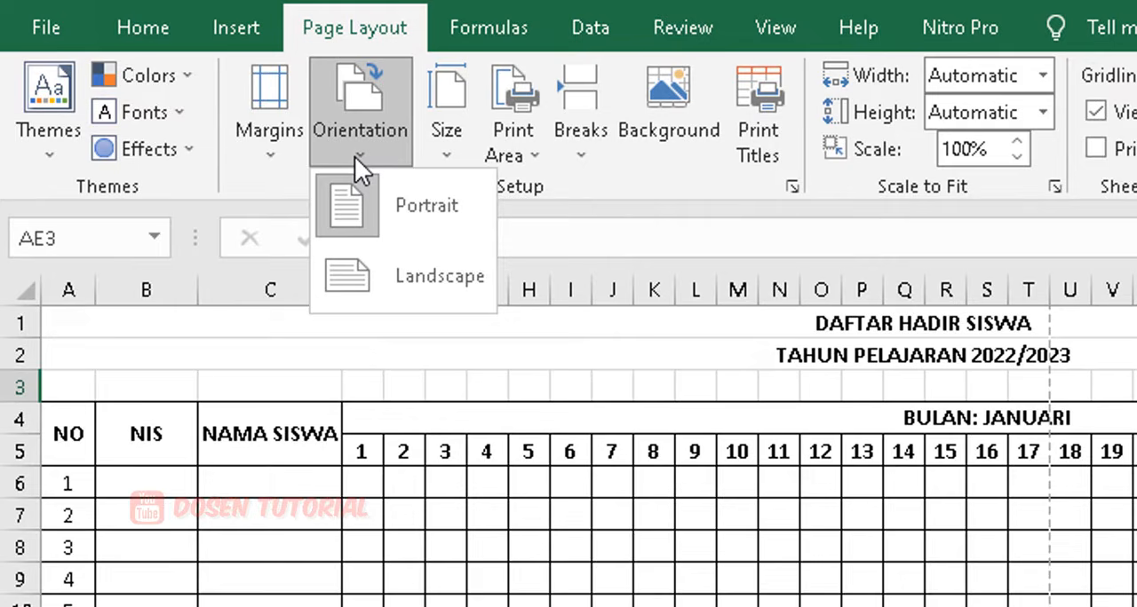
pyautogui.click(406, 268)
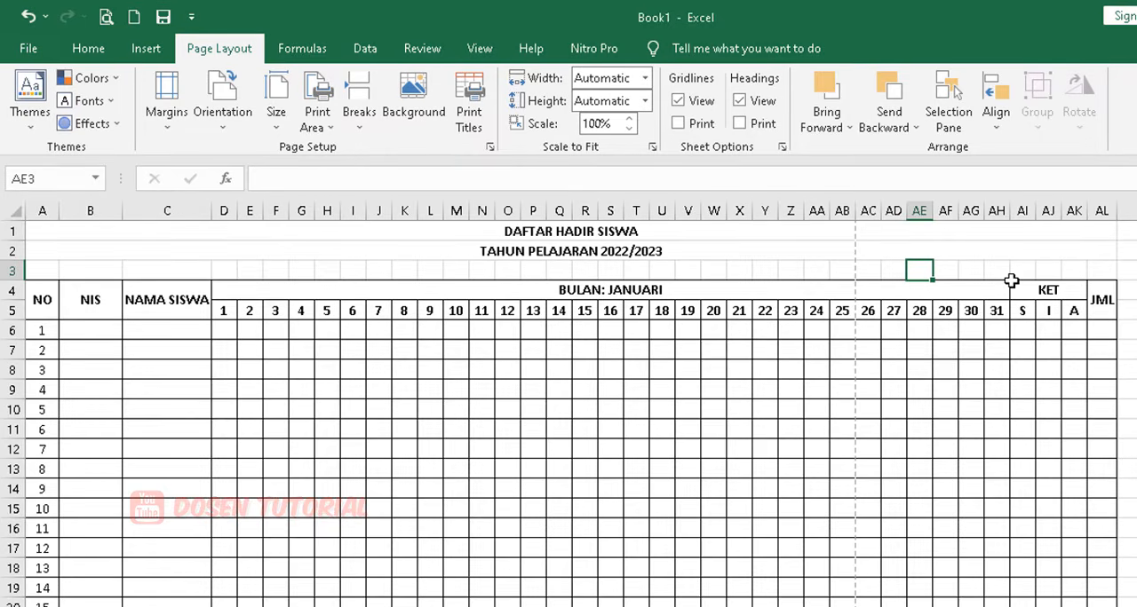
pyautogui.scroll(-7, 1011, 281)
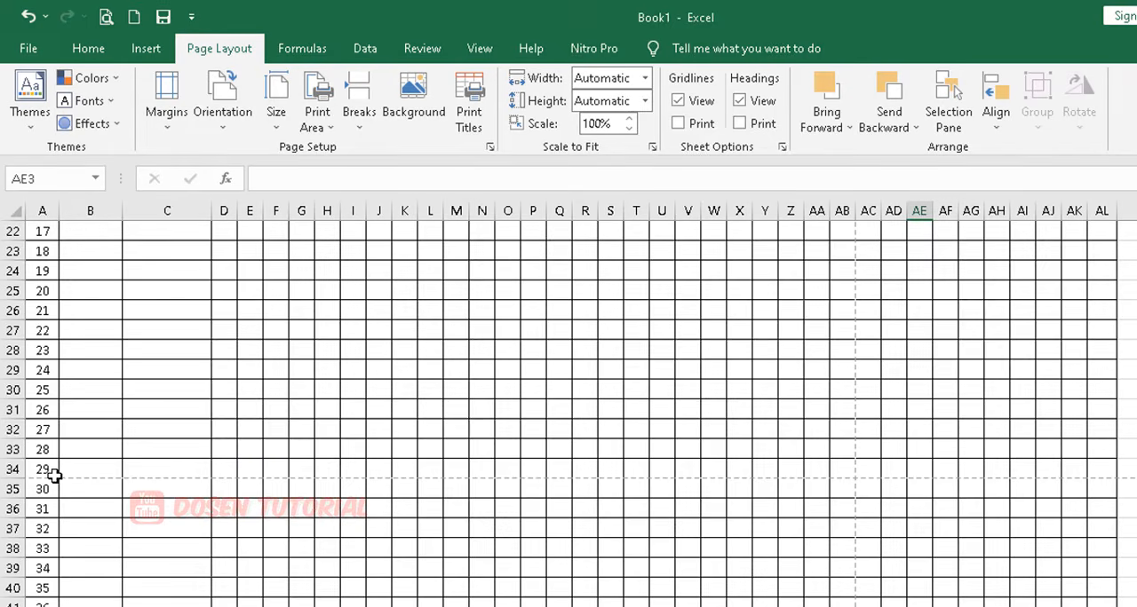
pyautogui.scroll(-3, 44, 500)
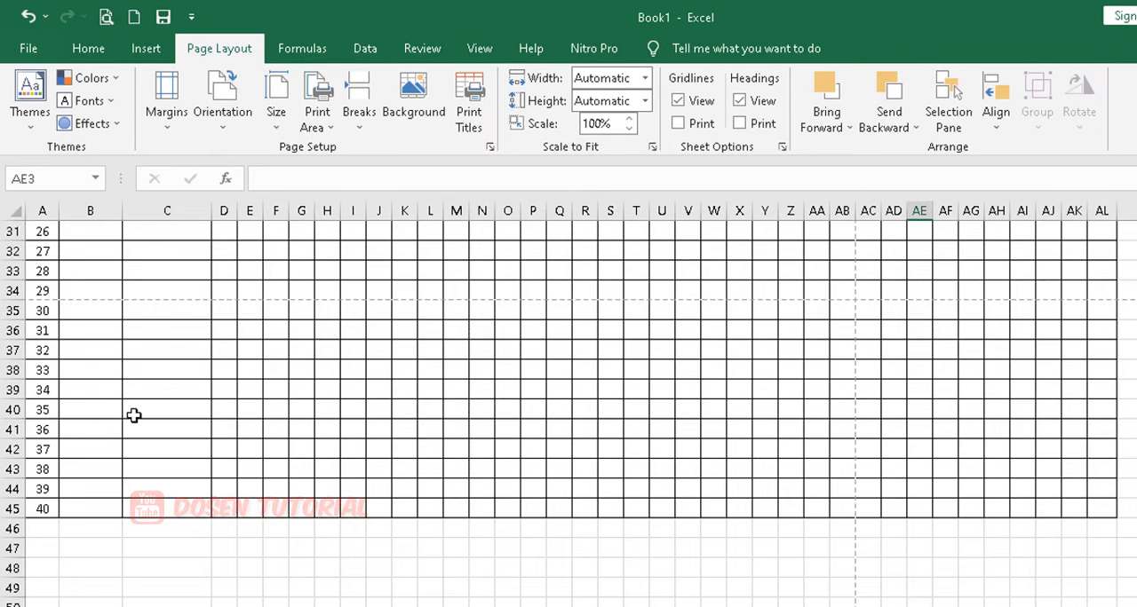
pyautogui.scroll(10, 138, 413)
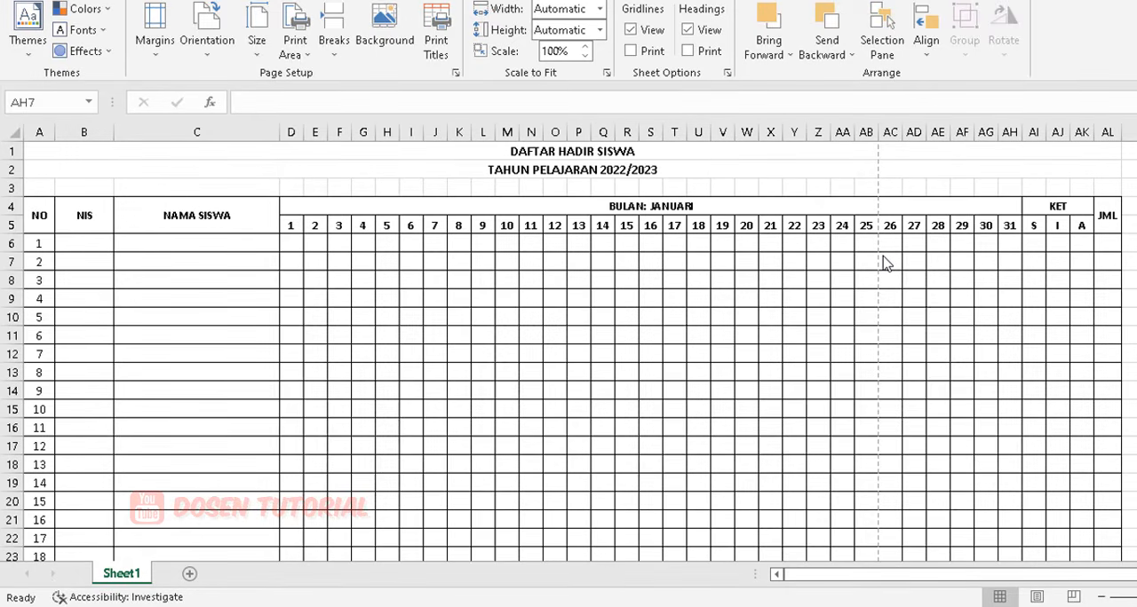
# Set the column width of the day and S, I, A columns (D to AK) to 2.
pyautogui.click(285, 224)
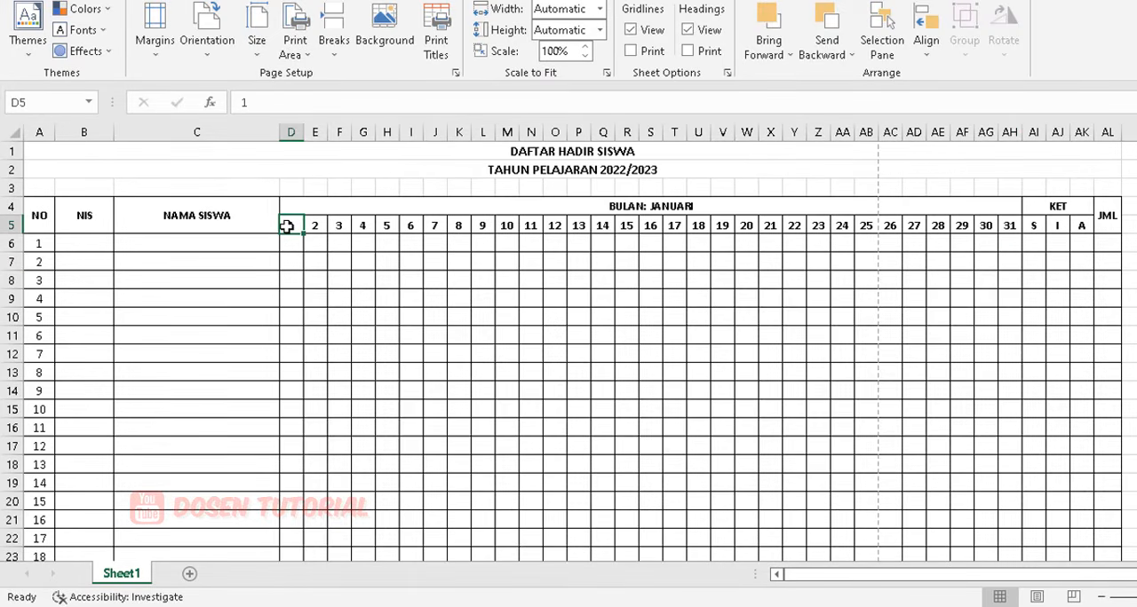
pyautogui.moveTo(287, 226); pyautogui.dragTo(1079, 227)
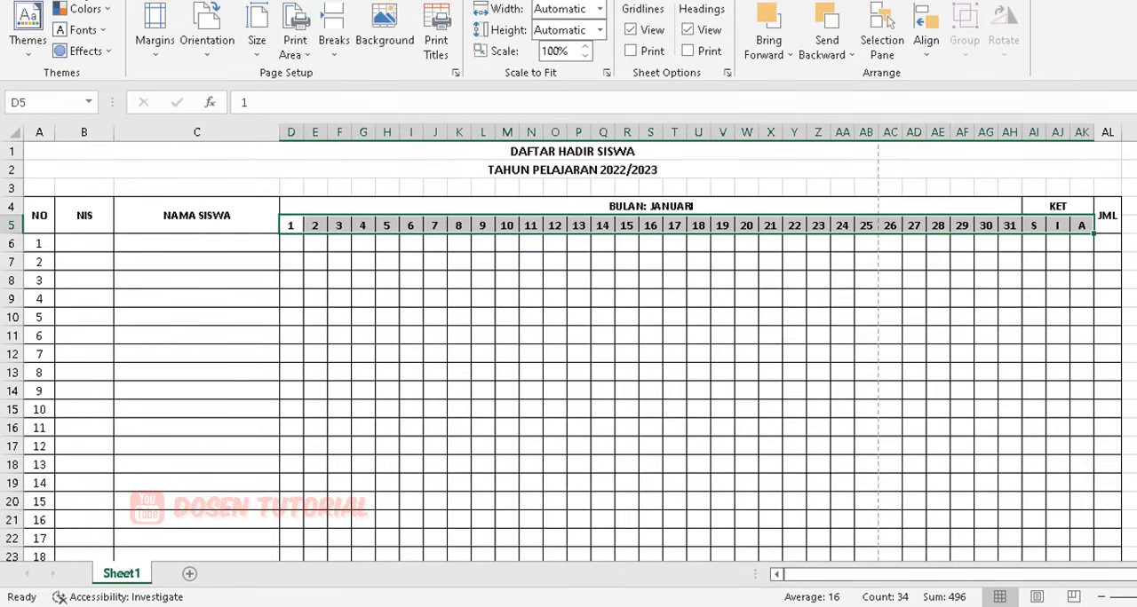
pyautogui.click(59, 0)
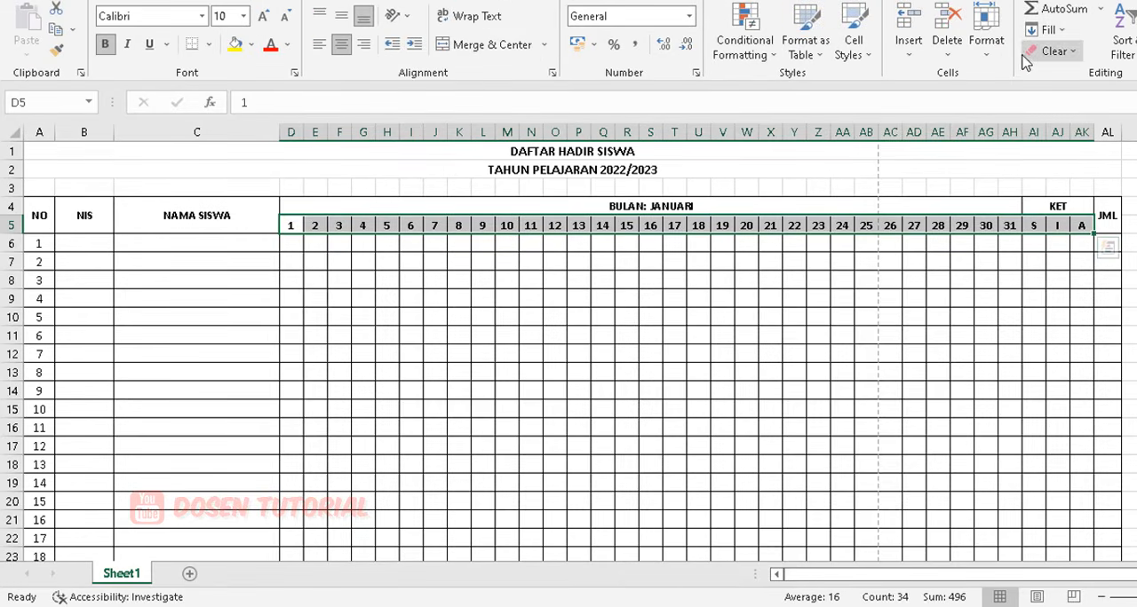
pyautogui.click(993, 53)
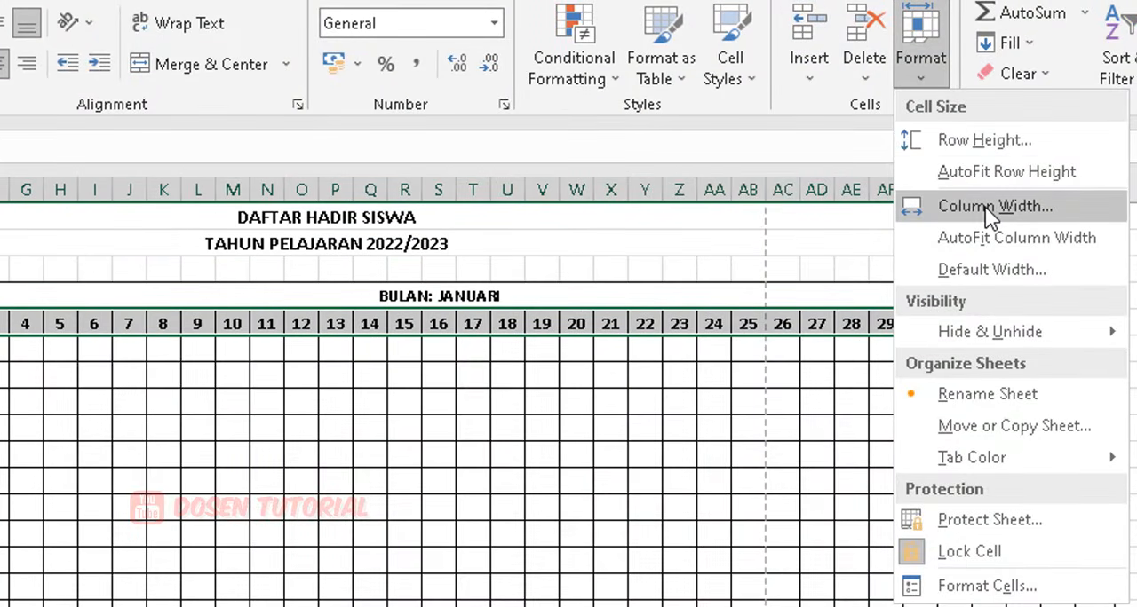
pyautogui.click(993, 210)
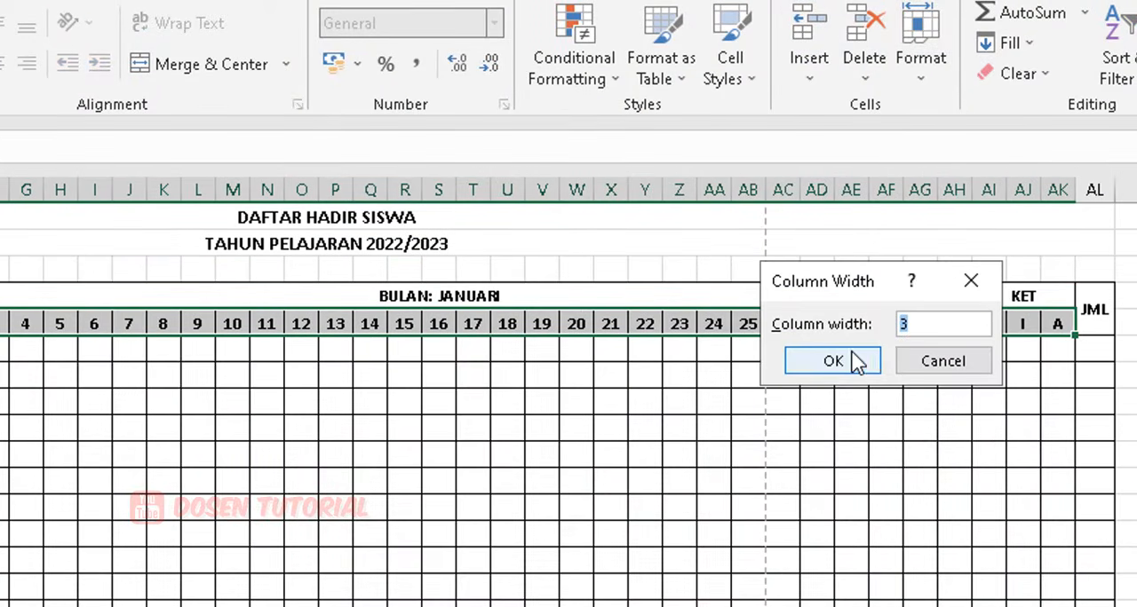
pyautogui.click(935, 323)
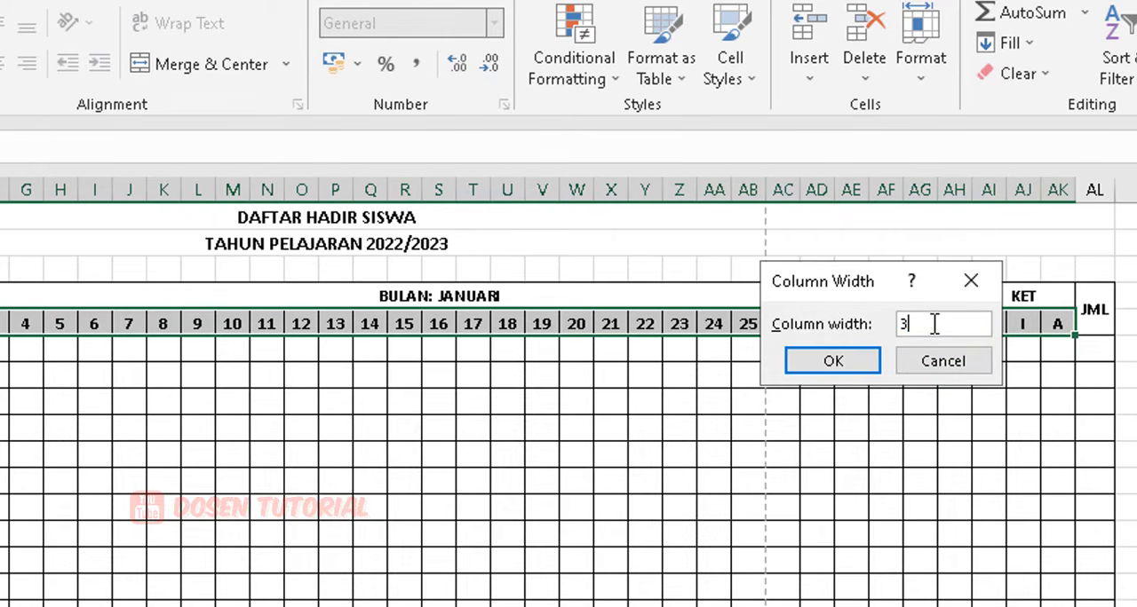
pyautogui.moveTo(930, 324); pyautogui.dragTo(873, 318)
pyautogui.write('2')
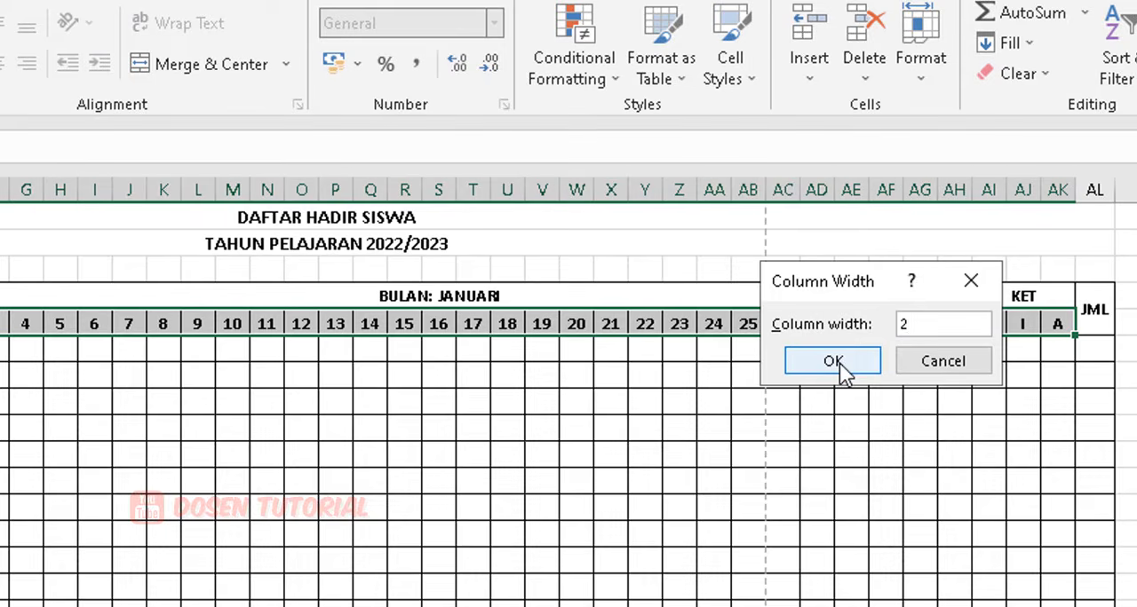
pyautogui.click(840, 362)
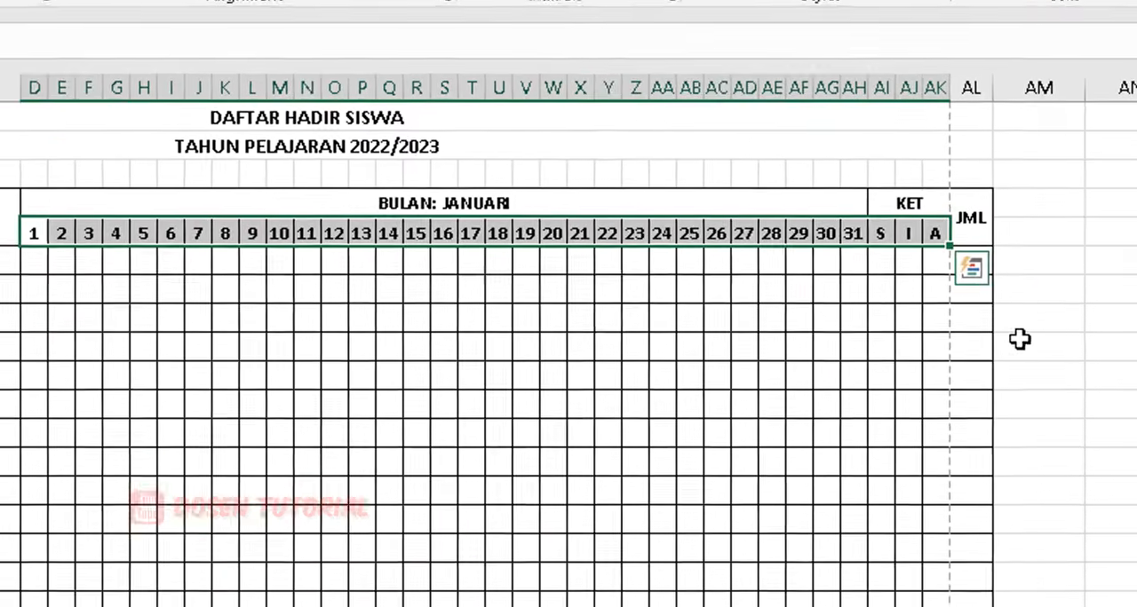
pyautogui.click(1020, 338)
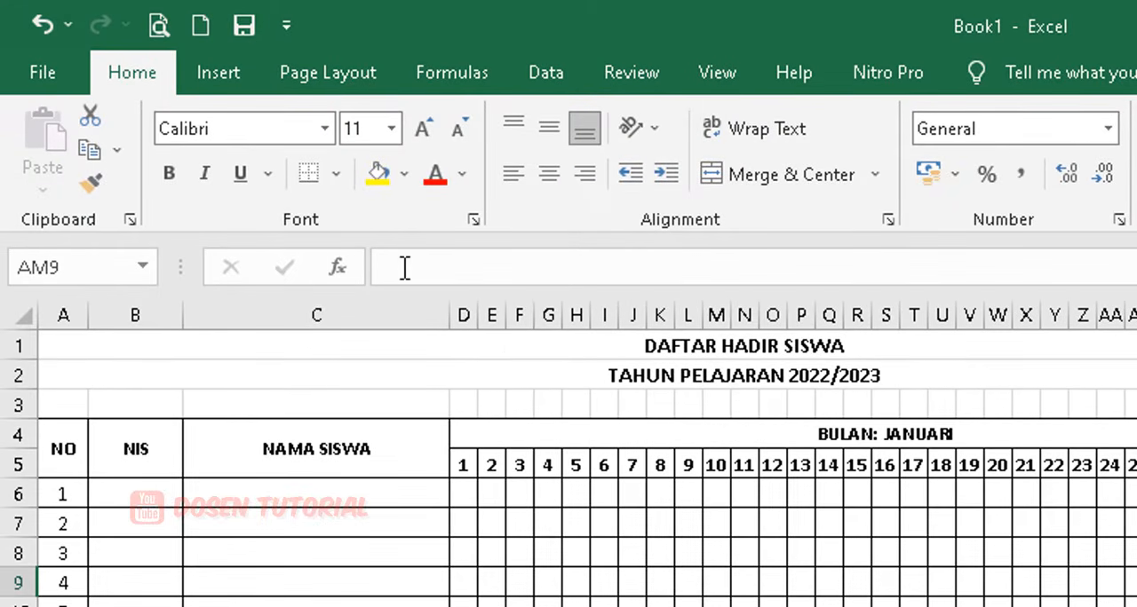
# Set the left and right page margins to 1,1 cm with the sheet centred horizontally on the page.
pyautogui.click(337, 74)
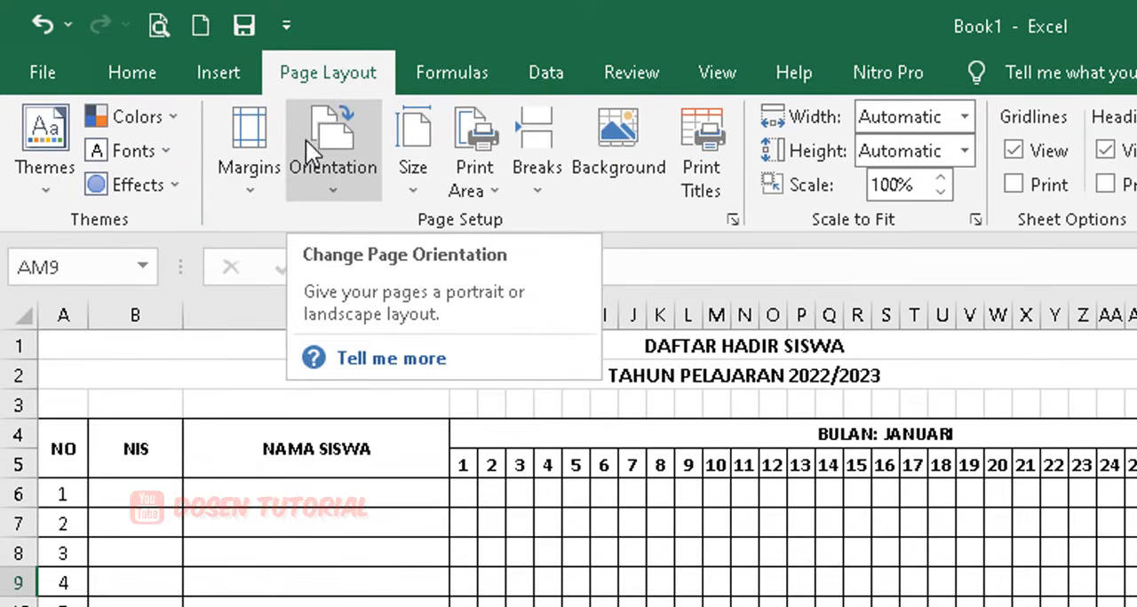
pyautogui.click(248, 182)
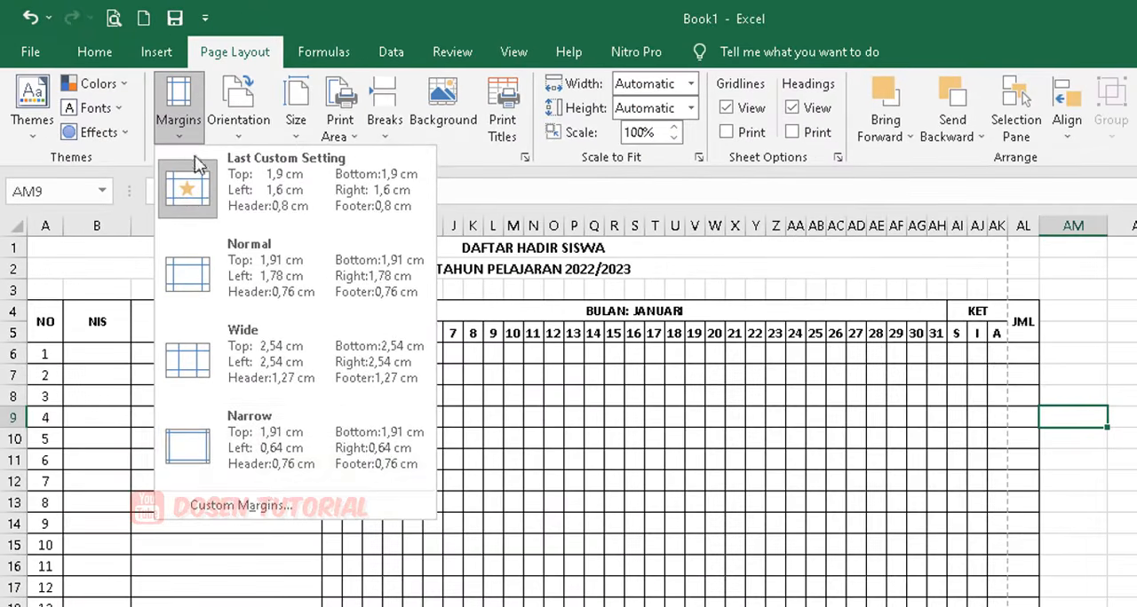
pyautogui.click(289, 582)
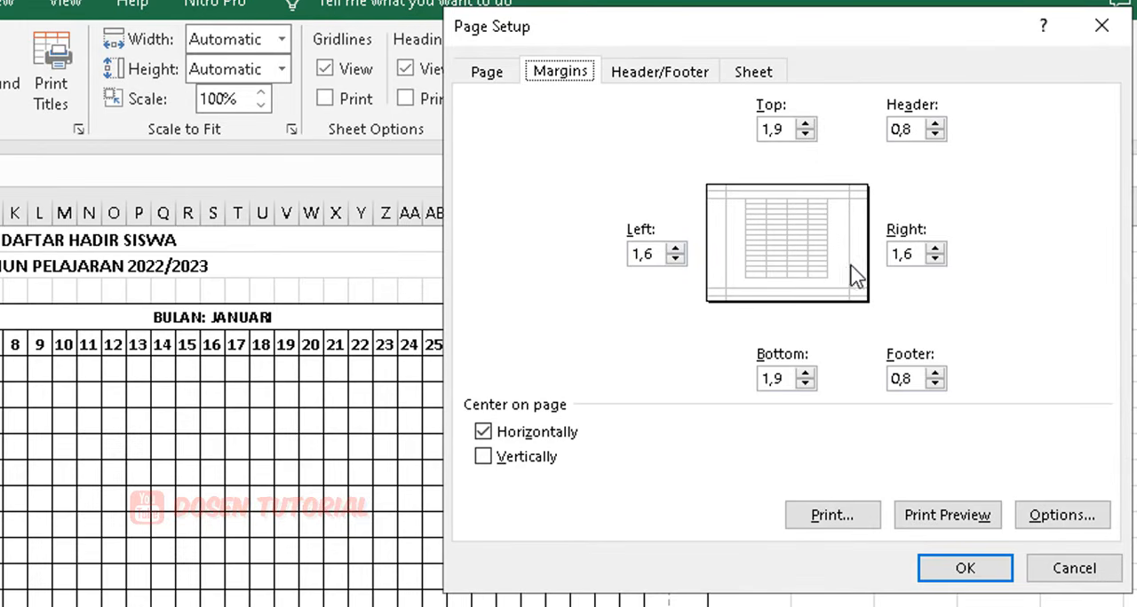
pyautogui.hotkey('alt', 'z')
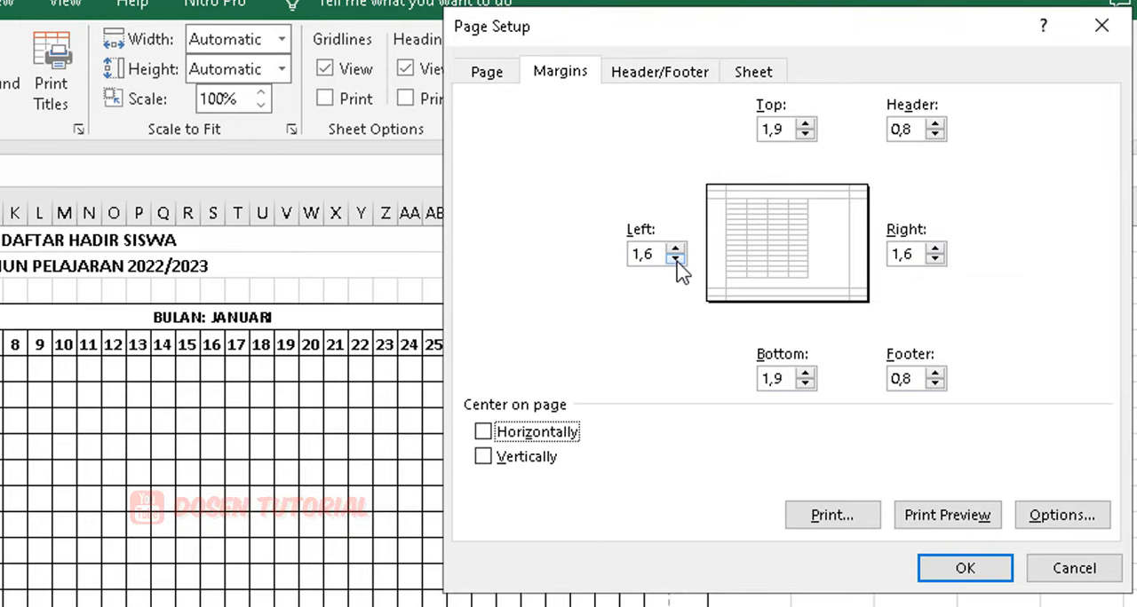
pyautogui.click(676, 258)
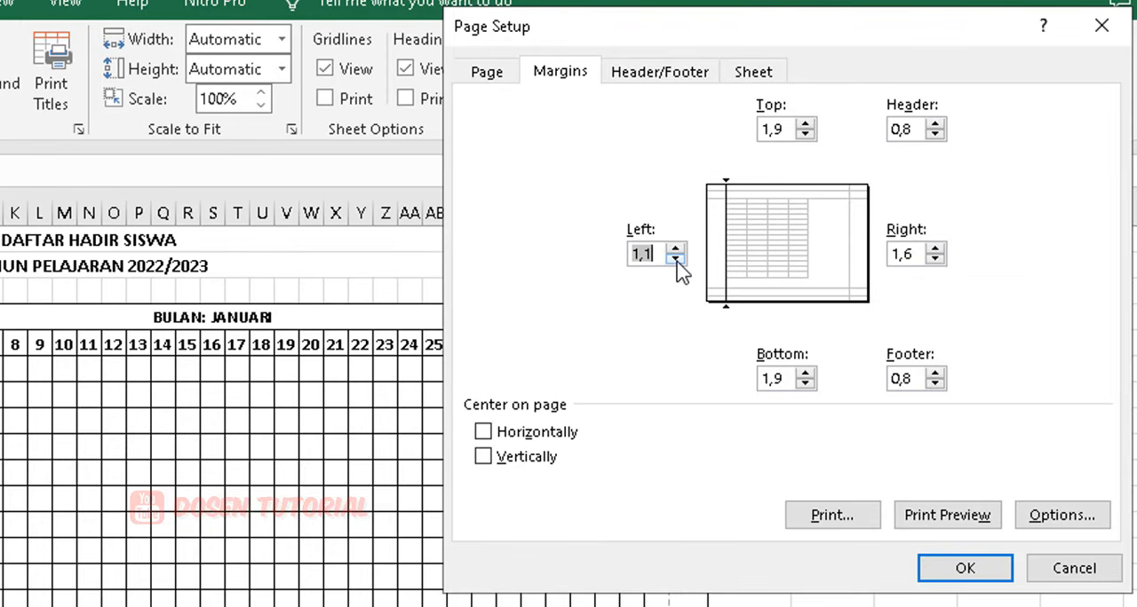
pyautogui.click(934, 260)
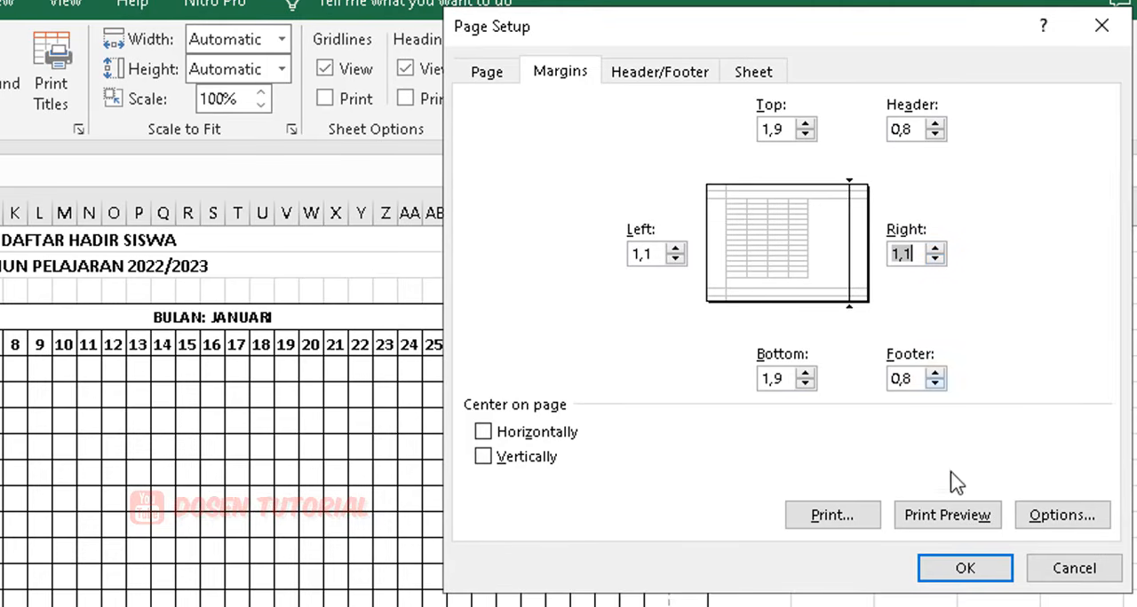
pyautogui.click(485, 432)
pyautogui.click(483, 433)
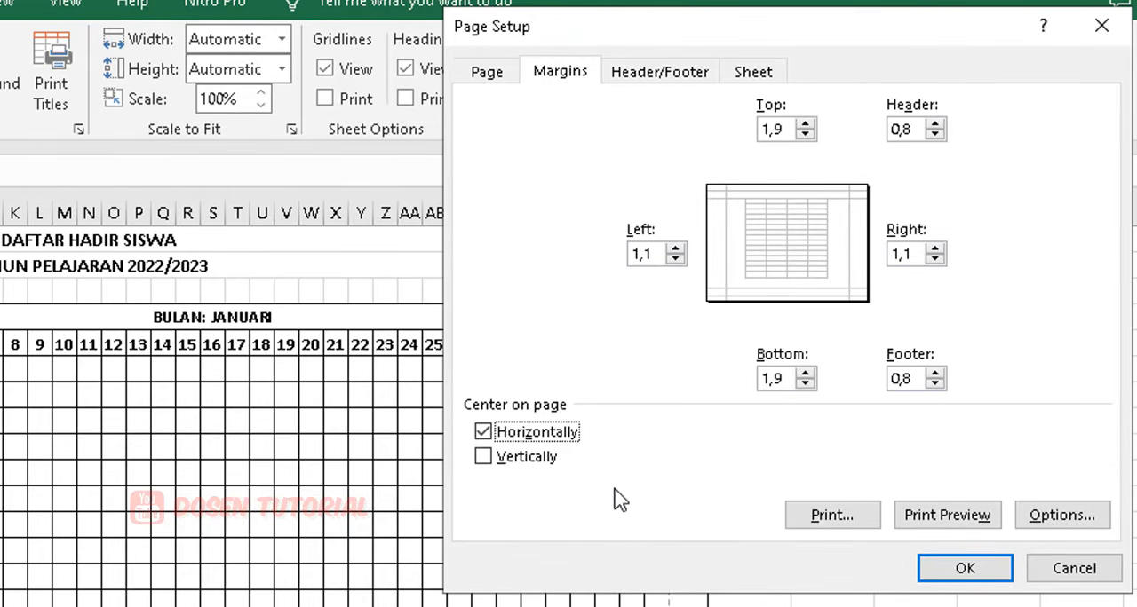
pyautogui.click(964, 568)
pyautogui.click(835, 343)
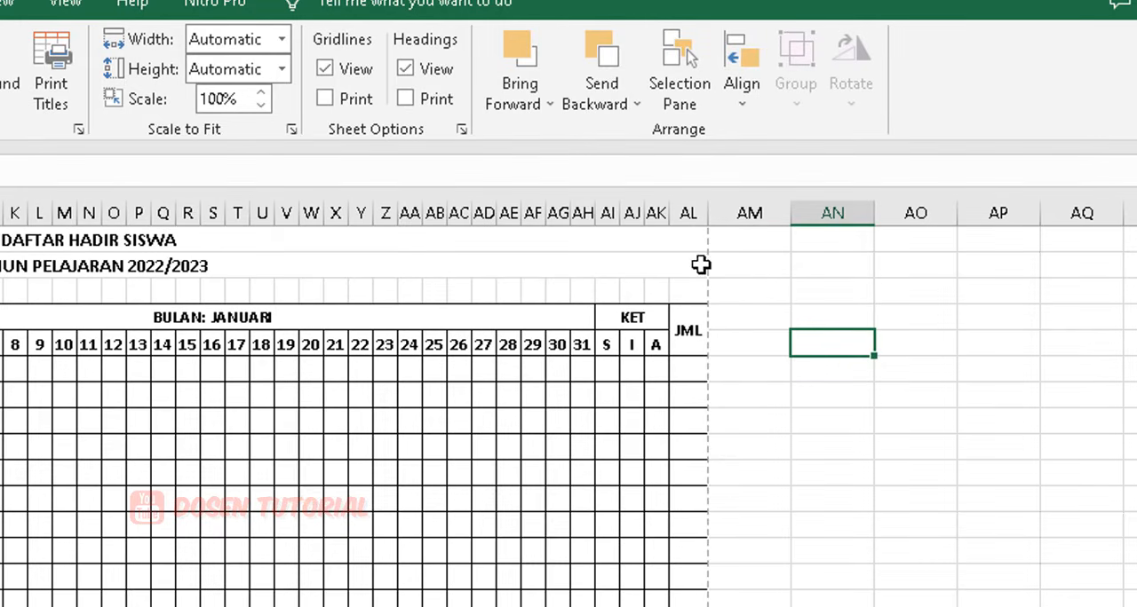
# Check the page break beside the JML column and both pages in the print preview, and return to the sheet.
pyautogui.scroll(-2, 693, 574)
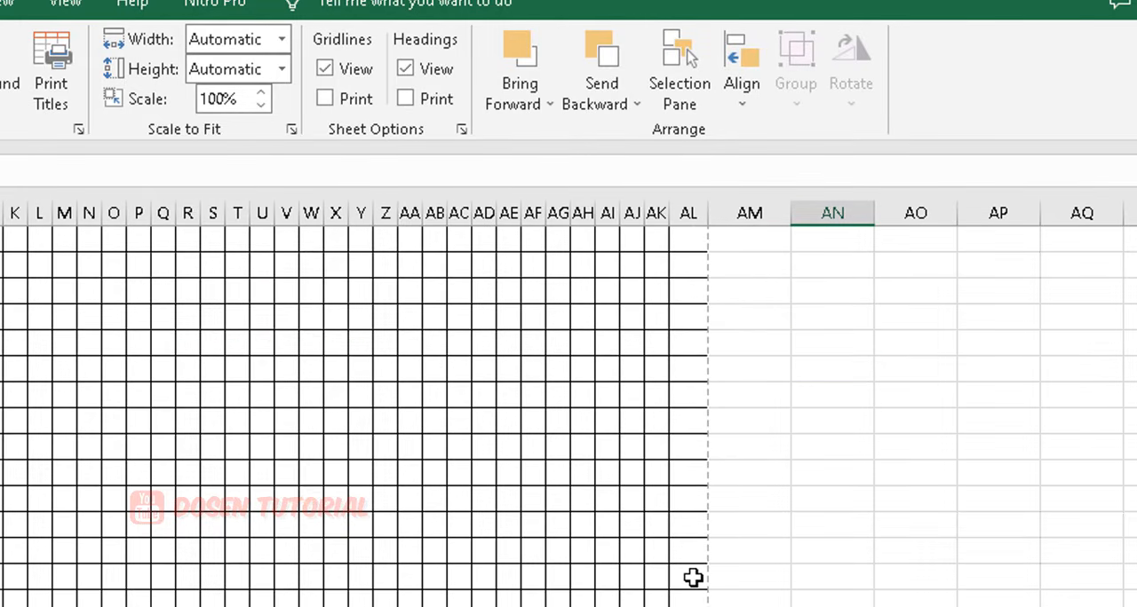
pyautogui.scroll(2, 693, 574)
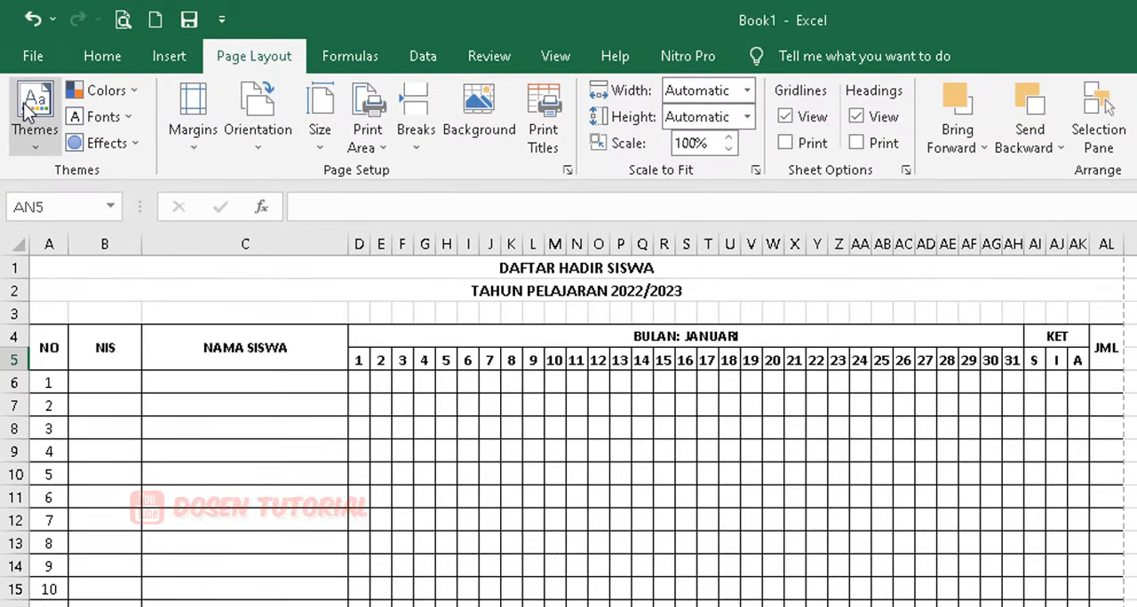
pyautogui.click(30, 60)
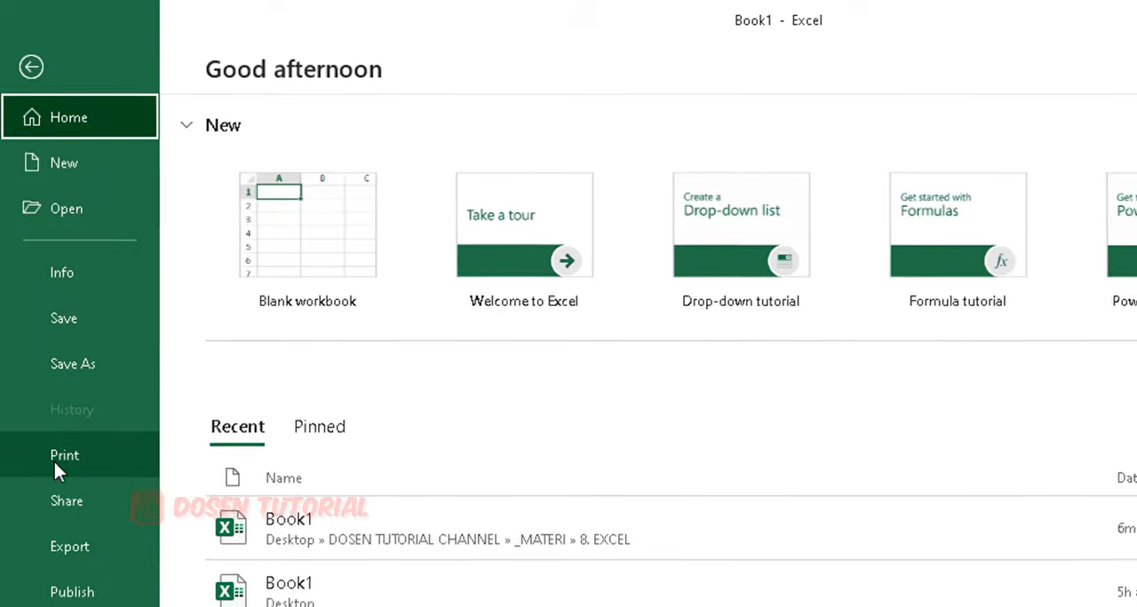
pyautogui.click(47, 376)
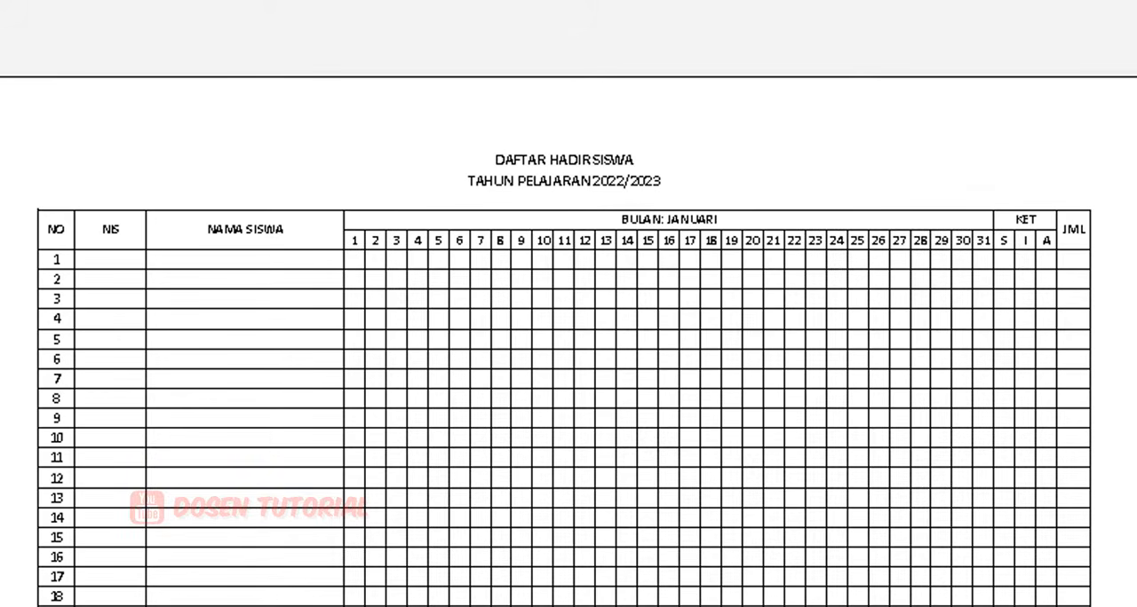
pyautogui.scroll(-5, 197, 293)
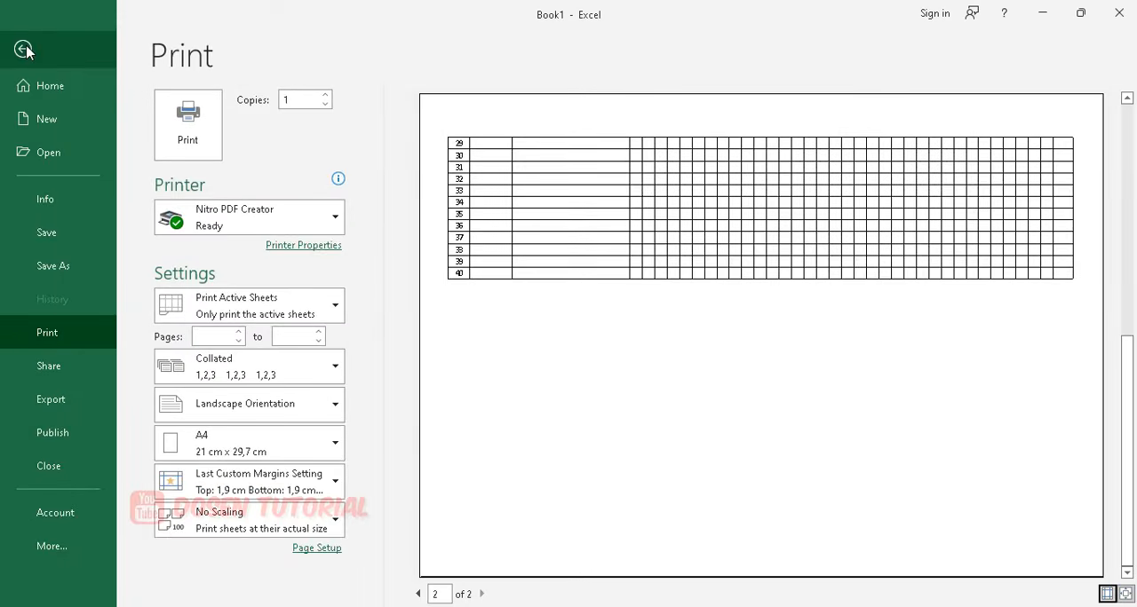
pyautogui.click(24, 48)
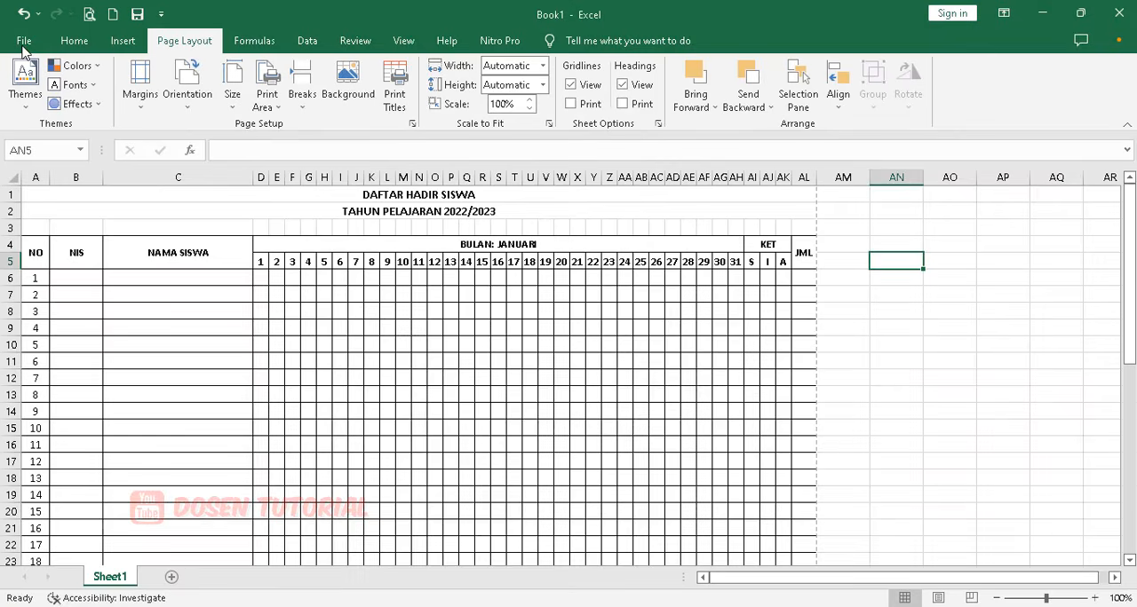
# Set the table header rows $4:$5 as print titles to repeat at the top of every page.
pyautogui.click(528, 298)
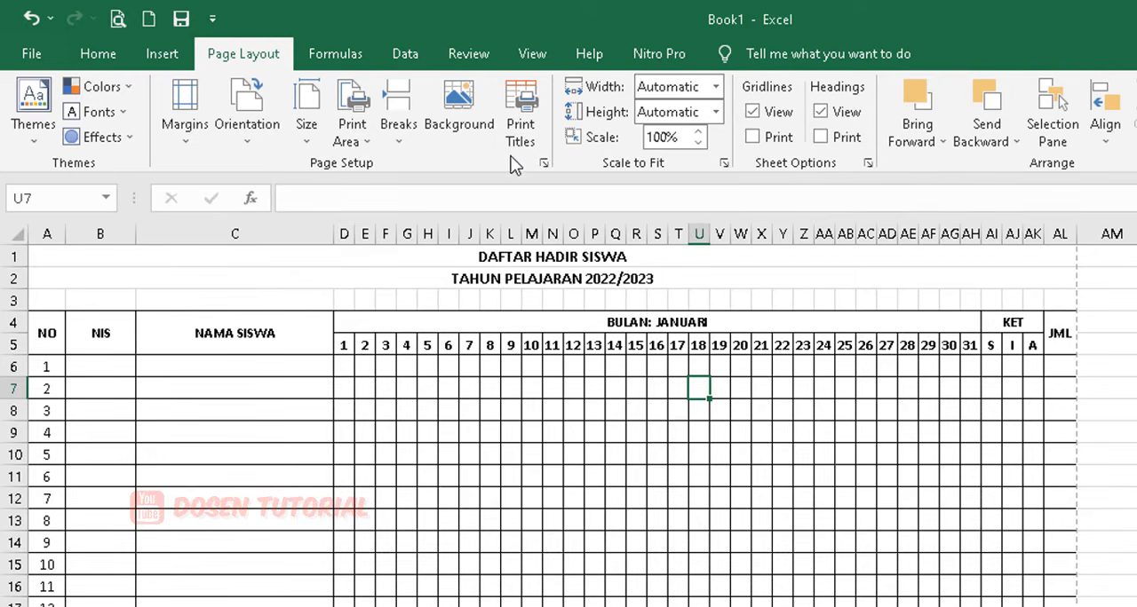
pyautogui.click(521, 120)
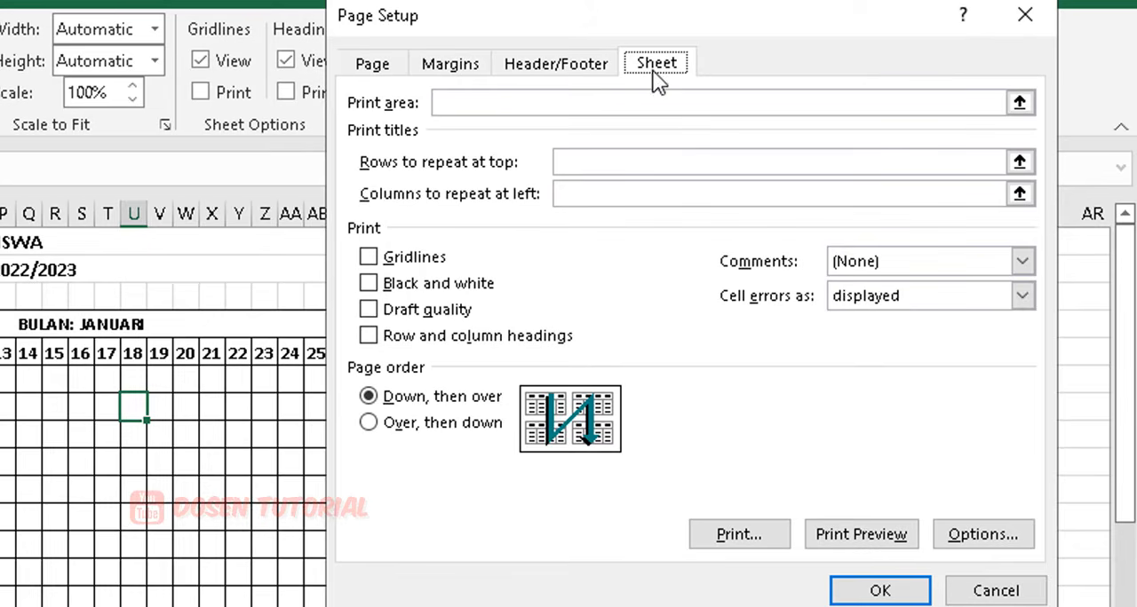
pyautogui.click(451, 64)
pyautogui.click(684, 69)
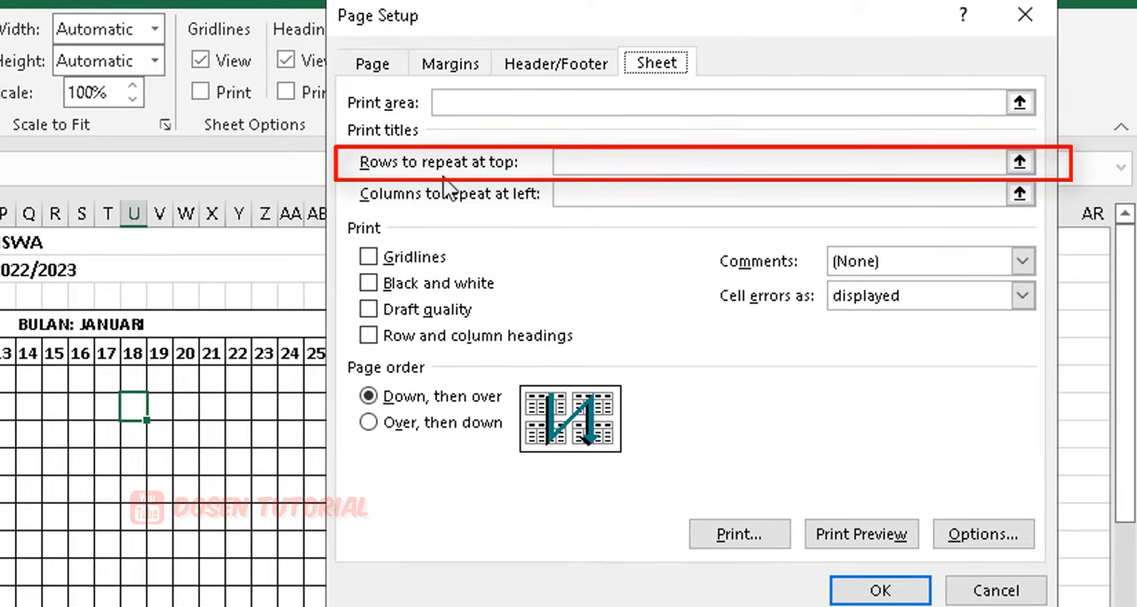
pyautogui.click(566, 169)
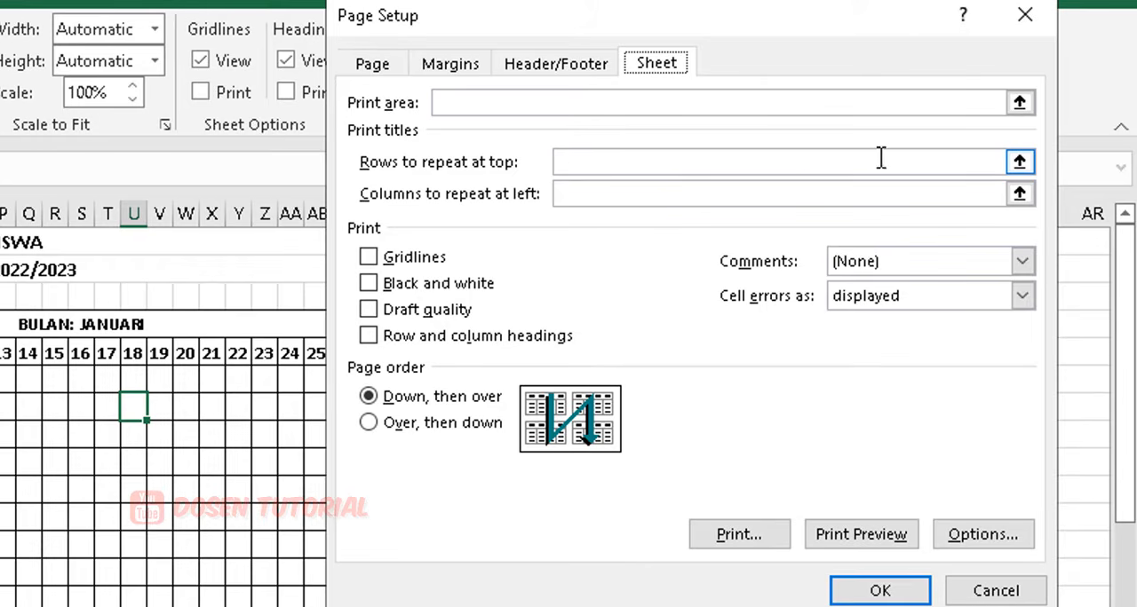
pyautogui.click(1019, 162)
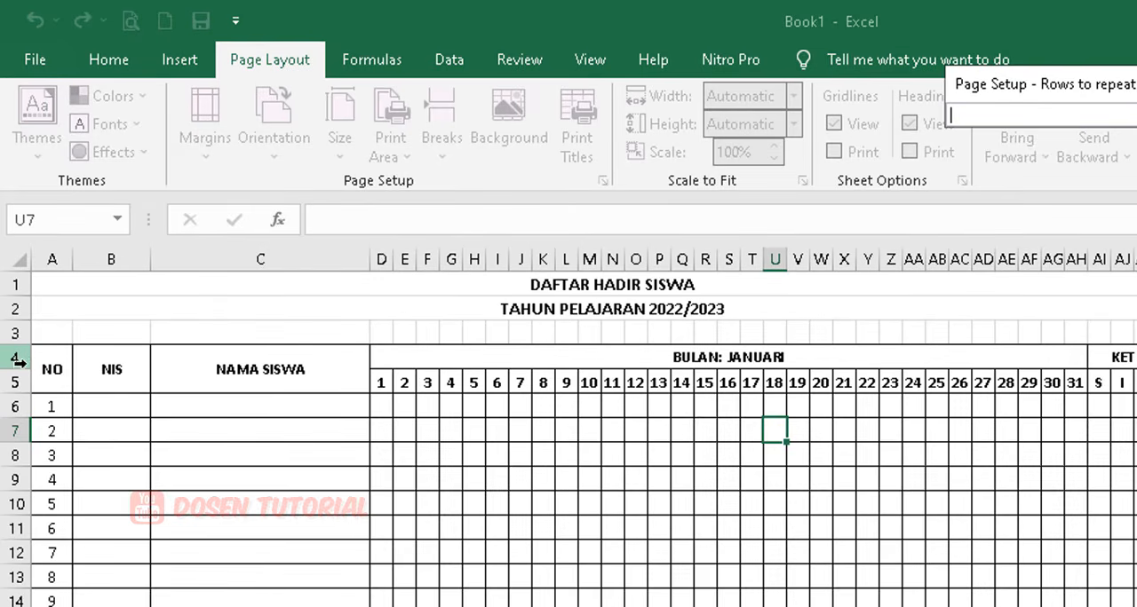
pyautogui.click(43, 372)
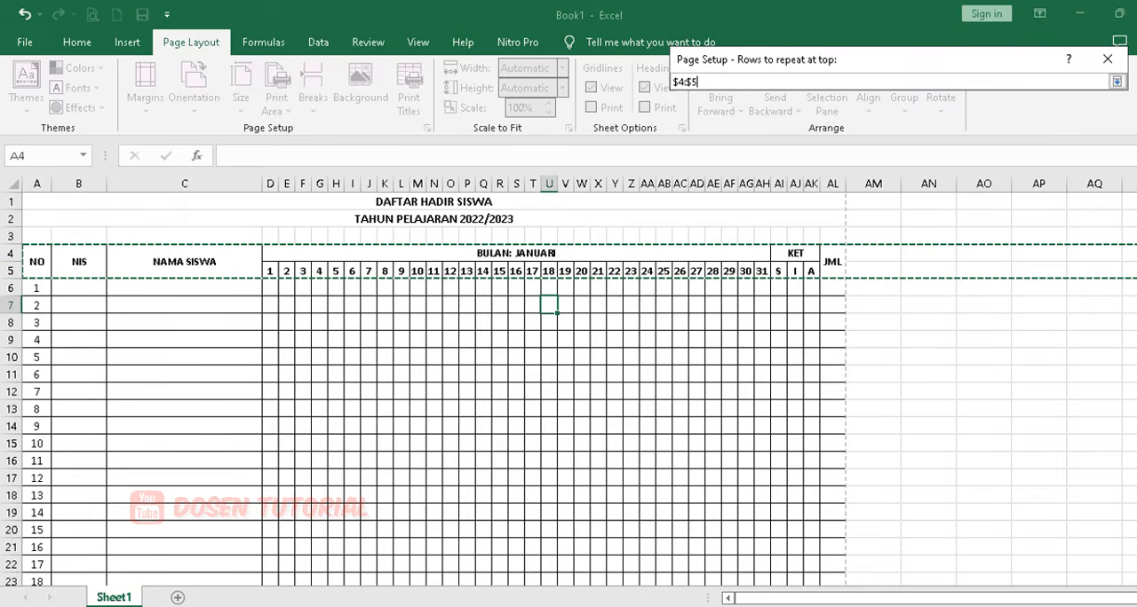
pyautogui.click(1111, 62)
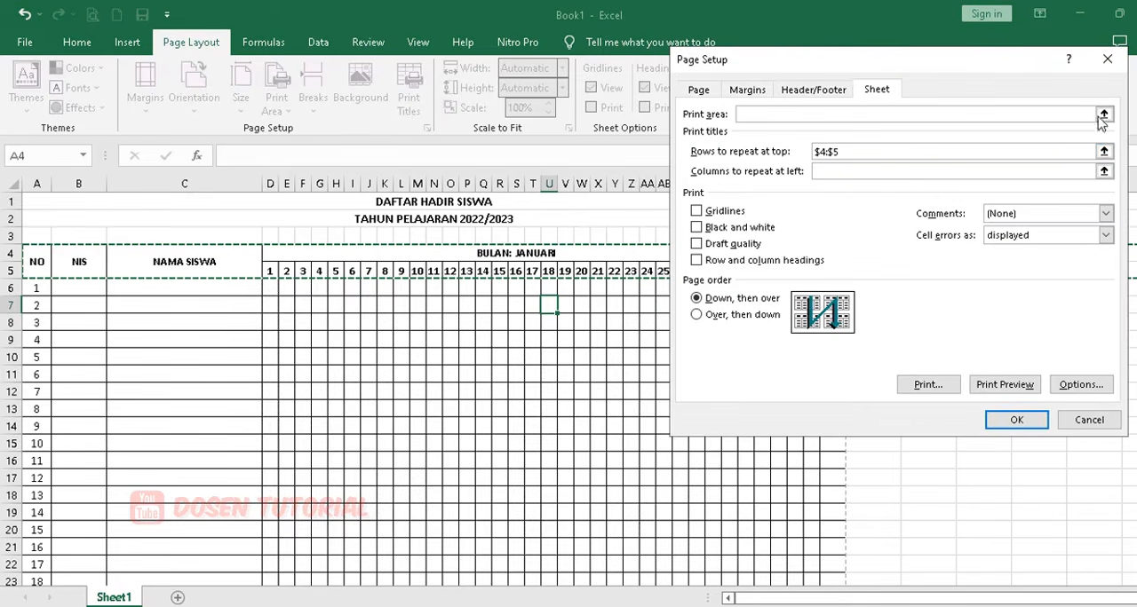
pyautogui.click(1017, 421)
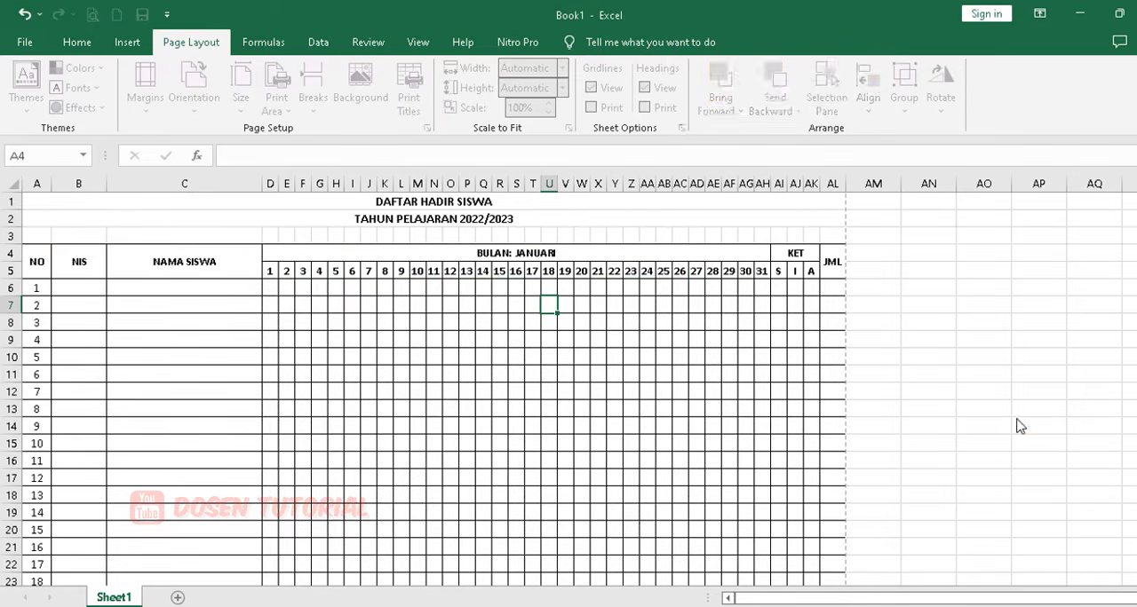
pyautogui.click(376, 307)
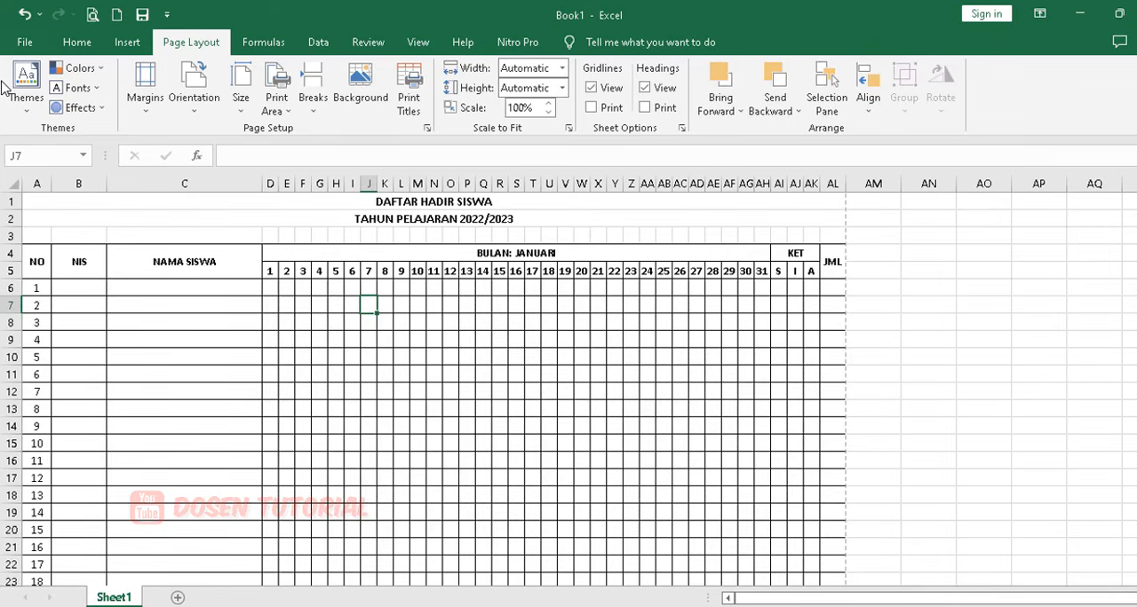
# Examine the repeated table header on the second page of the print preview, and return to the sheet.
pyautogui.click(23, 42)
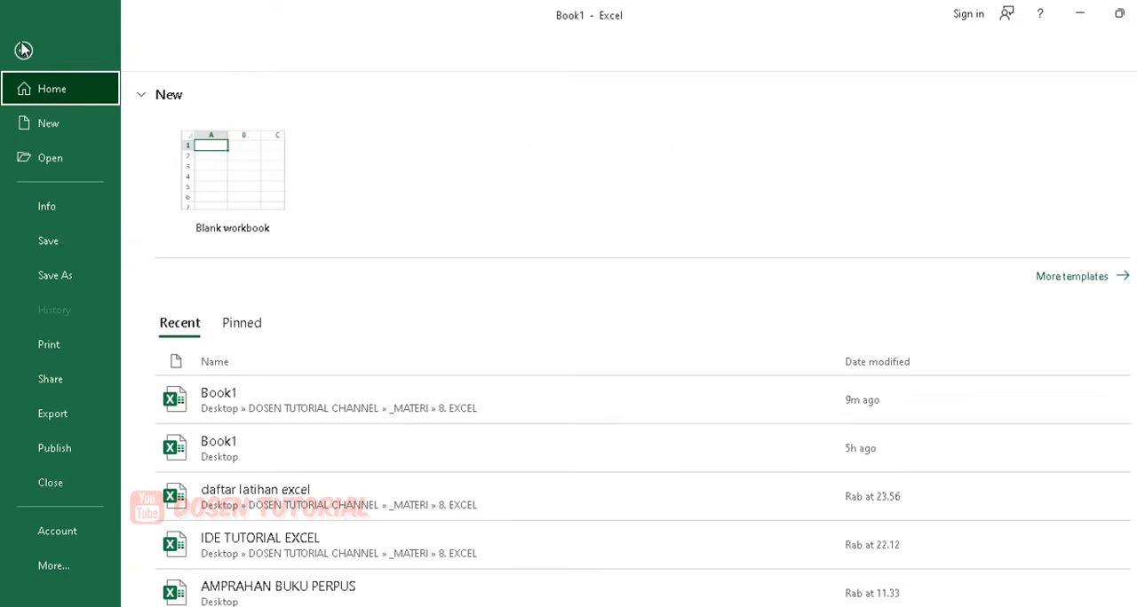
pyautogui.click(55, 353)
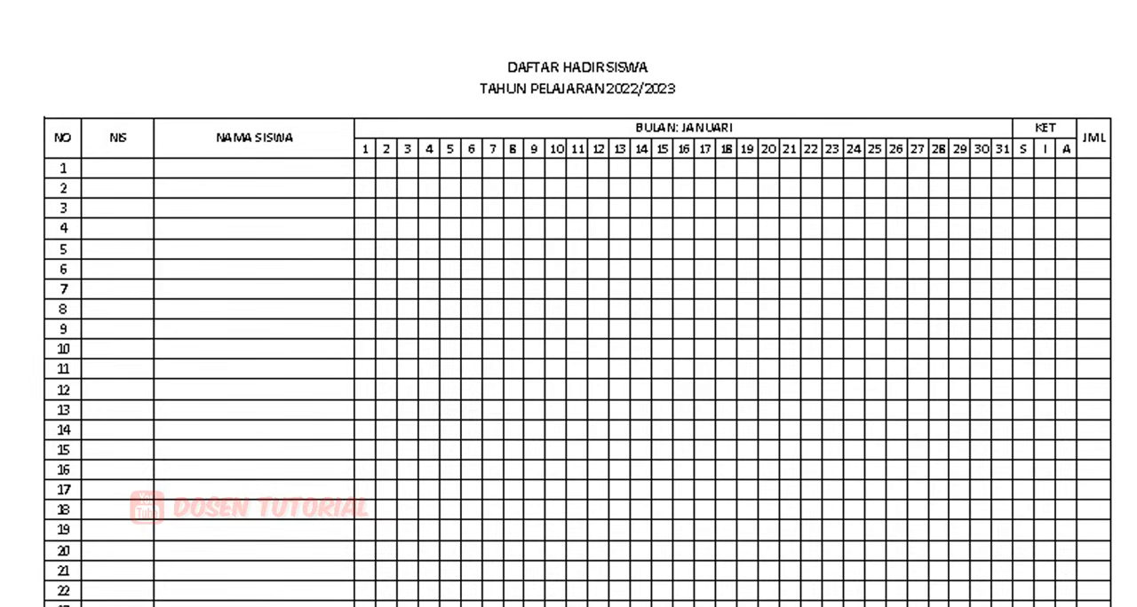
pyautogui.scroll(-1, 577, 332)
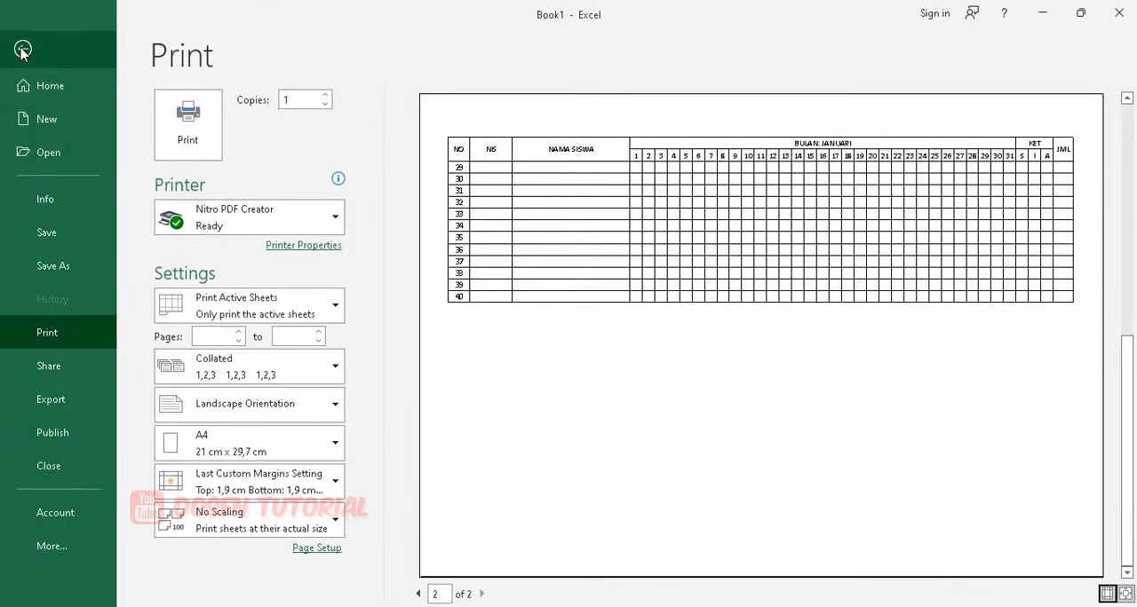
pyautogui.click(23, 51)
# Examine where the horizontal page break crosses the student rows and compare that spot with the header rows of the table.
pyautogui.scroll(-5, 253, 266)
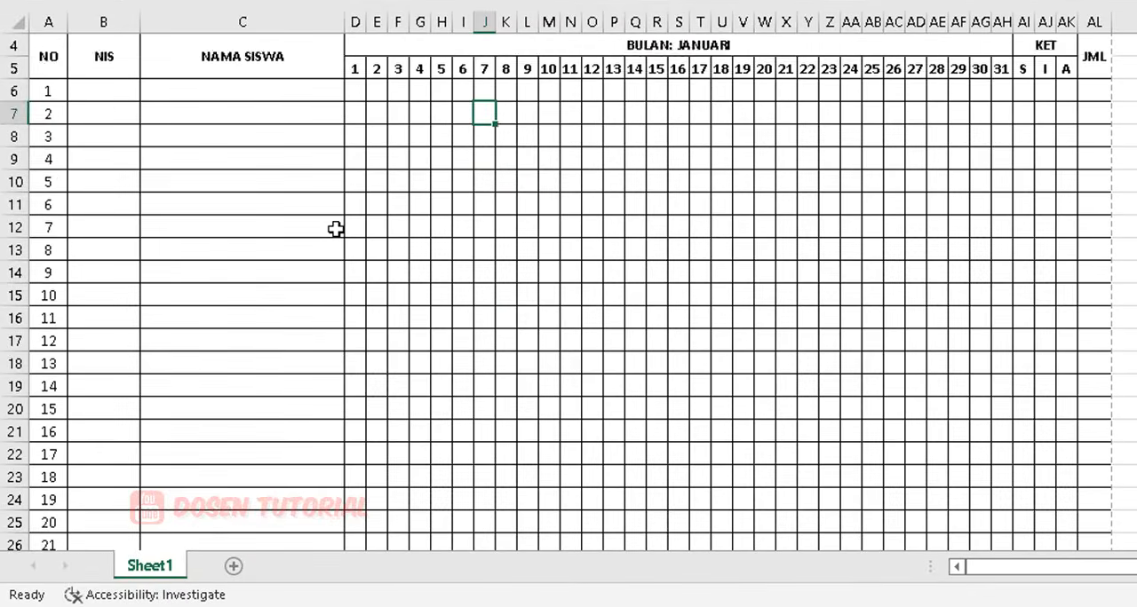
pyautogui.scroll(-3, 206, 274)
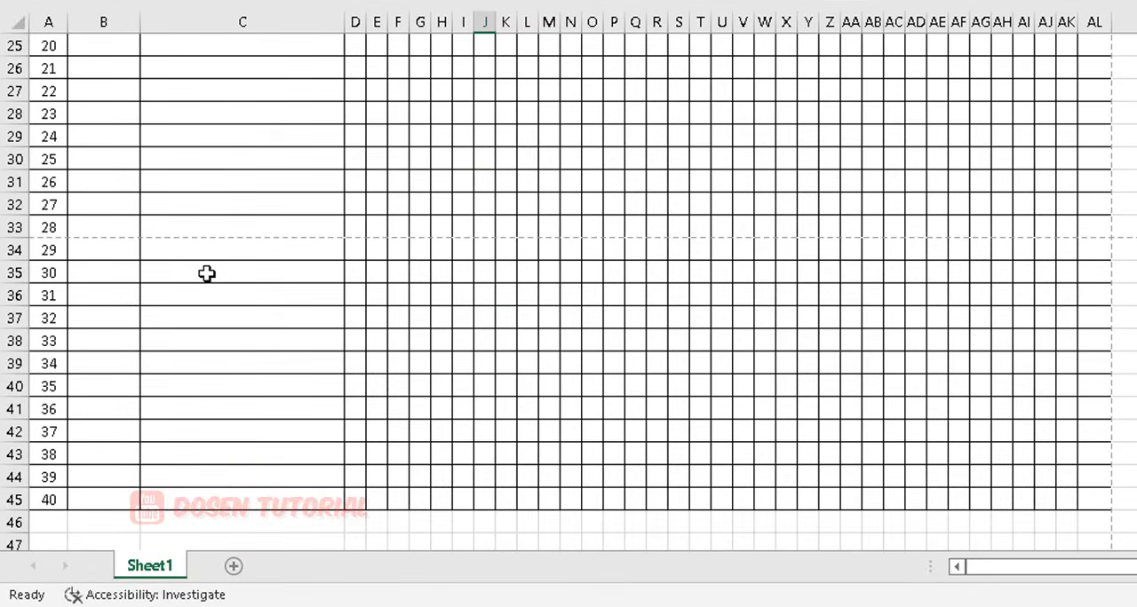
pyautogui.click(110, 251)
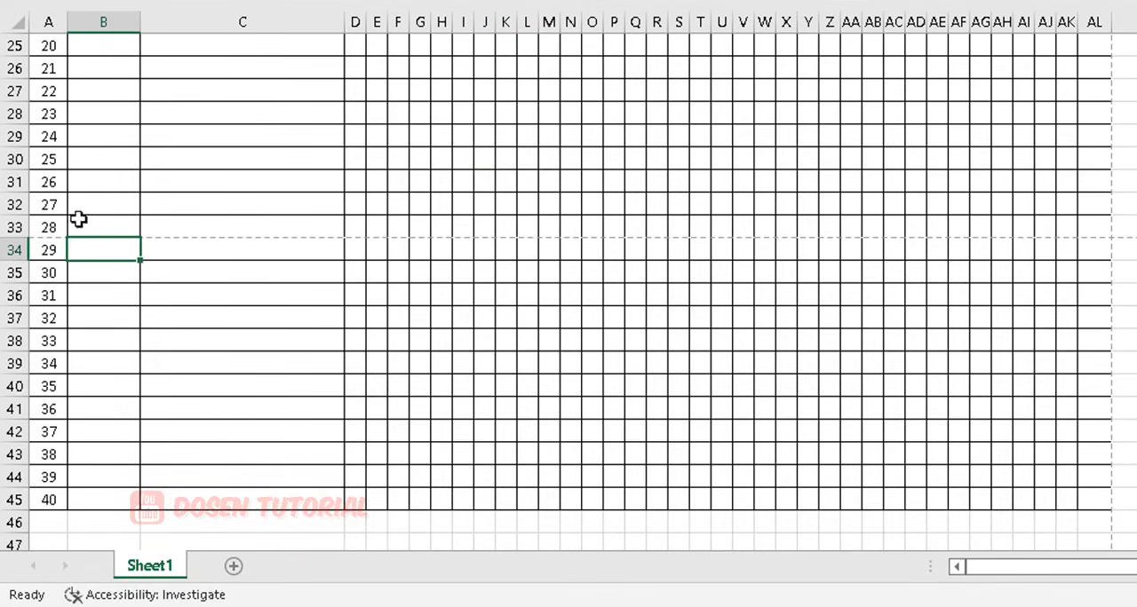
pyautogui.scroll(8, 255, 264)
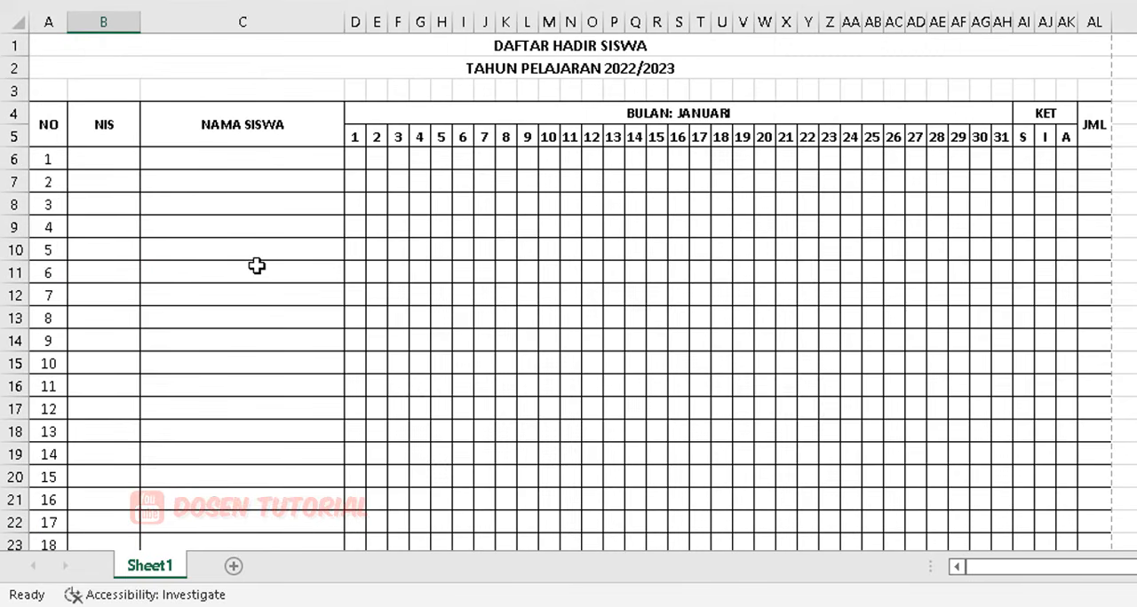
pyautogui.click(49, 122)
pyautogui.moveTo(49, 122); pyautogui.dragTo(619, 122)
pyautogui.scroll(-4, 397, 252)
pyautogui.scroll(-3, 397, 252)
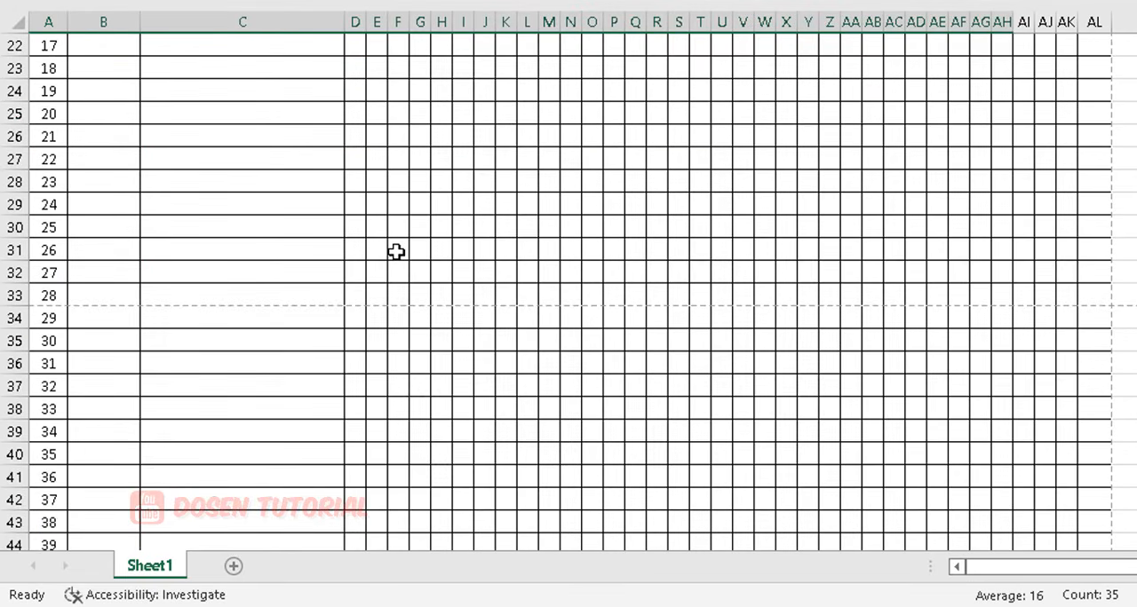
pyautogui.moveTo(45, 320); pyautogui.dragTo(1101, 340)
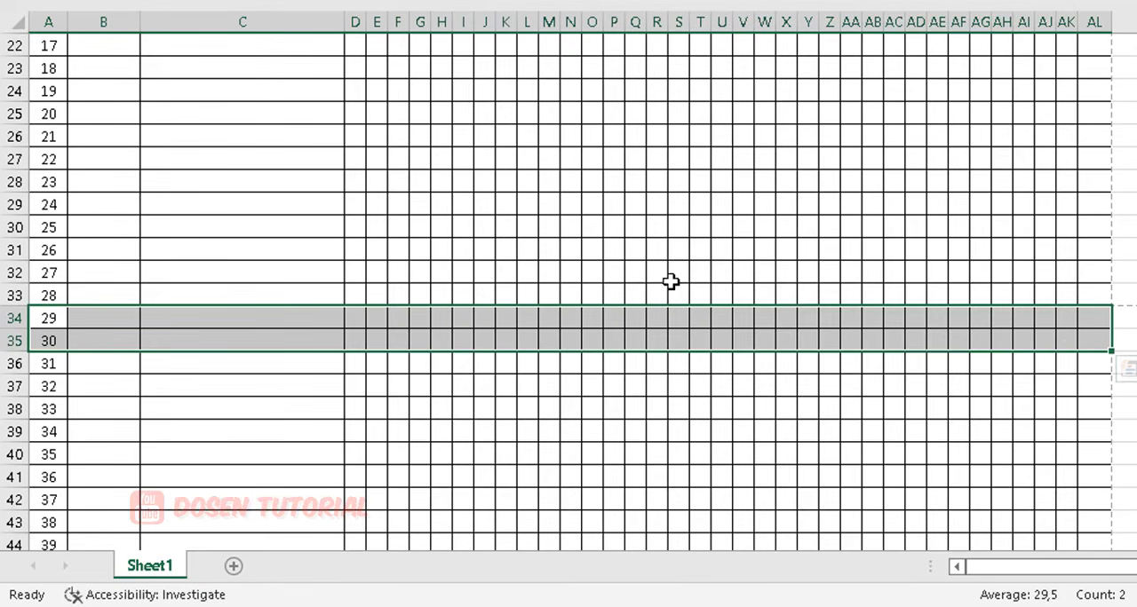
pyautogui.scroll(7, 399, 272)
pyautogui.click(379, 230)
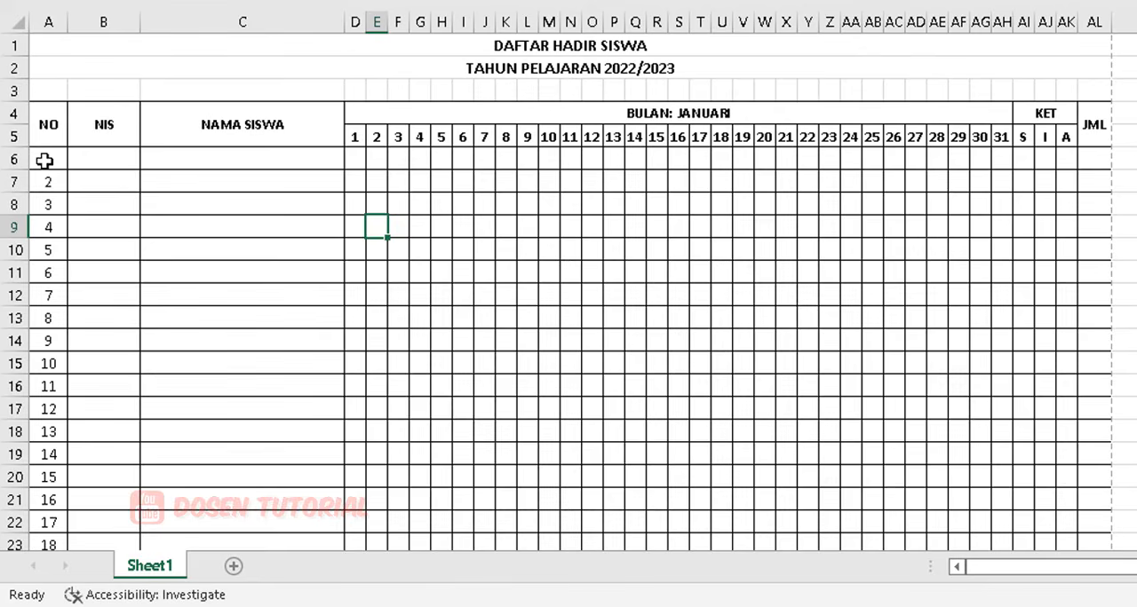
# Set the row height of all student rows, from number 1 to 40, to 17.
pyautogui.moveTo(44, 160); pyautogui.dragTo(1102, 533)
pyautogui.scroll(8, 856, 411)
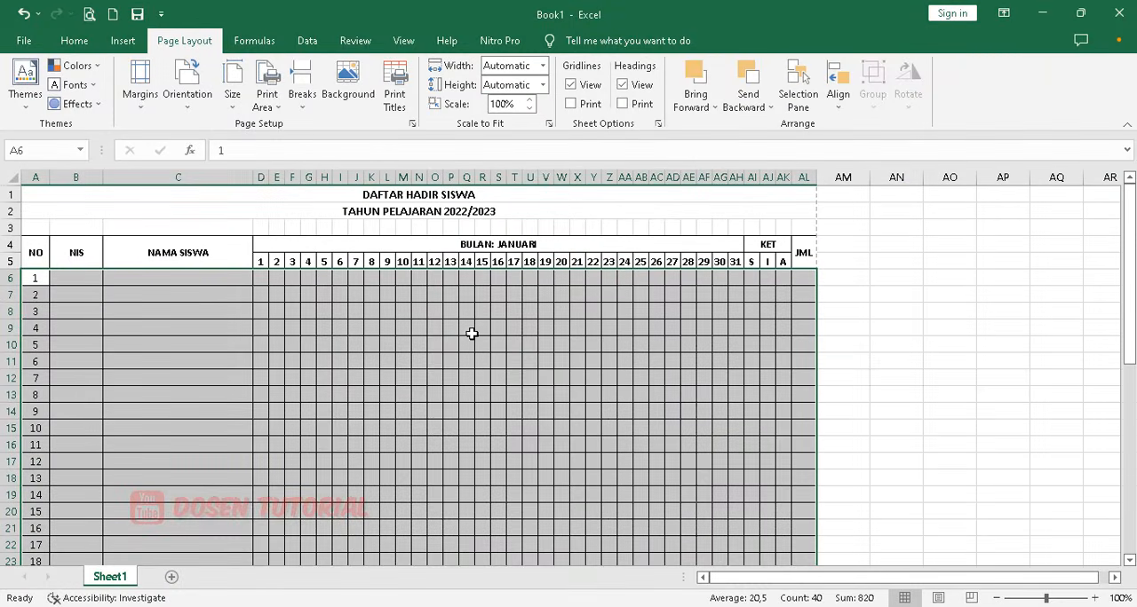
pyautogui.click(76, 42)
pyautogui.click(894, 115)
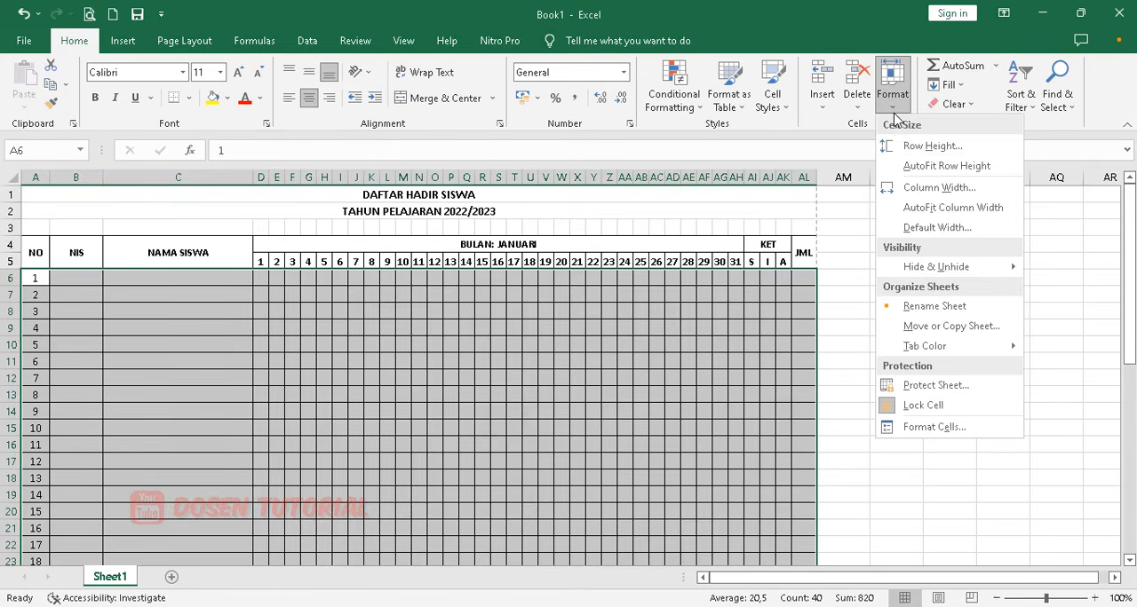
pyautogui.click(922, 147)
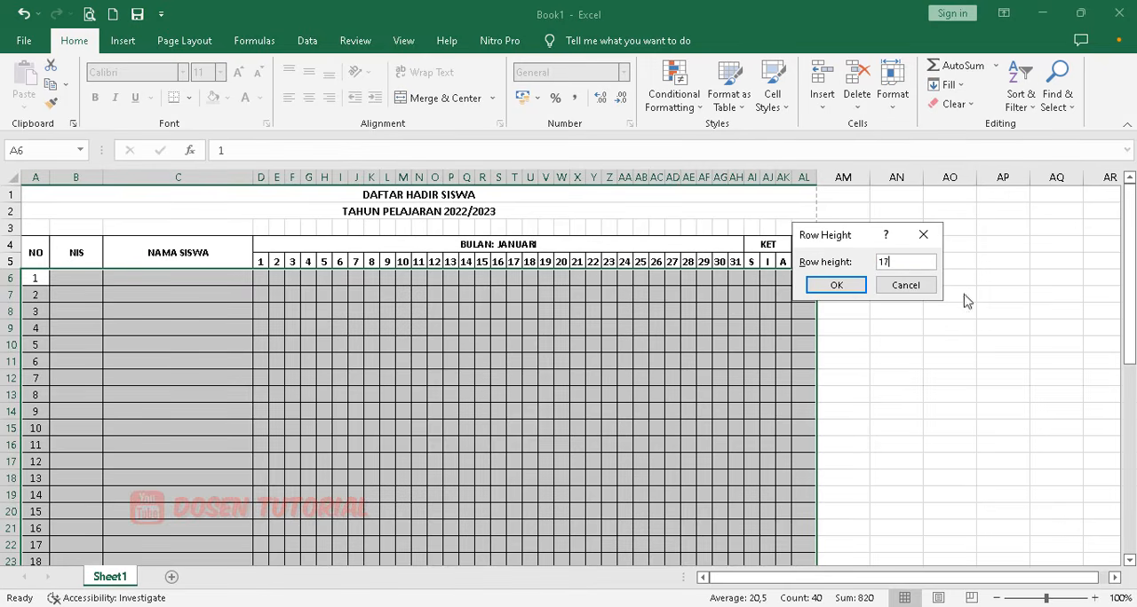
pyautogui.click(838, 286)
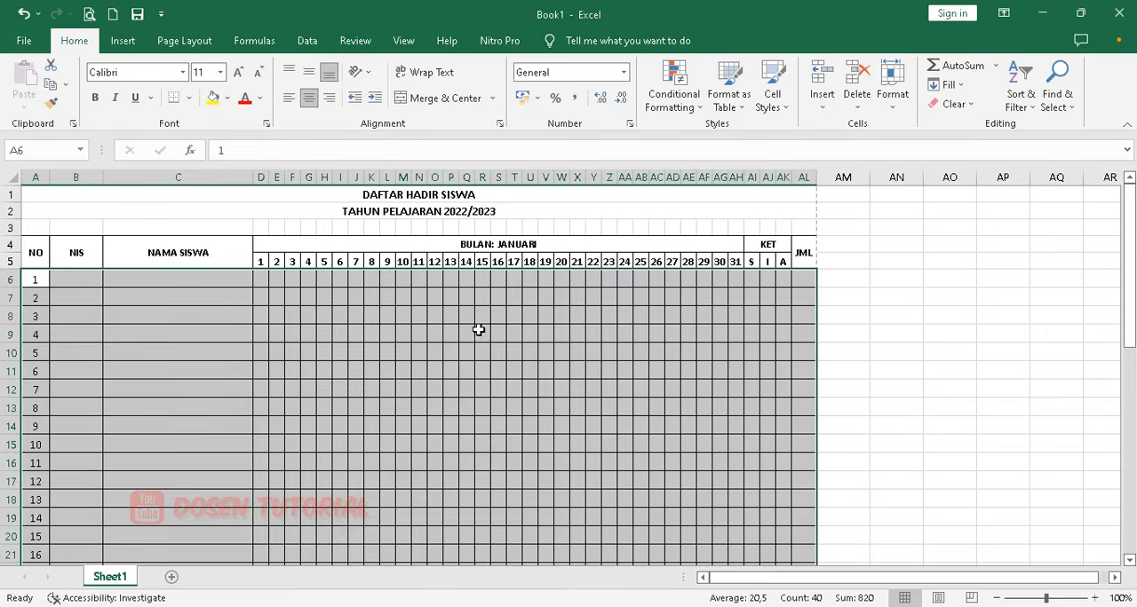
pyautogui.scroll(-4, 184, 403)
pyautogui.scroll(-2, 184, 403)
pyautogui.scroll(3, 184, 403)
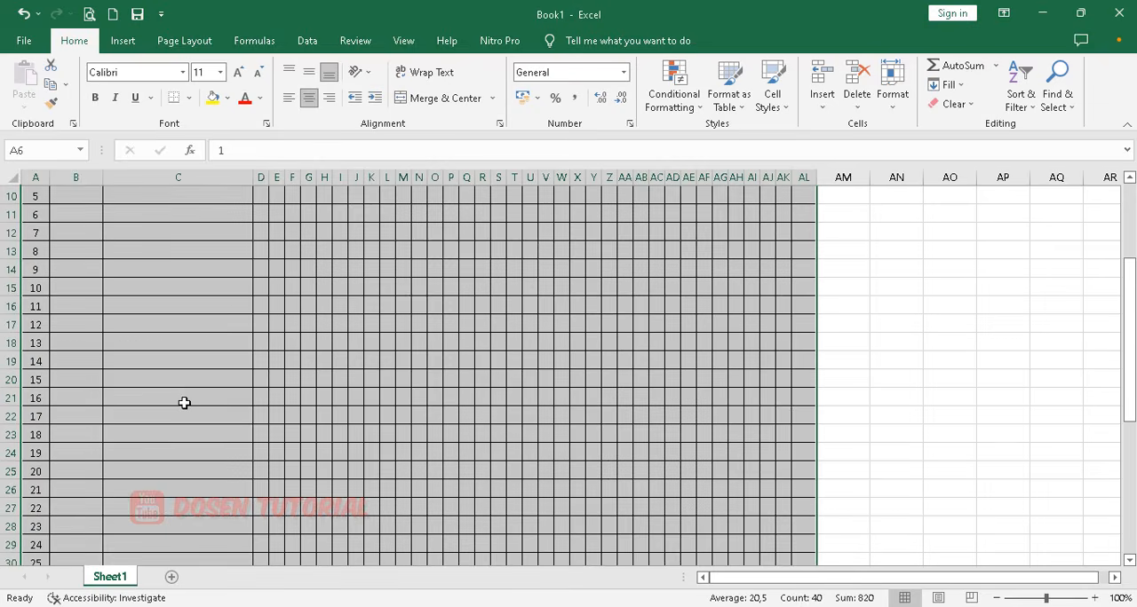
pyautogui.scroll(3, 184, 404)
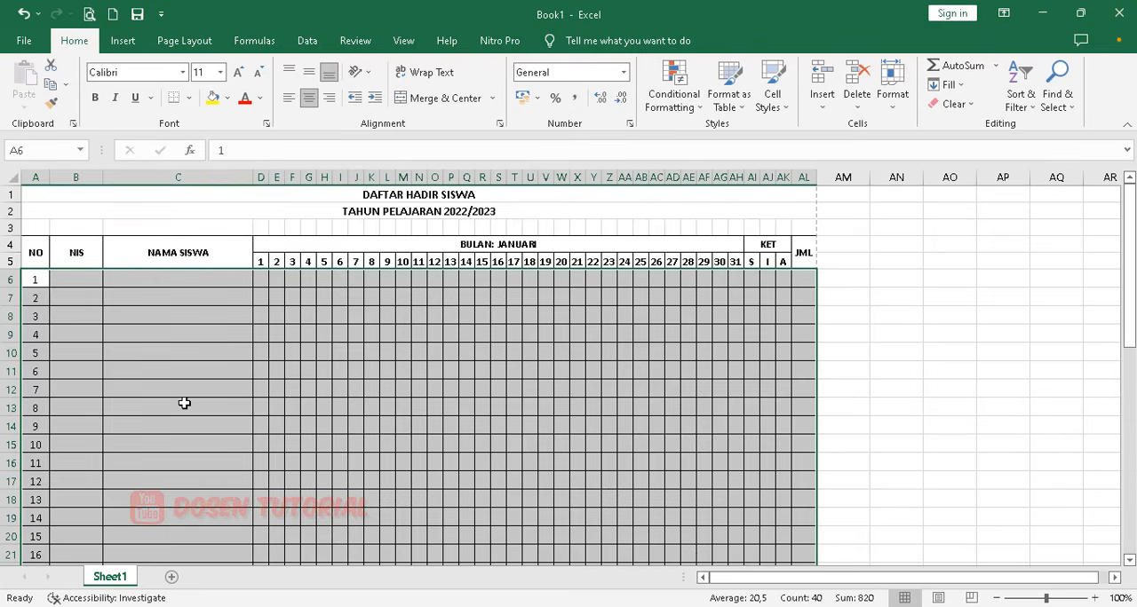
pyautogui.click(558, 313)
# Draw a text box in the empty area below the table, covering about V48:AH53.
pyautogui.scroll(-7, 605, 373)
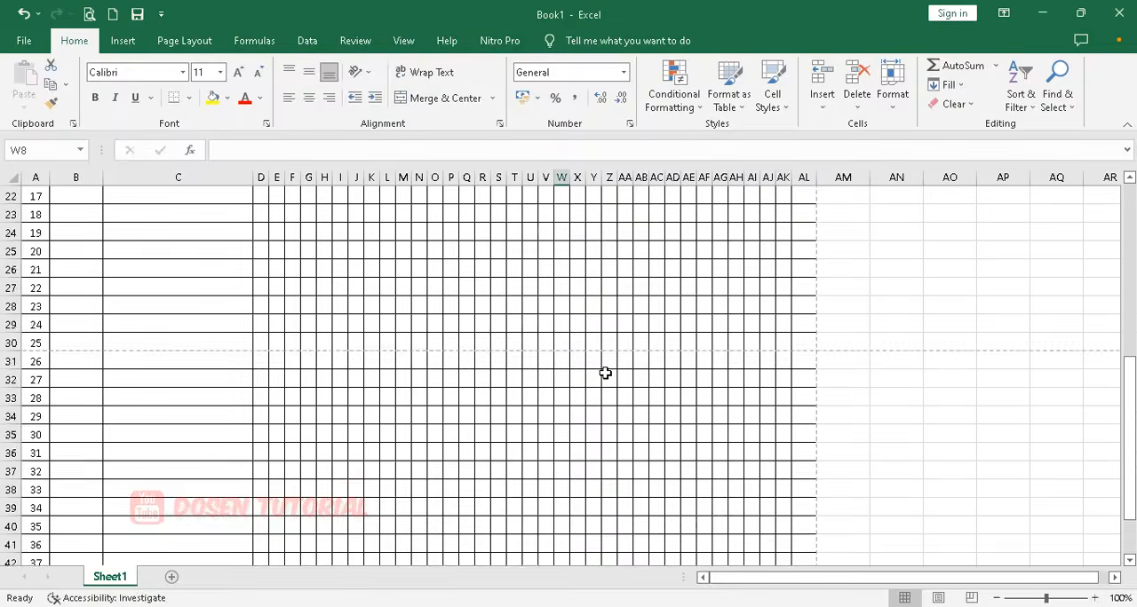
pyautogui.scroll(-6, 605, 373)
pyautogui.click(578, 337)
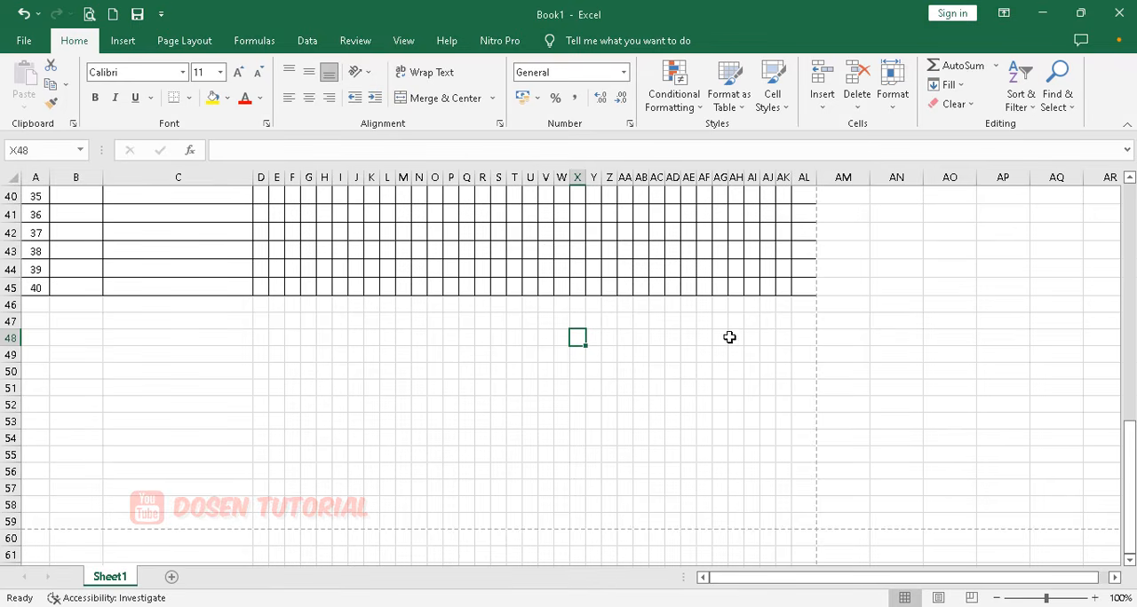
pyautogui.moveTo(579, 338); pyautogui.dragTo(702, 334)
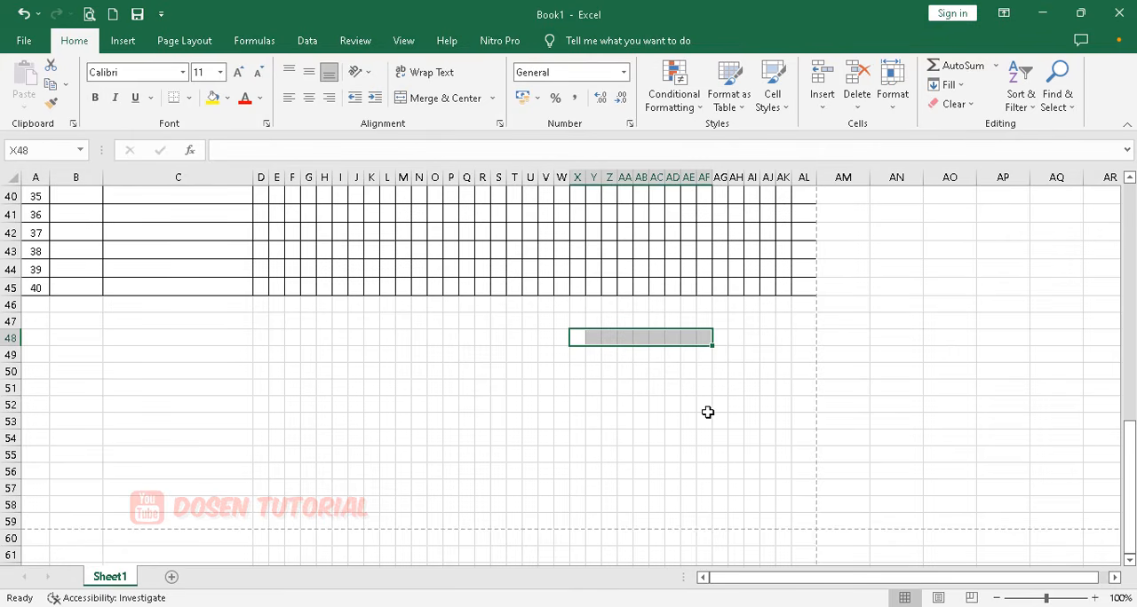
pyautogui.click(666, 338)
pyautogui.click(595, 336)
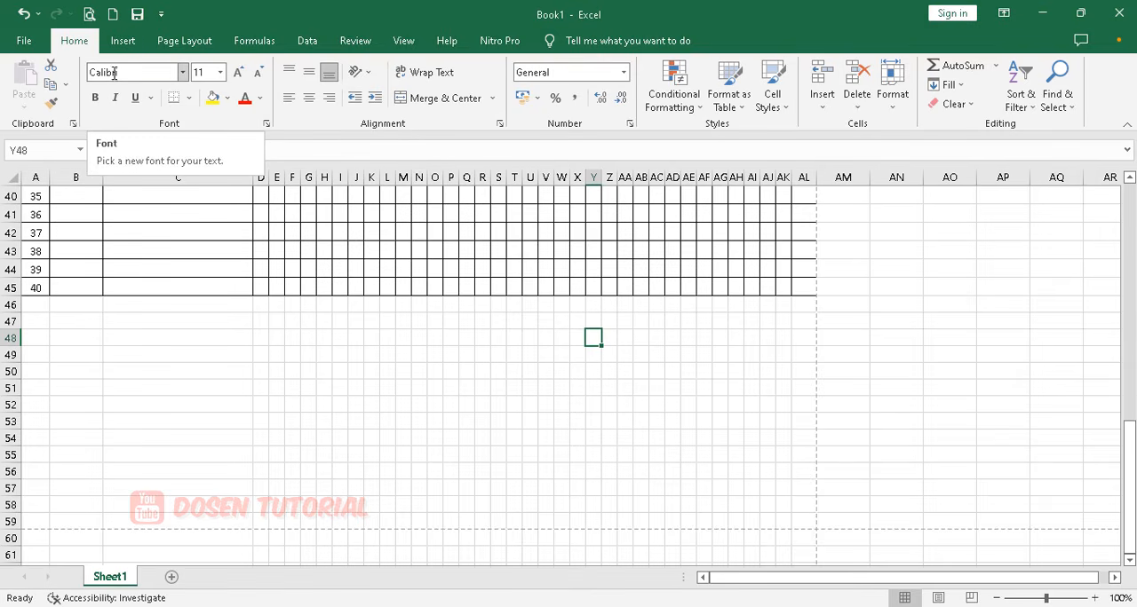
pyautogui.click(120, 41)
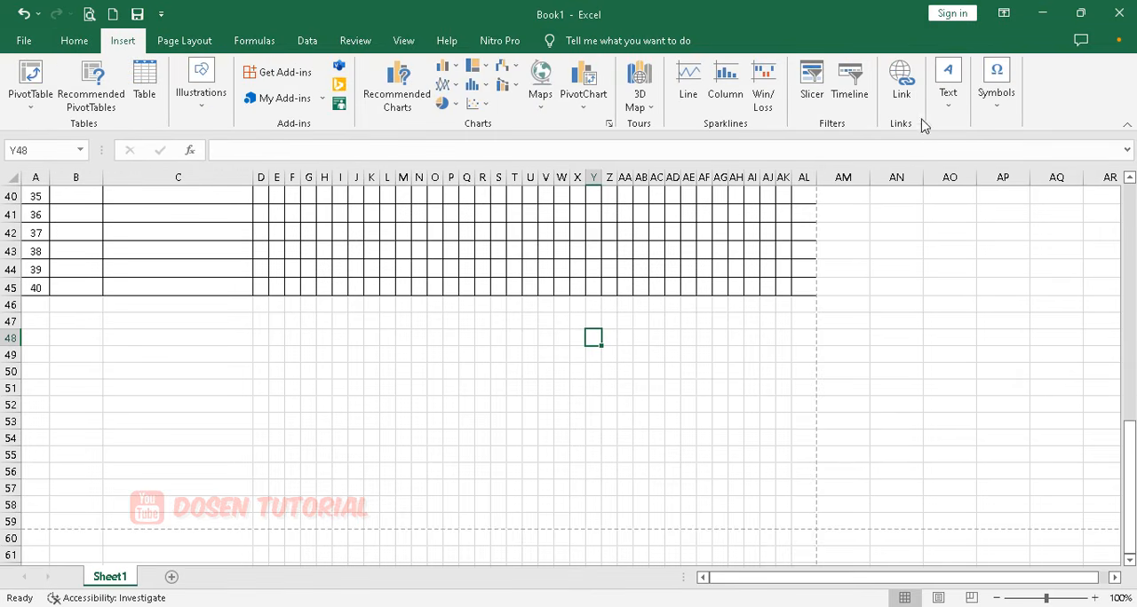
pyautogui.click(948, 88)
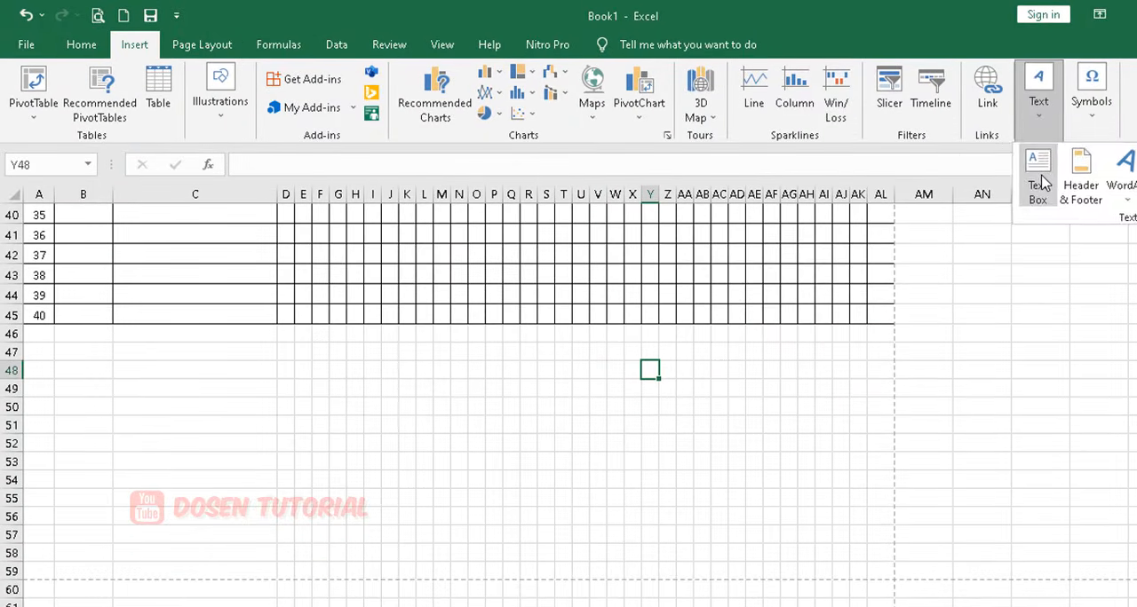
pyautogui.click(1022, 176)
pyautogui.moveTo(600, 360); pyautogui.dragTo(812, 461)
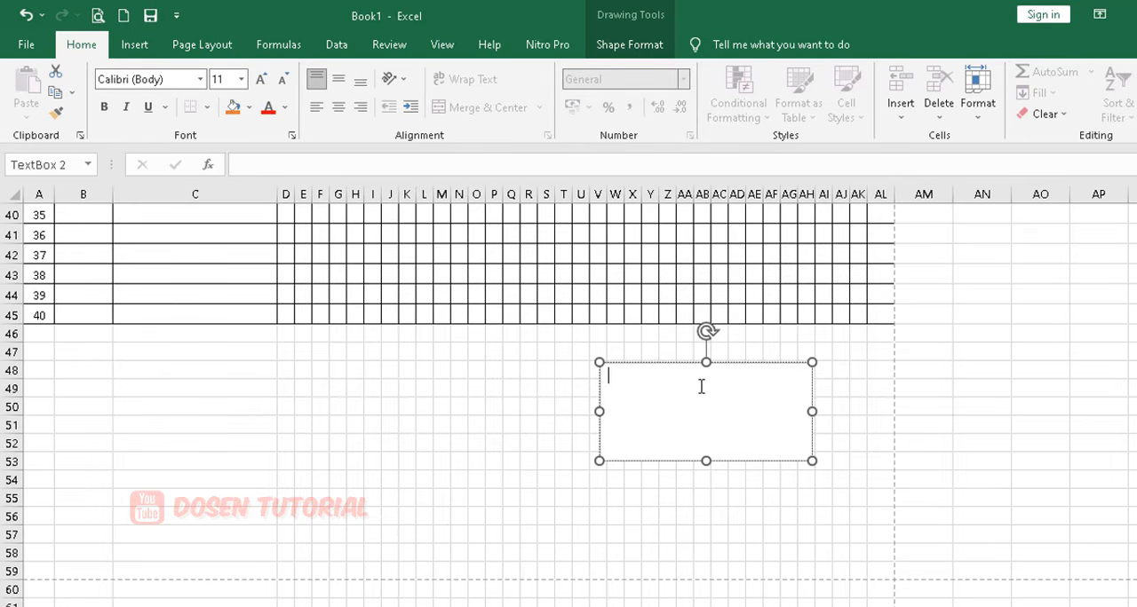
# Enter "Wali Kelas" in the text box and the homeroom teacher's full name a few lines below it.
pyautogui.write('Wali')
pyautogui.write(' Ke')
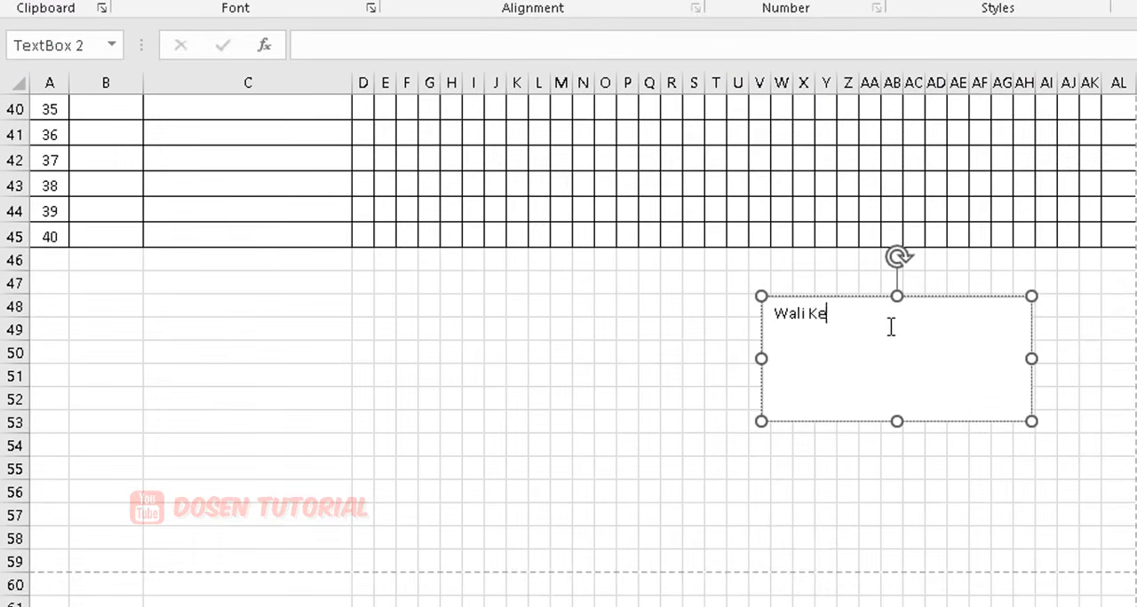
pyautogui.write('las   ')
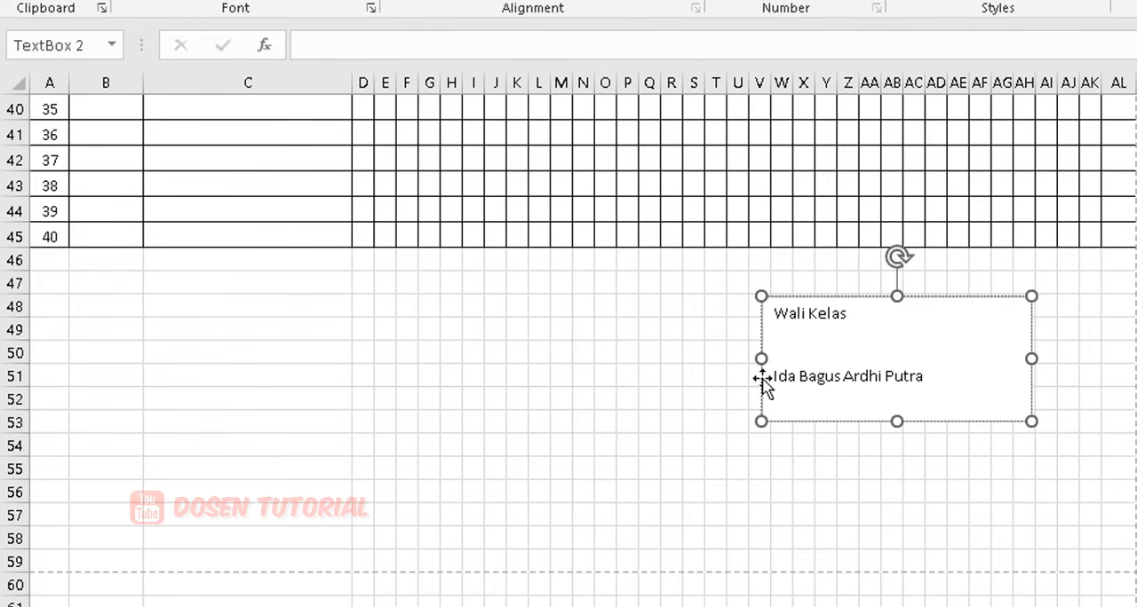
# Underline the teacher's name and add a line beneath it with the teacher's NIK number.
pyautogui.moveTo(773, 377); pyautogui.dragTo(927, 377)
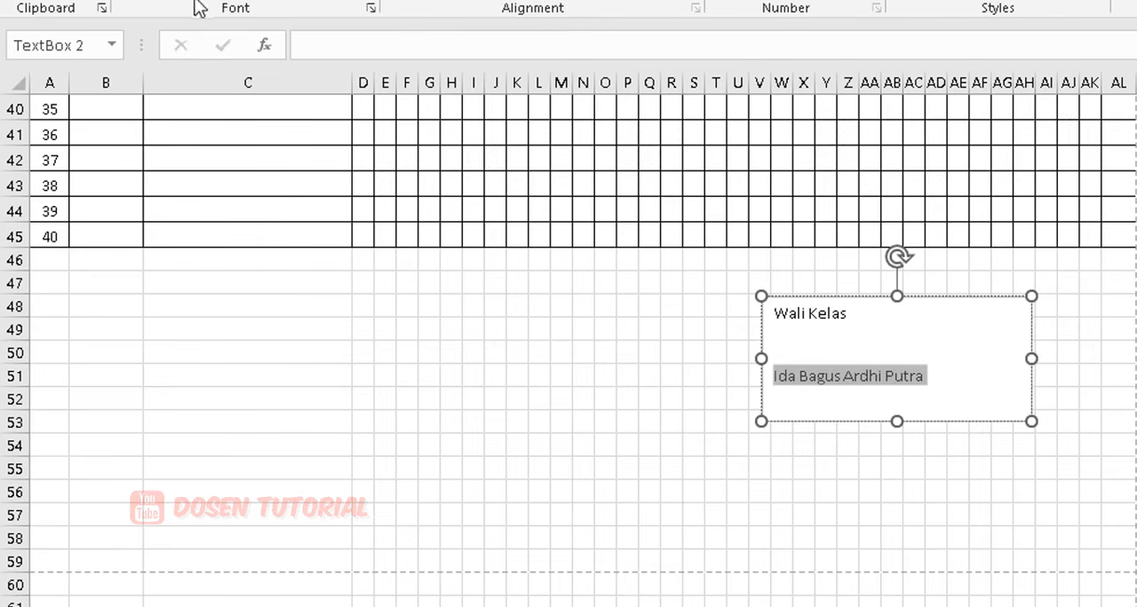
pyautogui.hotkey('ctrl', 'u')
pyautogui.click(937, 375)
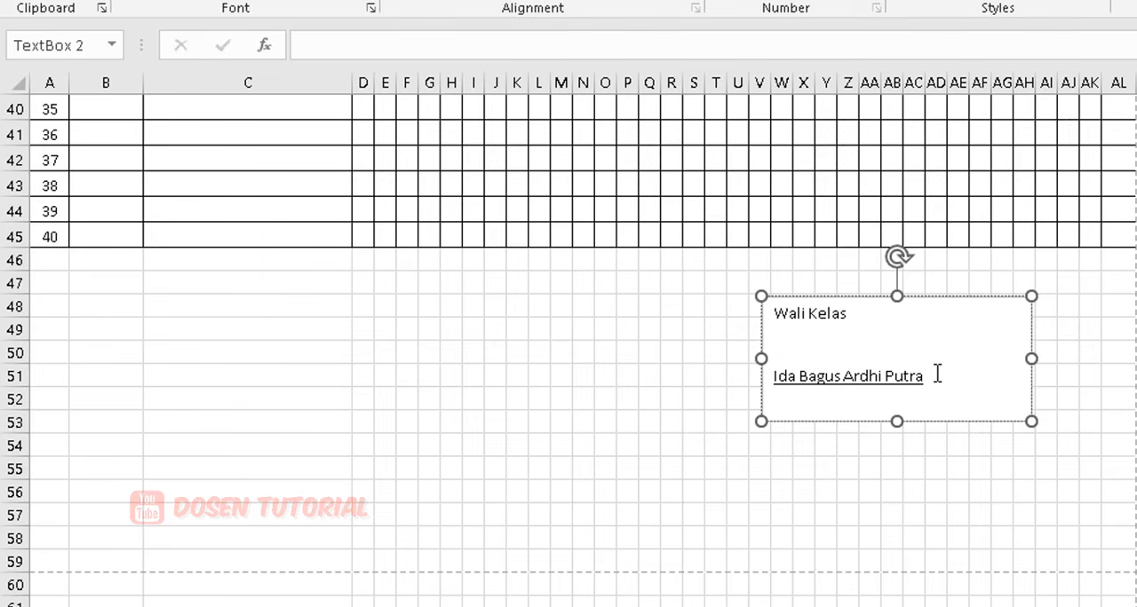
pyautogui.press('Return')
pyautogui.write('NIK.001')
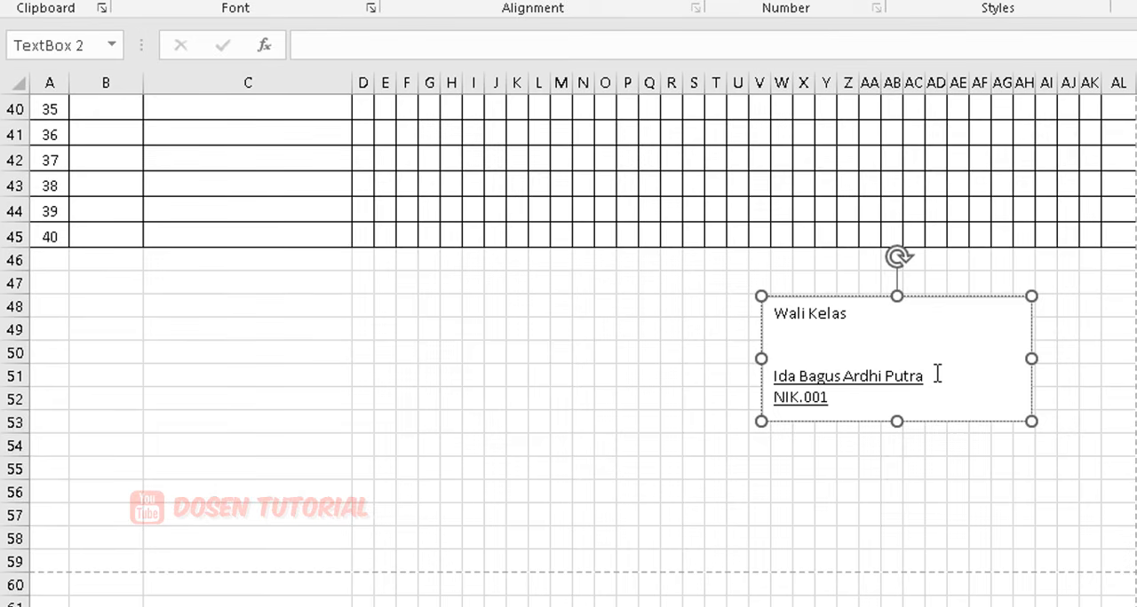
# Centre all the text in the signature text box and set its font size to 12.
pyautogui.click(846, 296)
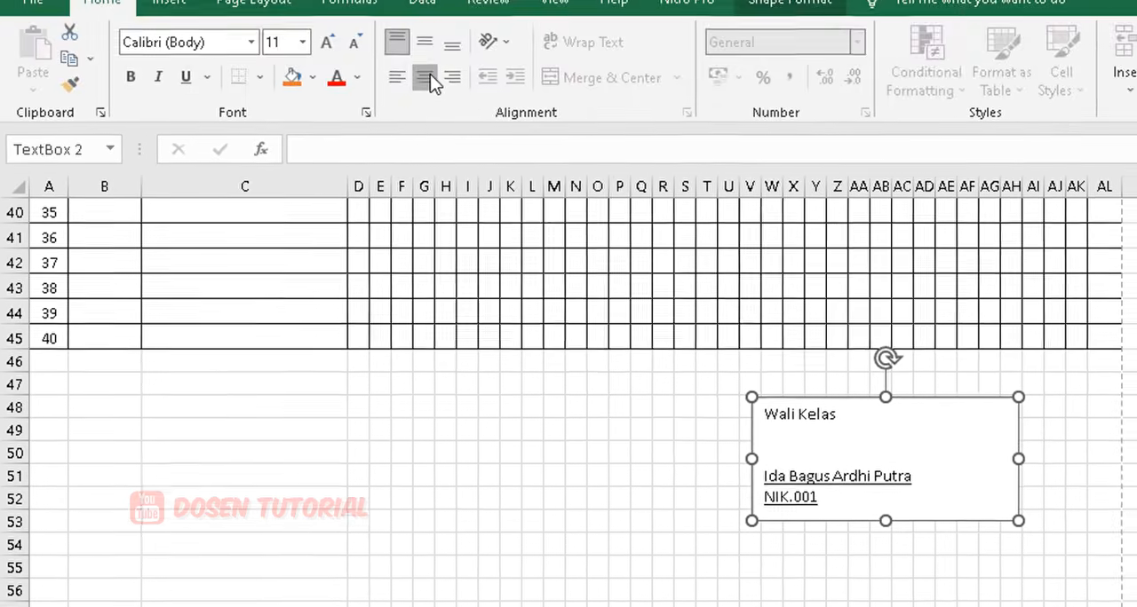
pyautogui.click(423, 89)
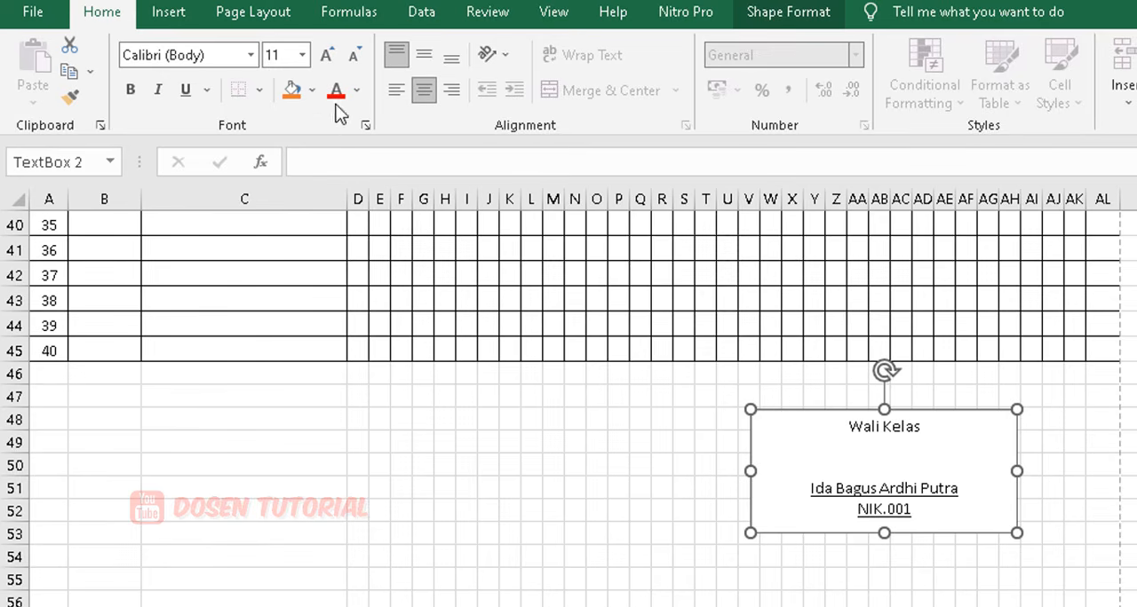
pyautogui.click(326, 55)
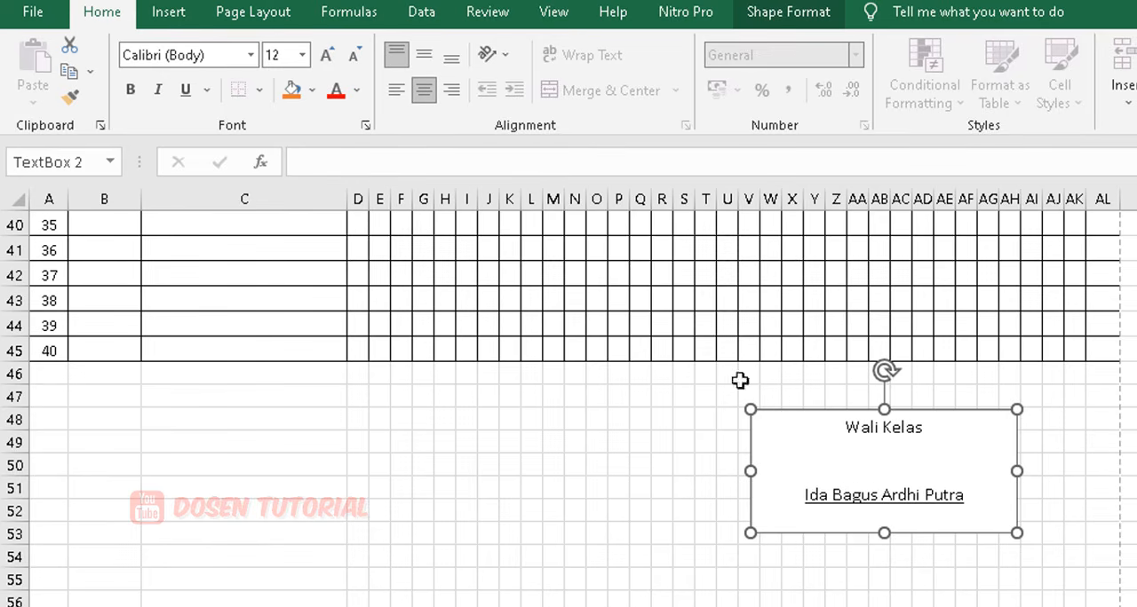
pyautogui.click(1091, 487)
pyautogui.click(957, 471)
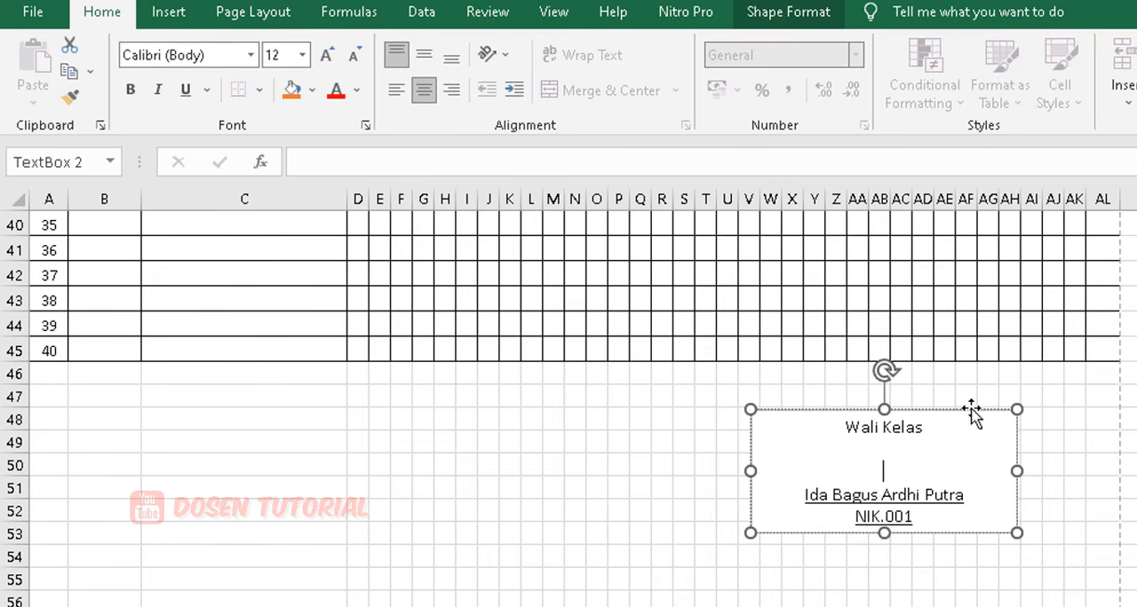
# Move the signature text box closer beneath the table, over about X47:AI52, and check the sheet in the print preview.
pyautogui.moveTo(973, 412); pyautogui.dragTo(998, 382)
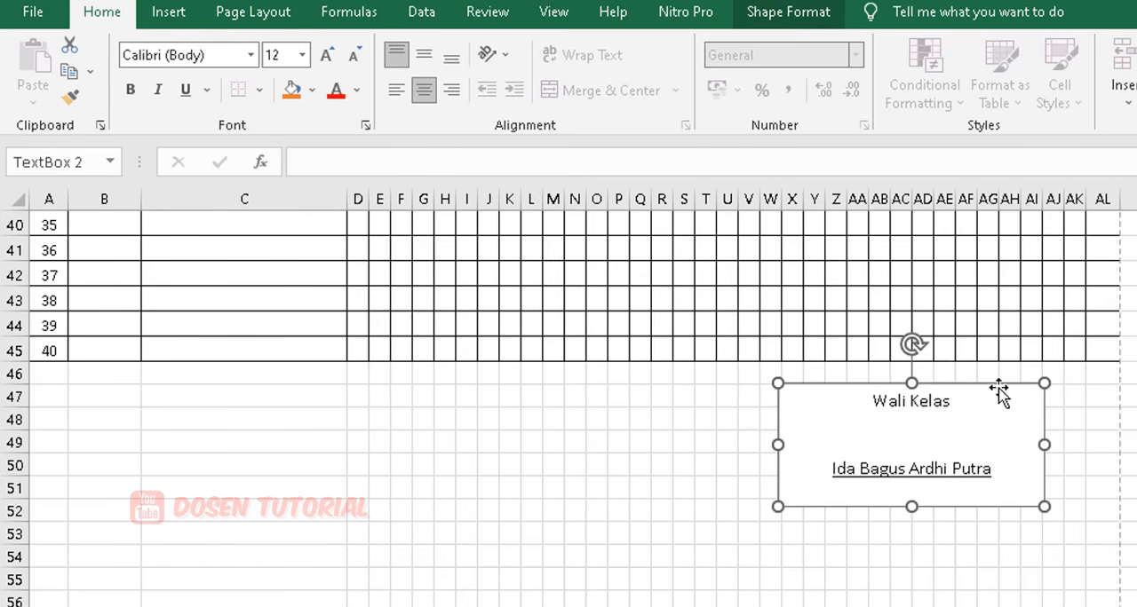
pyautogui.click(922, 534)
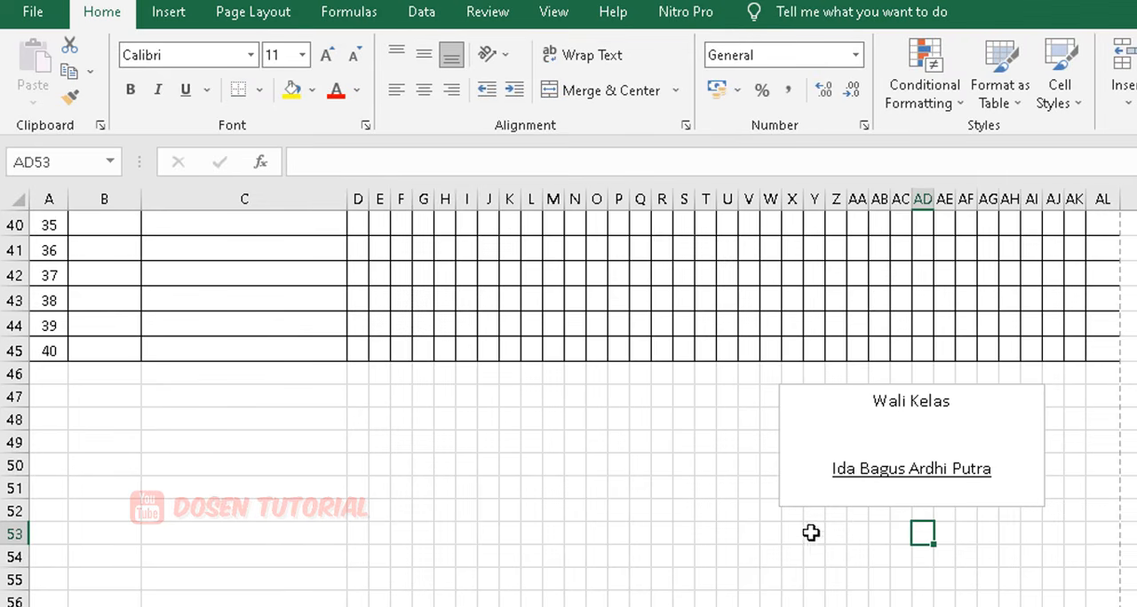
pyautogui.click(681, 511)
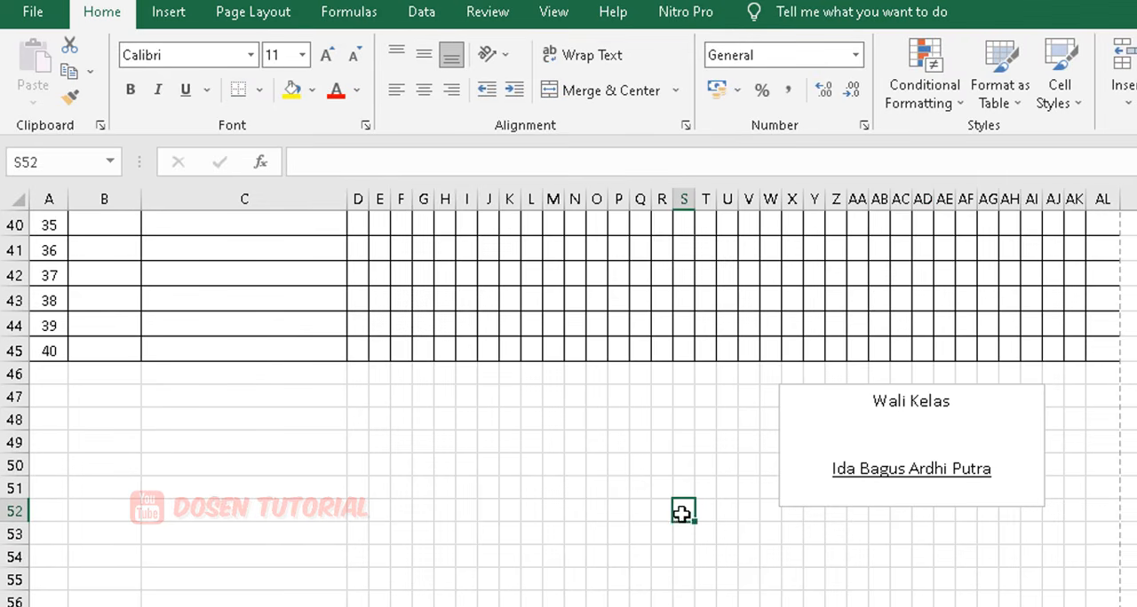
pyautogui.click(104, 2)
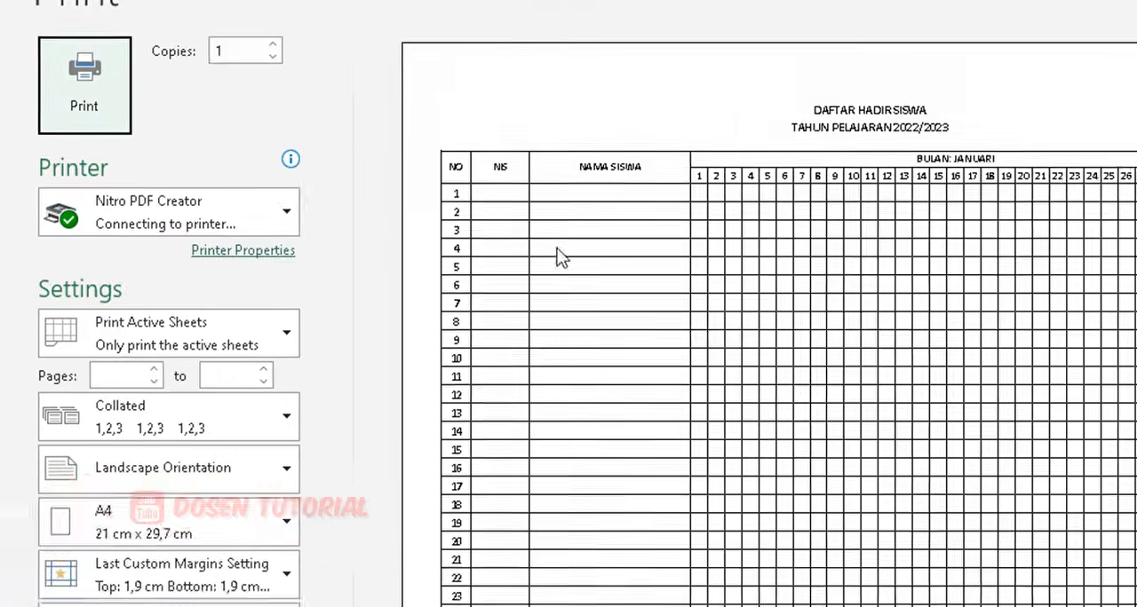
pyautogui.scroll(-2, 654, 346)
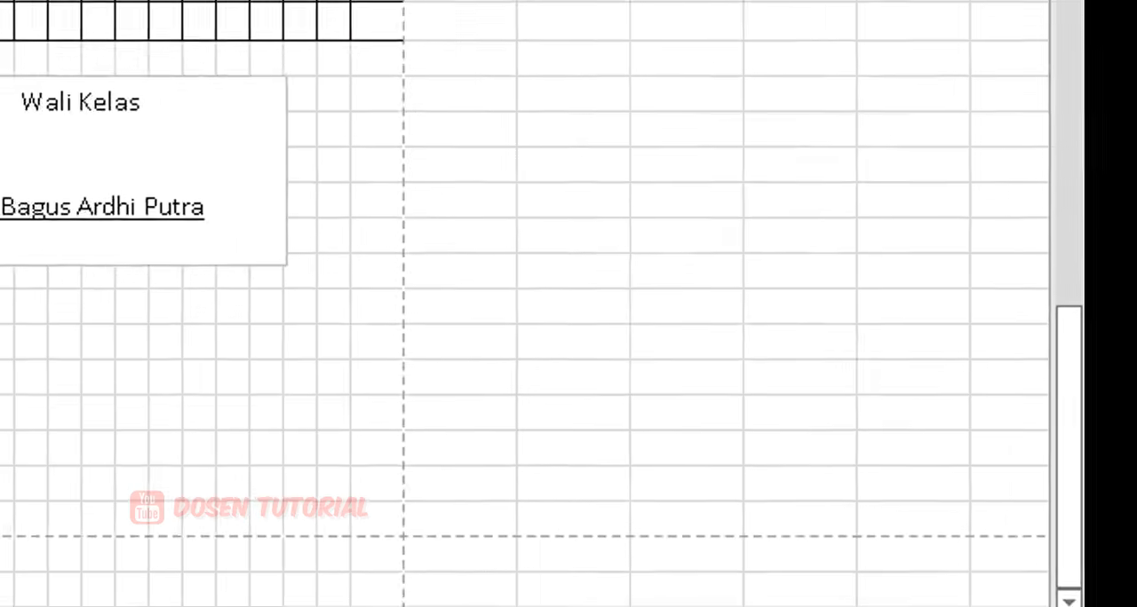
# Remove the outline of the signature text box by setting its line to No line.
pyautogui.click(723, 340)
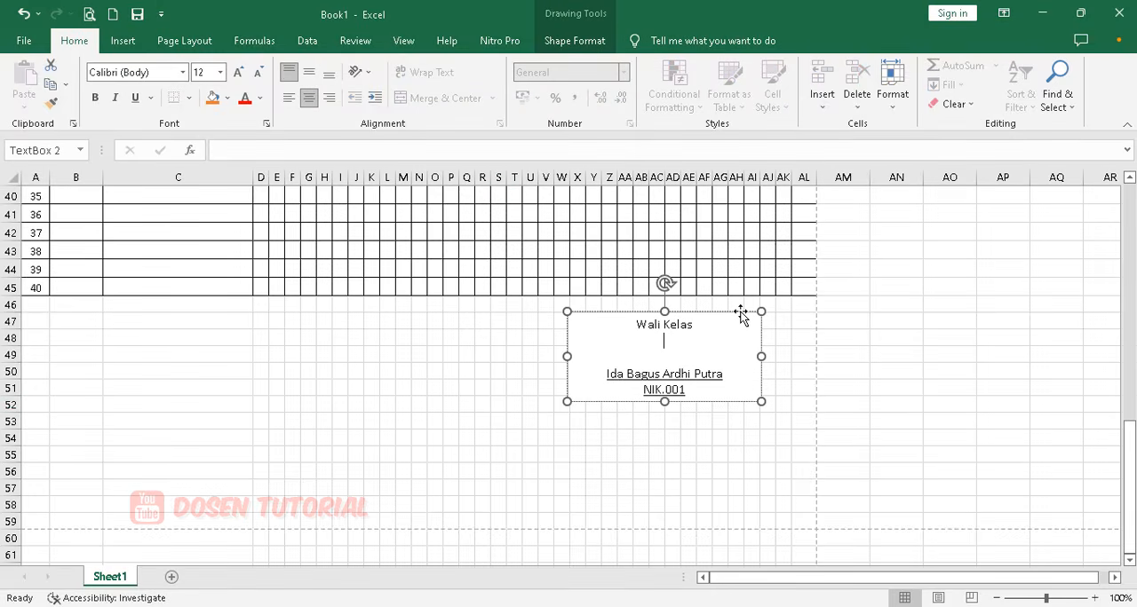
pyautogui.hotkey('ctrl', 'z')
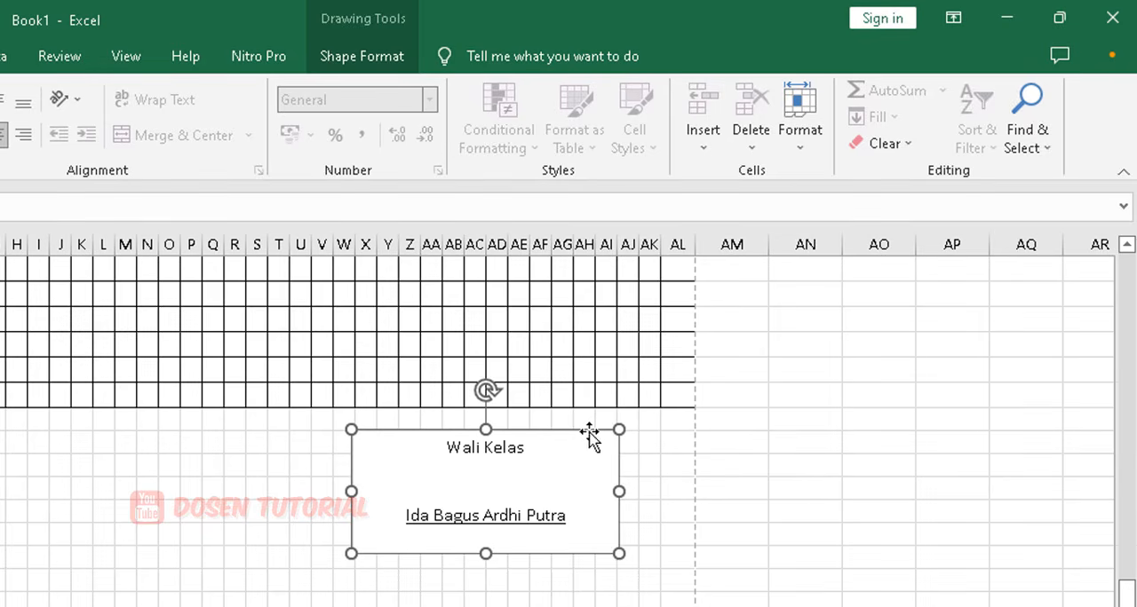
pyautogui.rightClick(590, 436)
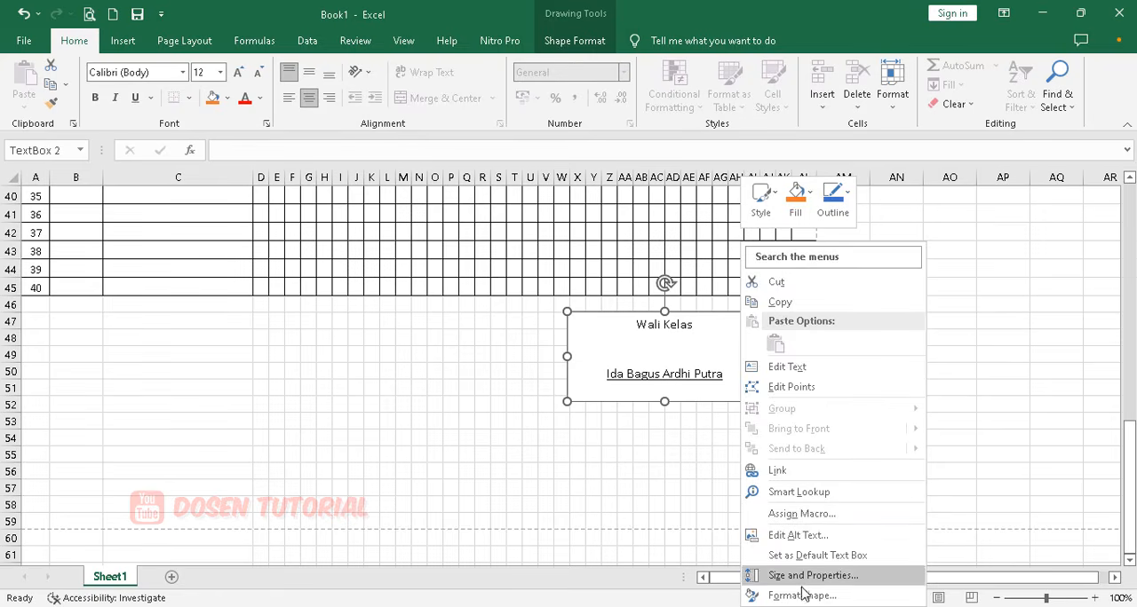
pyautogui.click(802, 595)
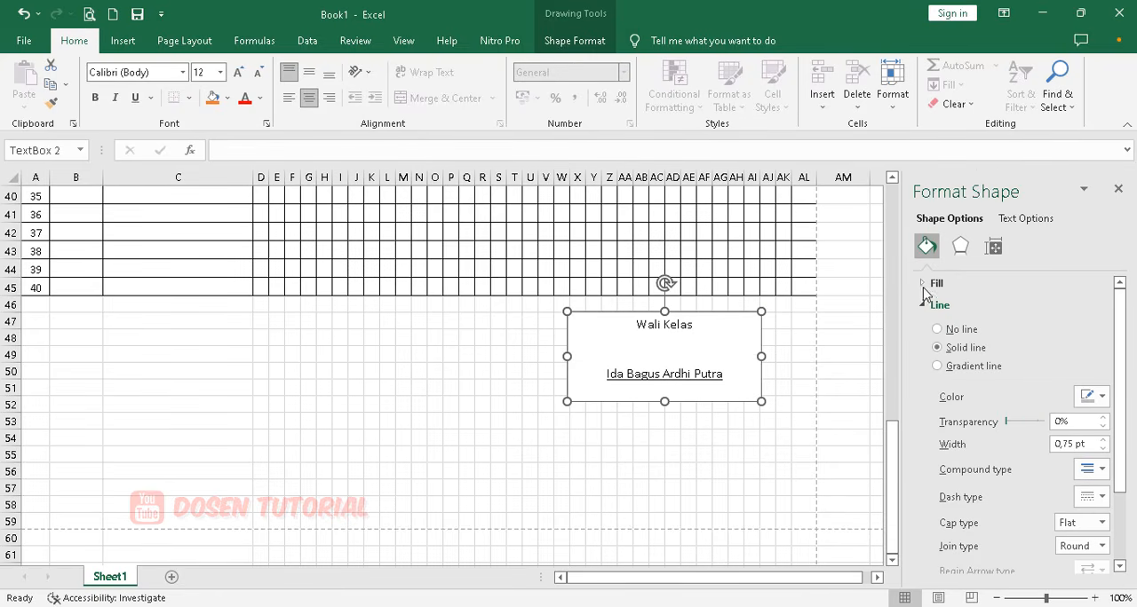
pyautogui.click(925, 305)
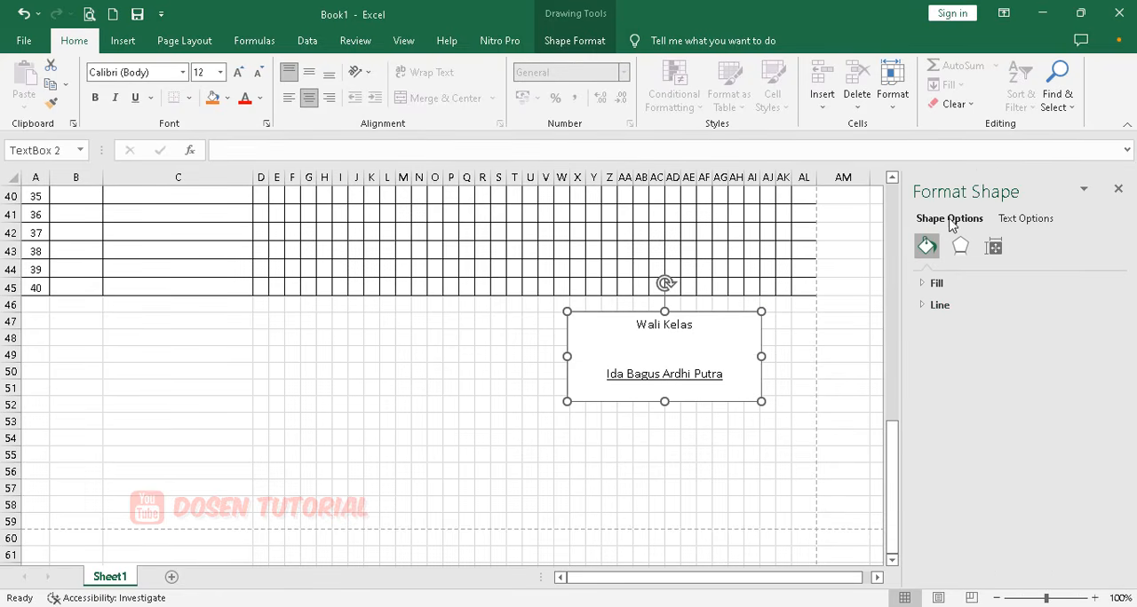
pyautogui.click(928, 286)
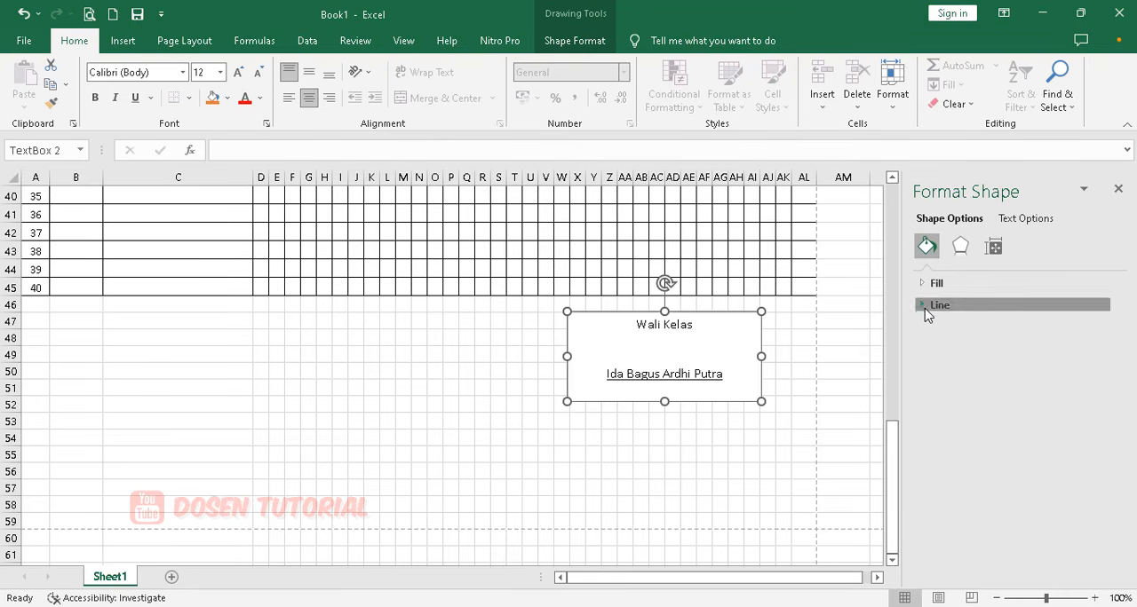
pyautogui.click(926, 307)
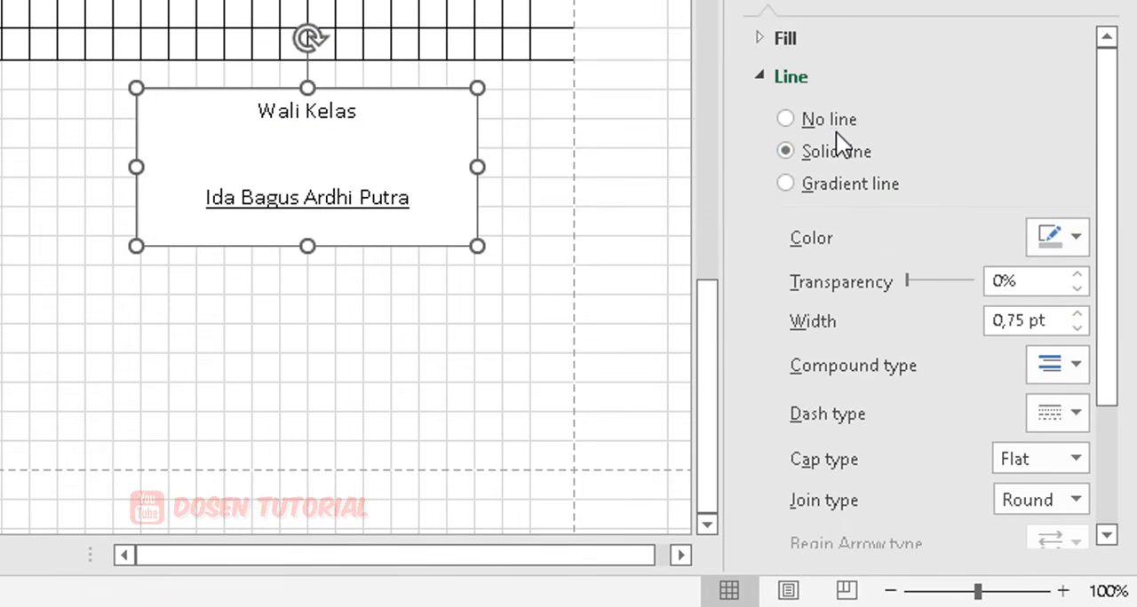
pyautogui.click(786, 119)
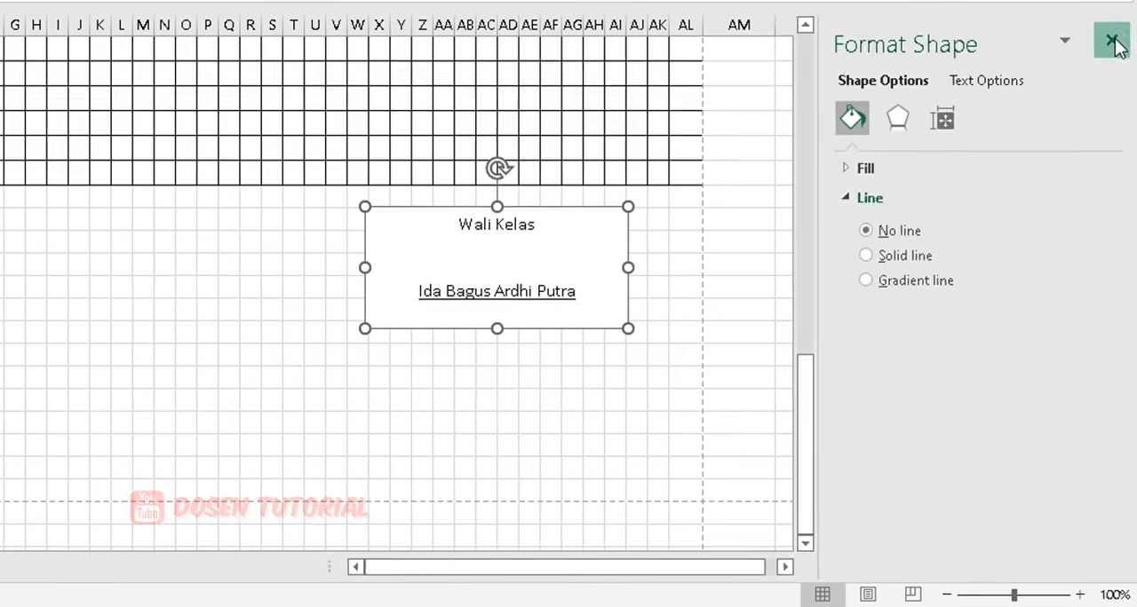
# Close the shape formatting settings and deselect the signature text box by selecting an empty cell beneath it.
pyautogui.click(1117, 41)
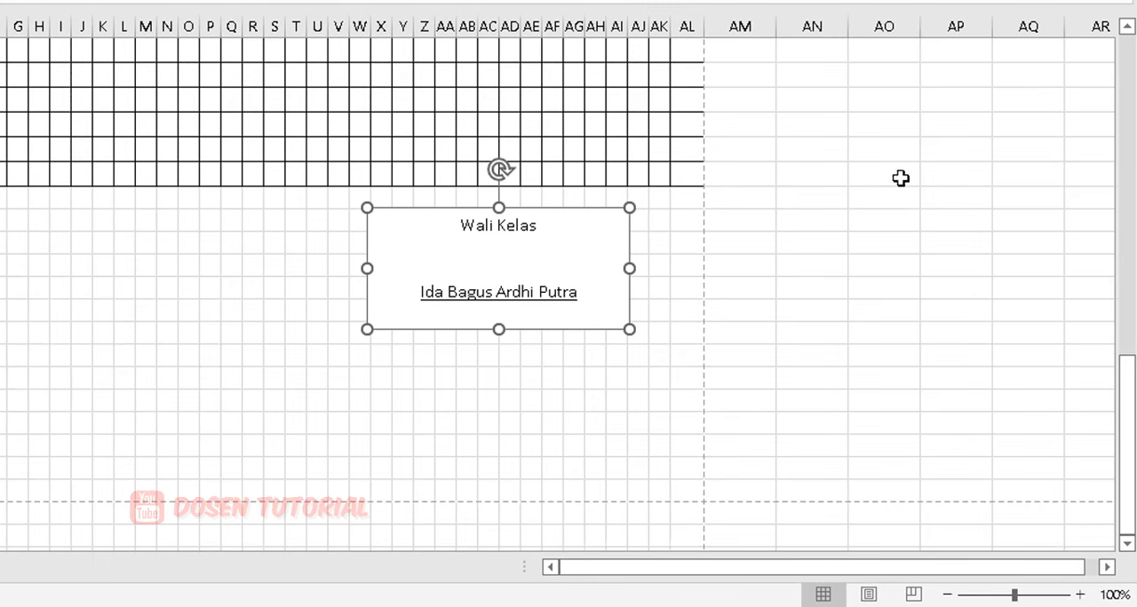
pyautogui.click(858, 196)
pyautogui.click(579, 272)
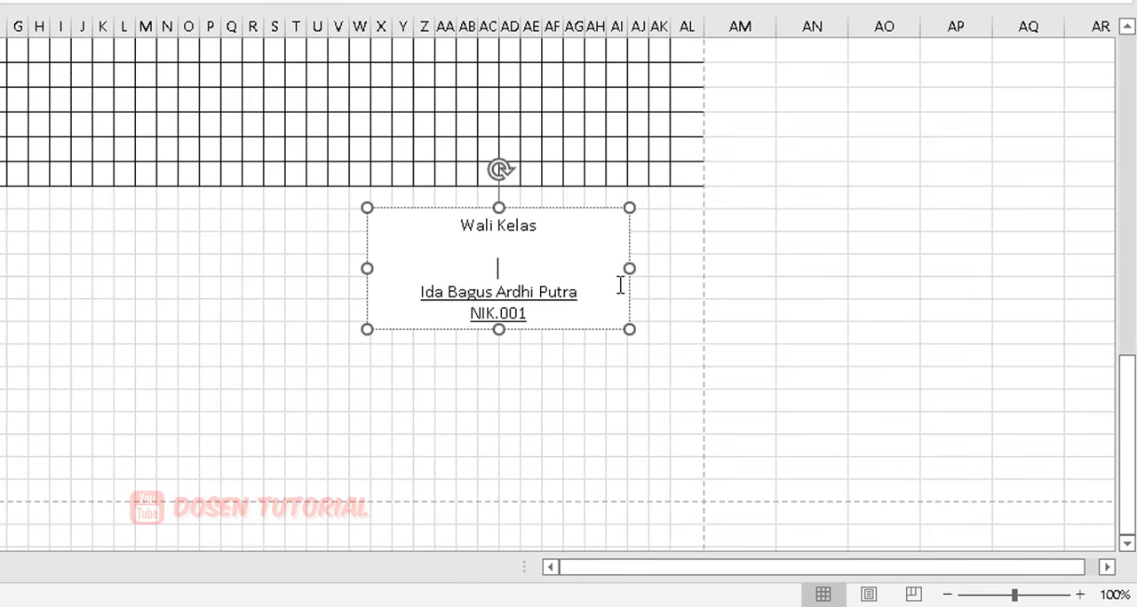
pyautogui.click(574, 379)
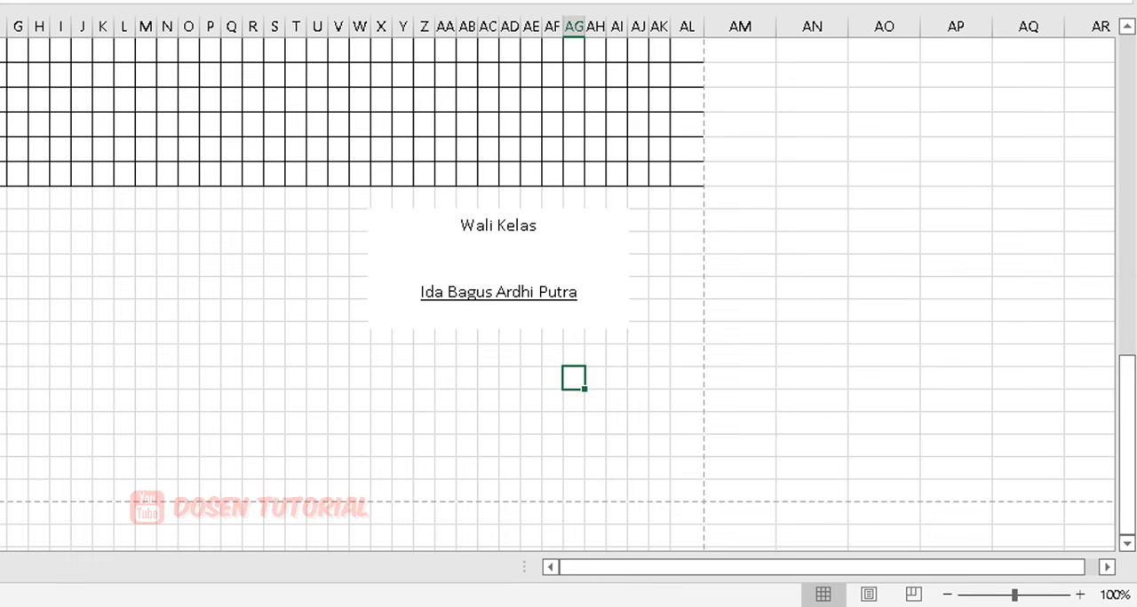
# Check both pages of the attendance sheet in the print preview, including the signature block beneath the table.
pyautogui.hotkey('ctrl', 'p')
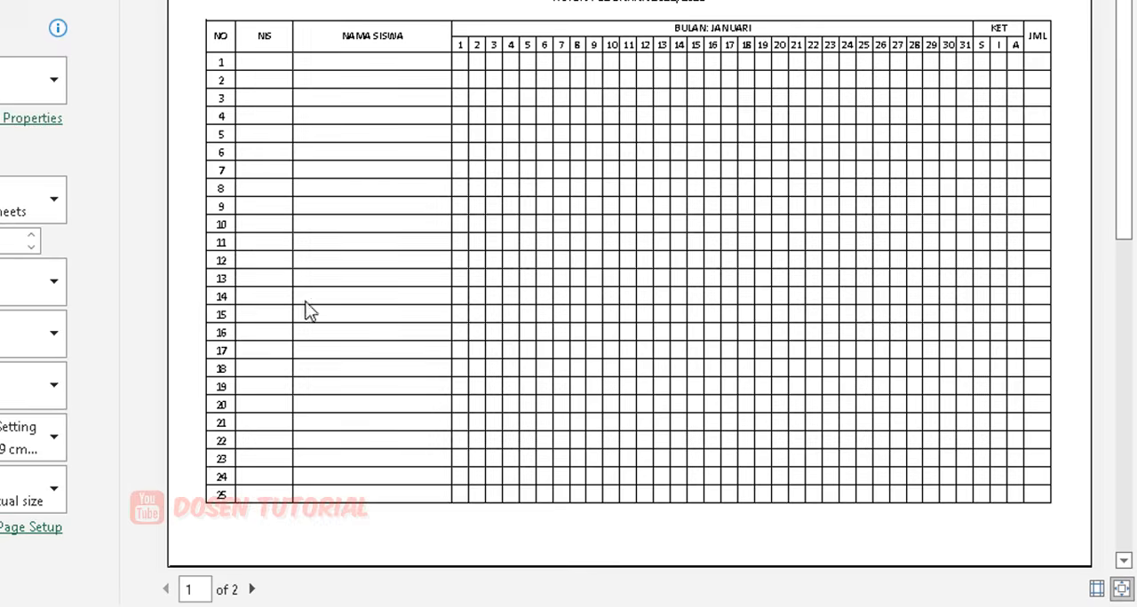
pyautogui.scroll(-3, 290, 464)
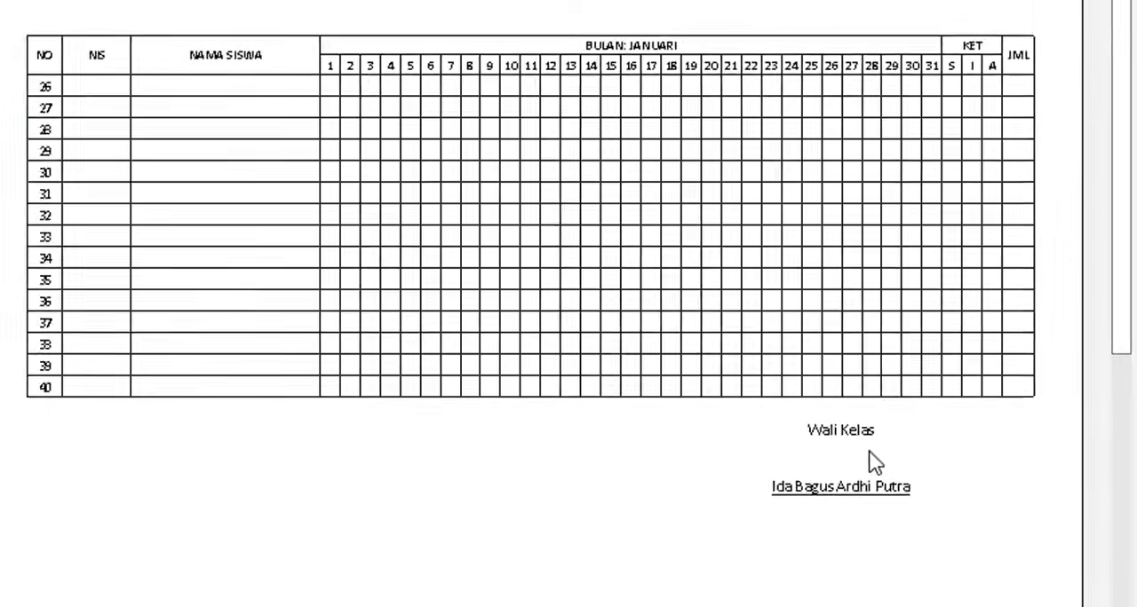
pyautogui.scroll(3, 972, 401)
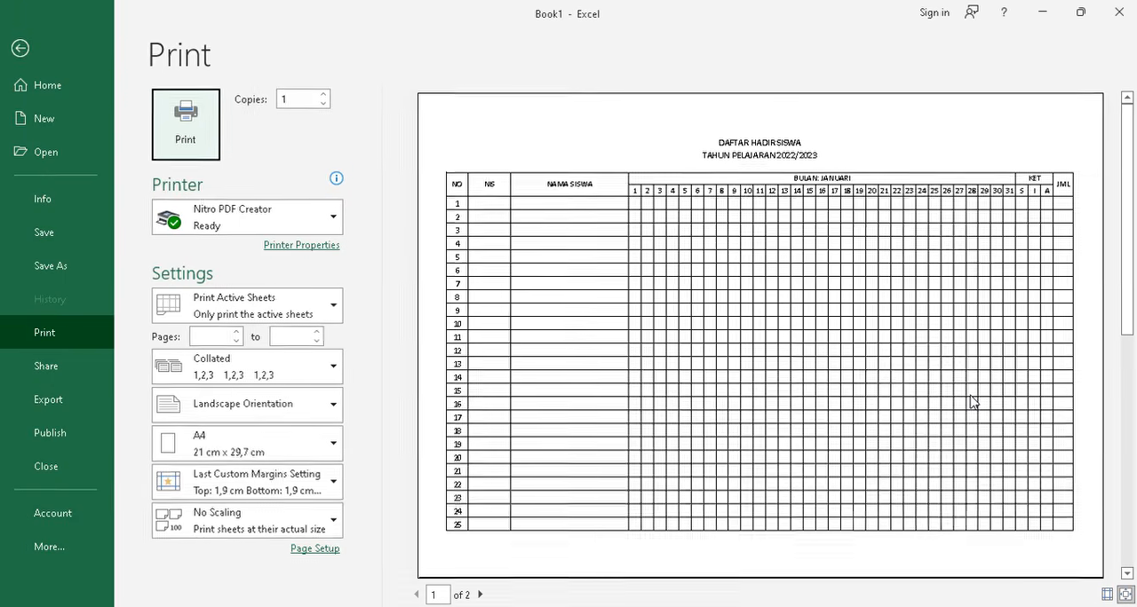